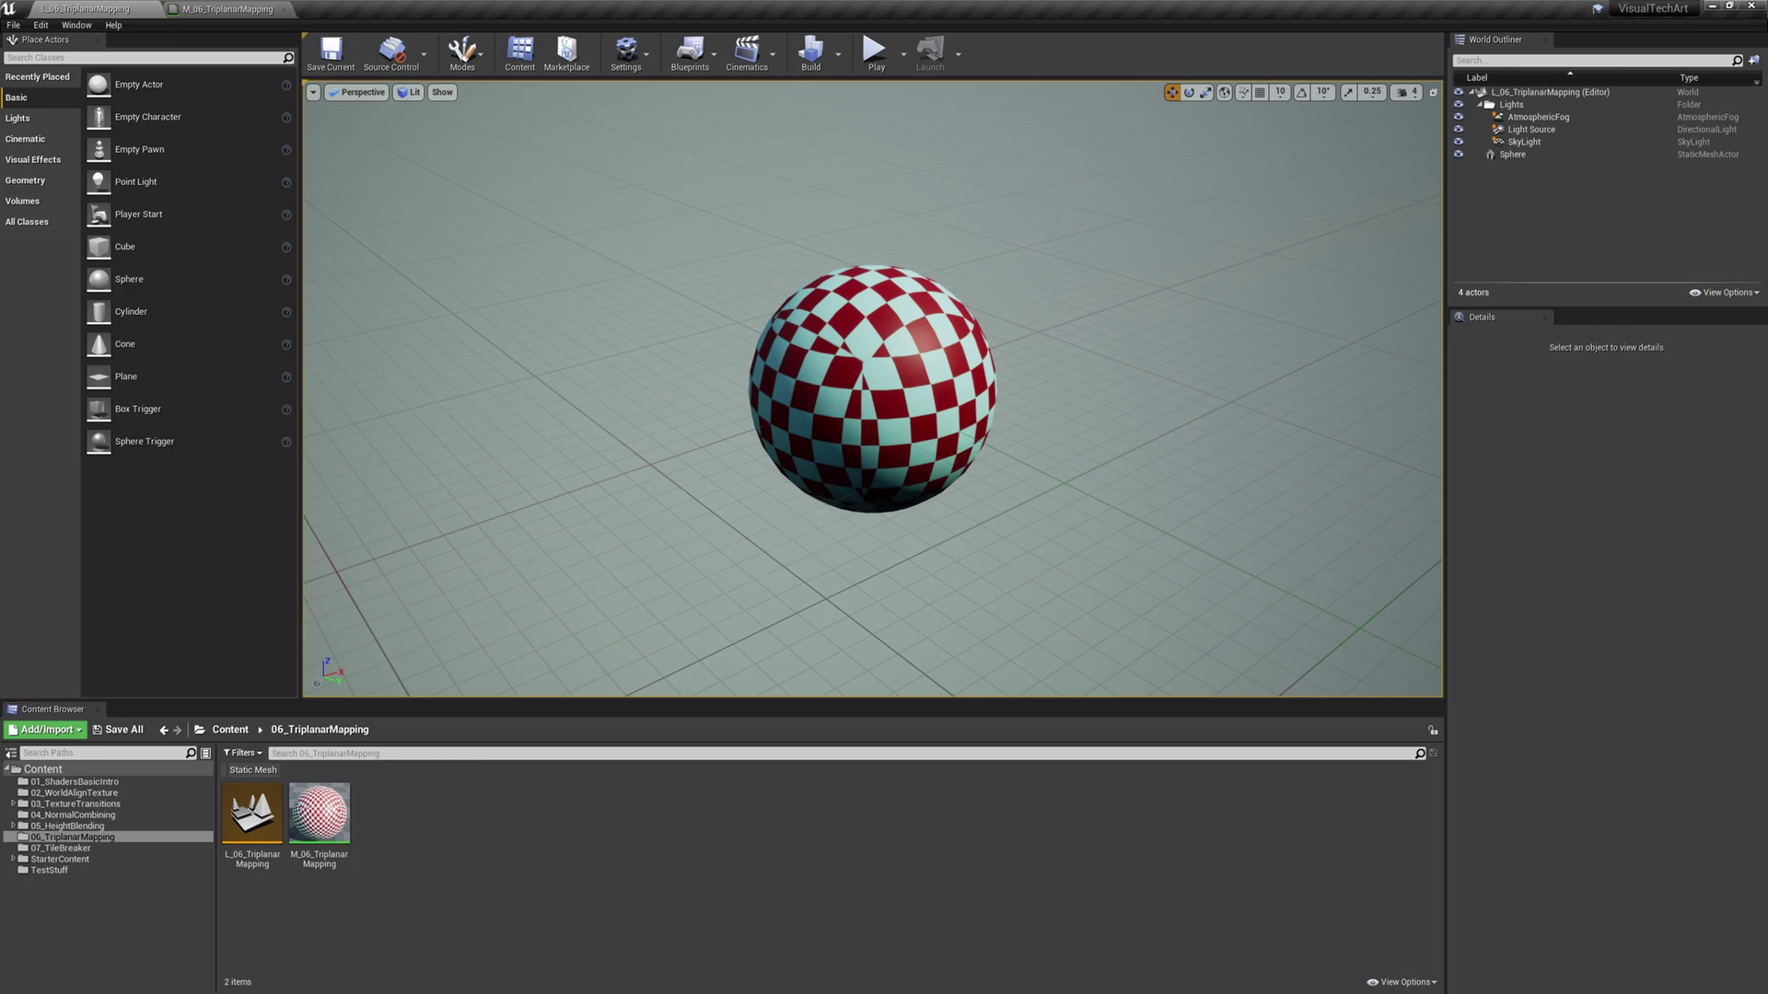
drag(912, 373, 884, 333)
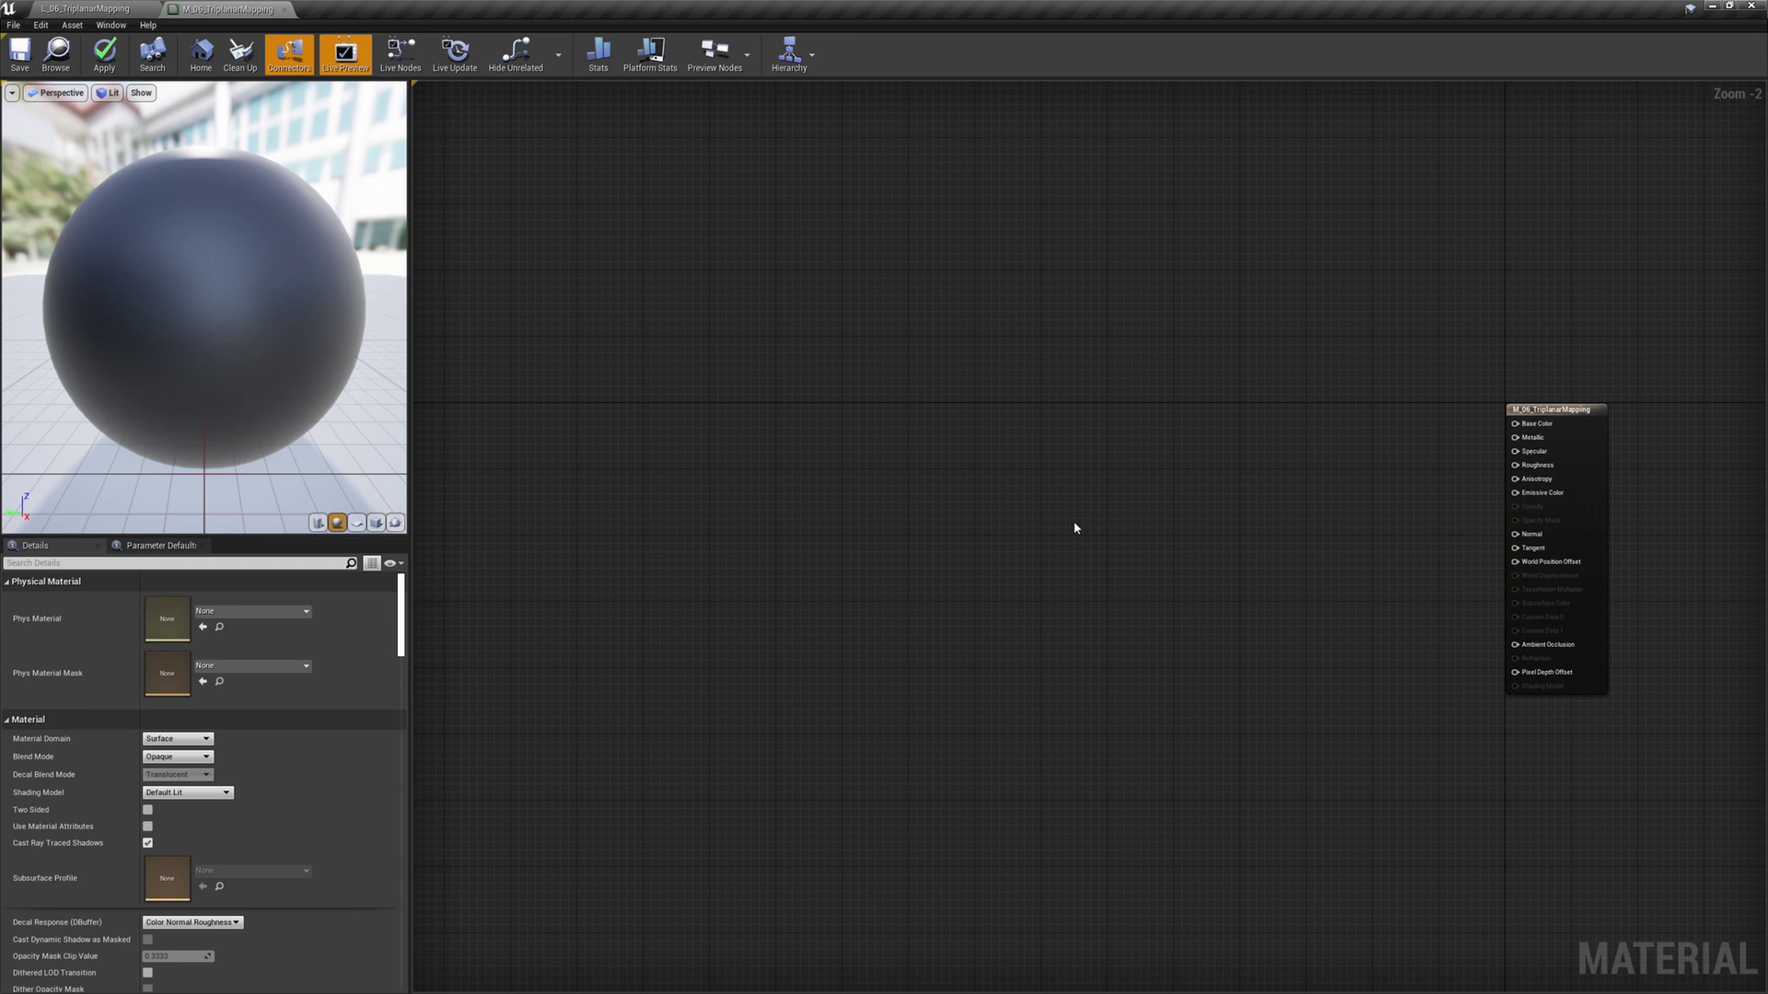
- Add an Absolute World Position node to the empty area of the material graph
right_click(800, 522)
text(position)
key(Return)
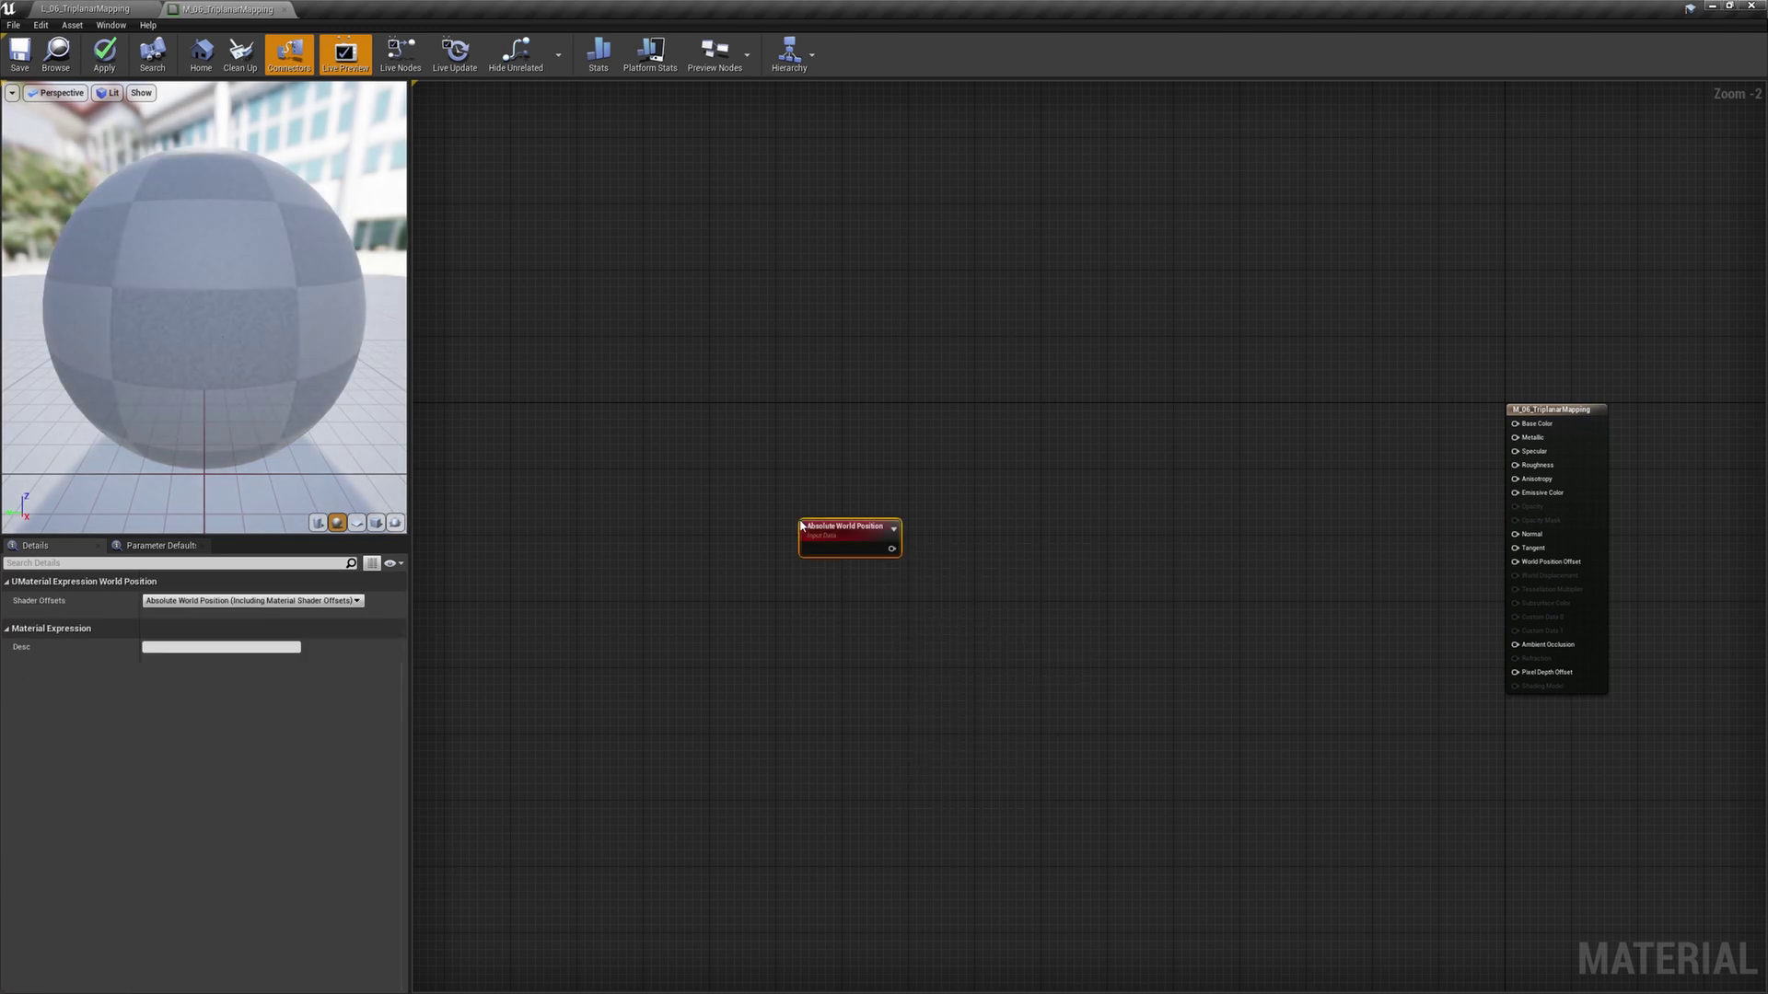
drag(811, 540, 798, 553)
- Add three R G component masks in a column and feed each from Absolute World Position
click(934, 485)
key(ctrl+v)
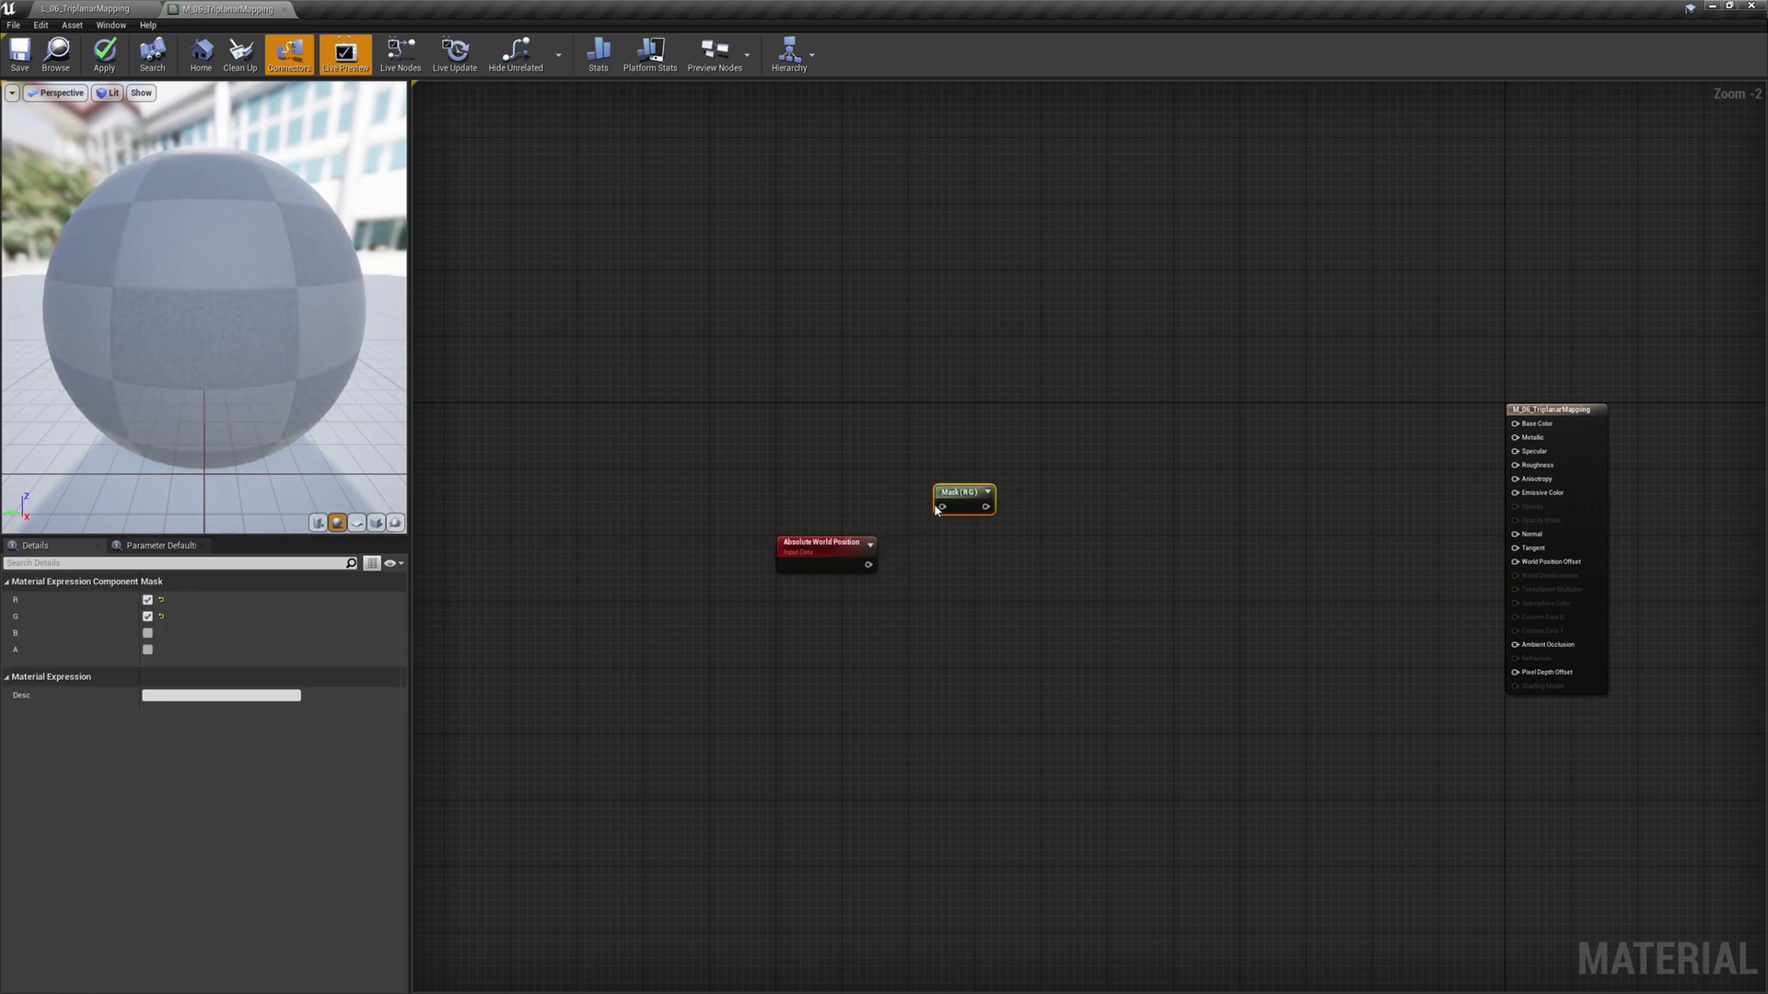
key(ctrl+v)
key(ctrl+v)
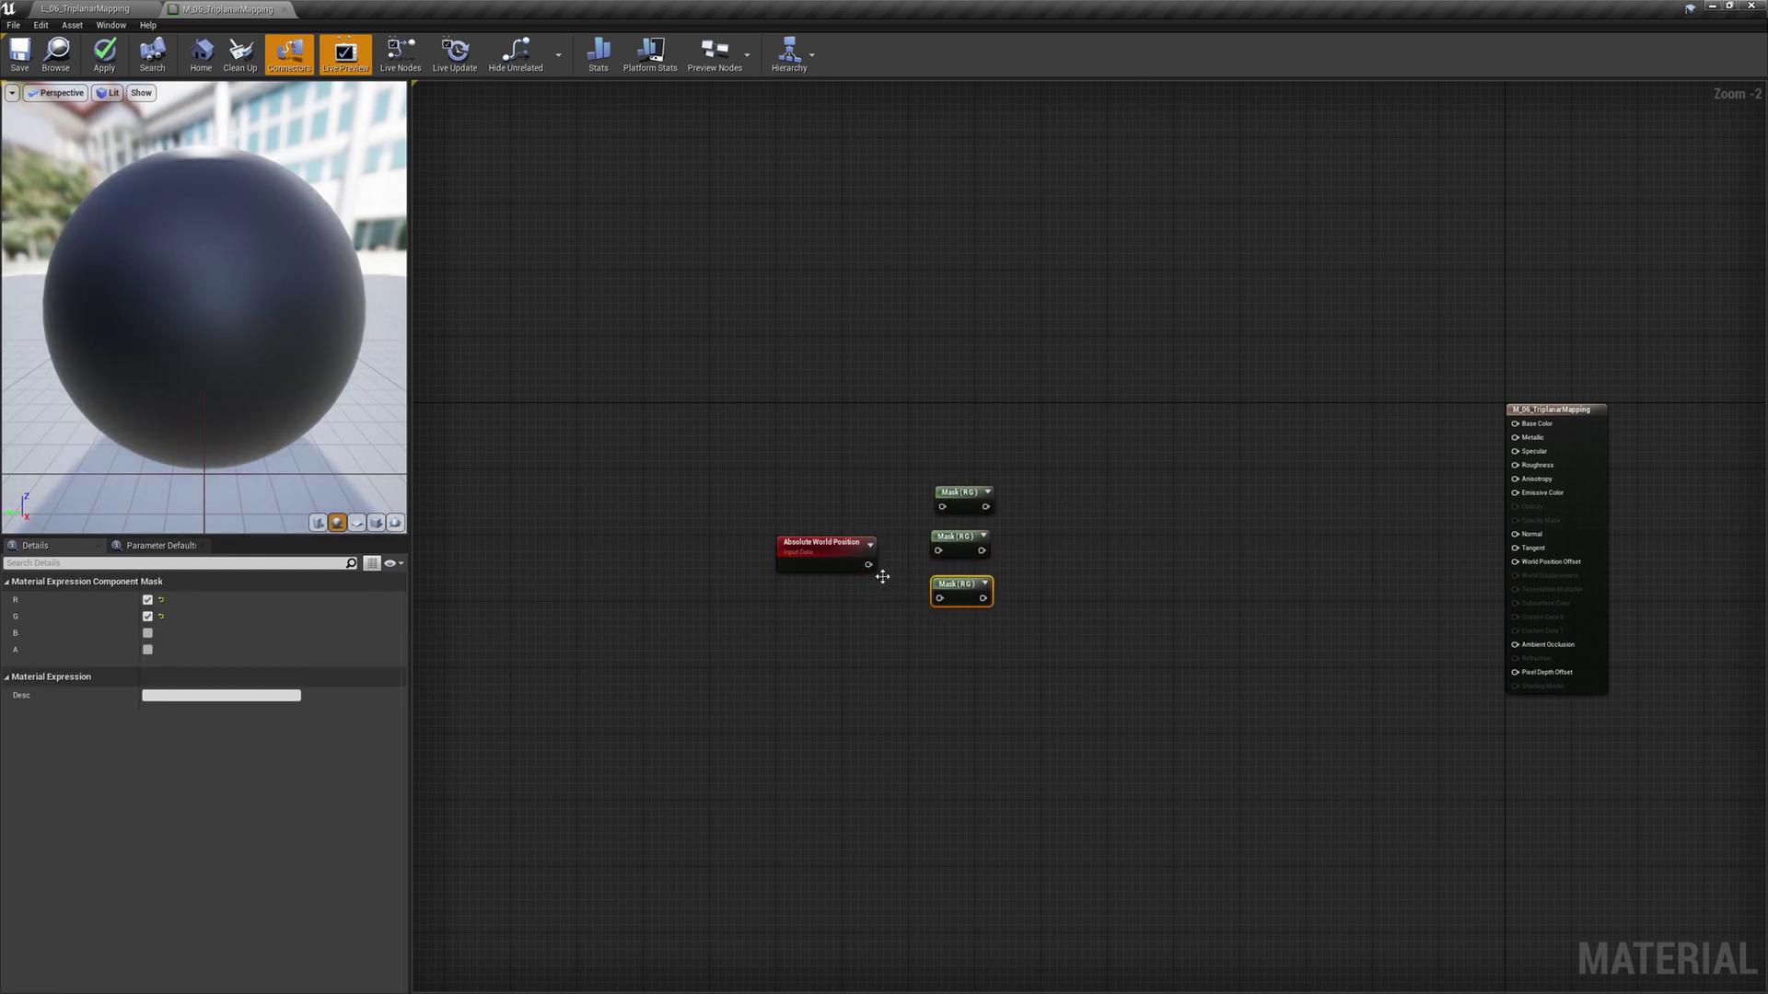
drag(869, 565, 963, 613)
drag(959, 548, 963, 563)
drag(962, 502, 962, 512)
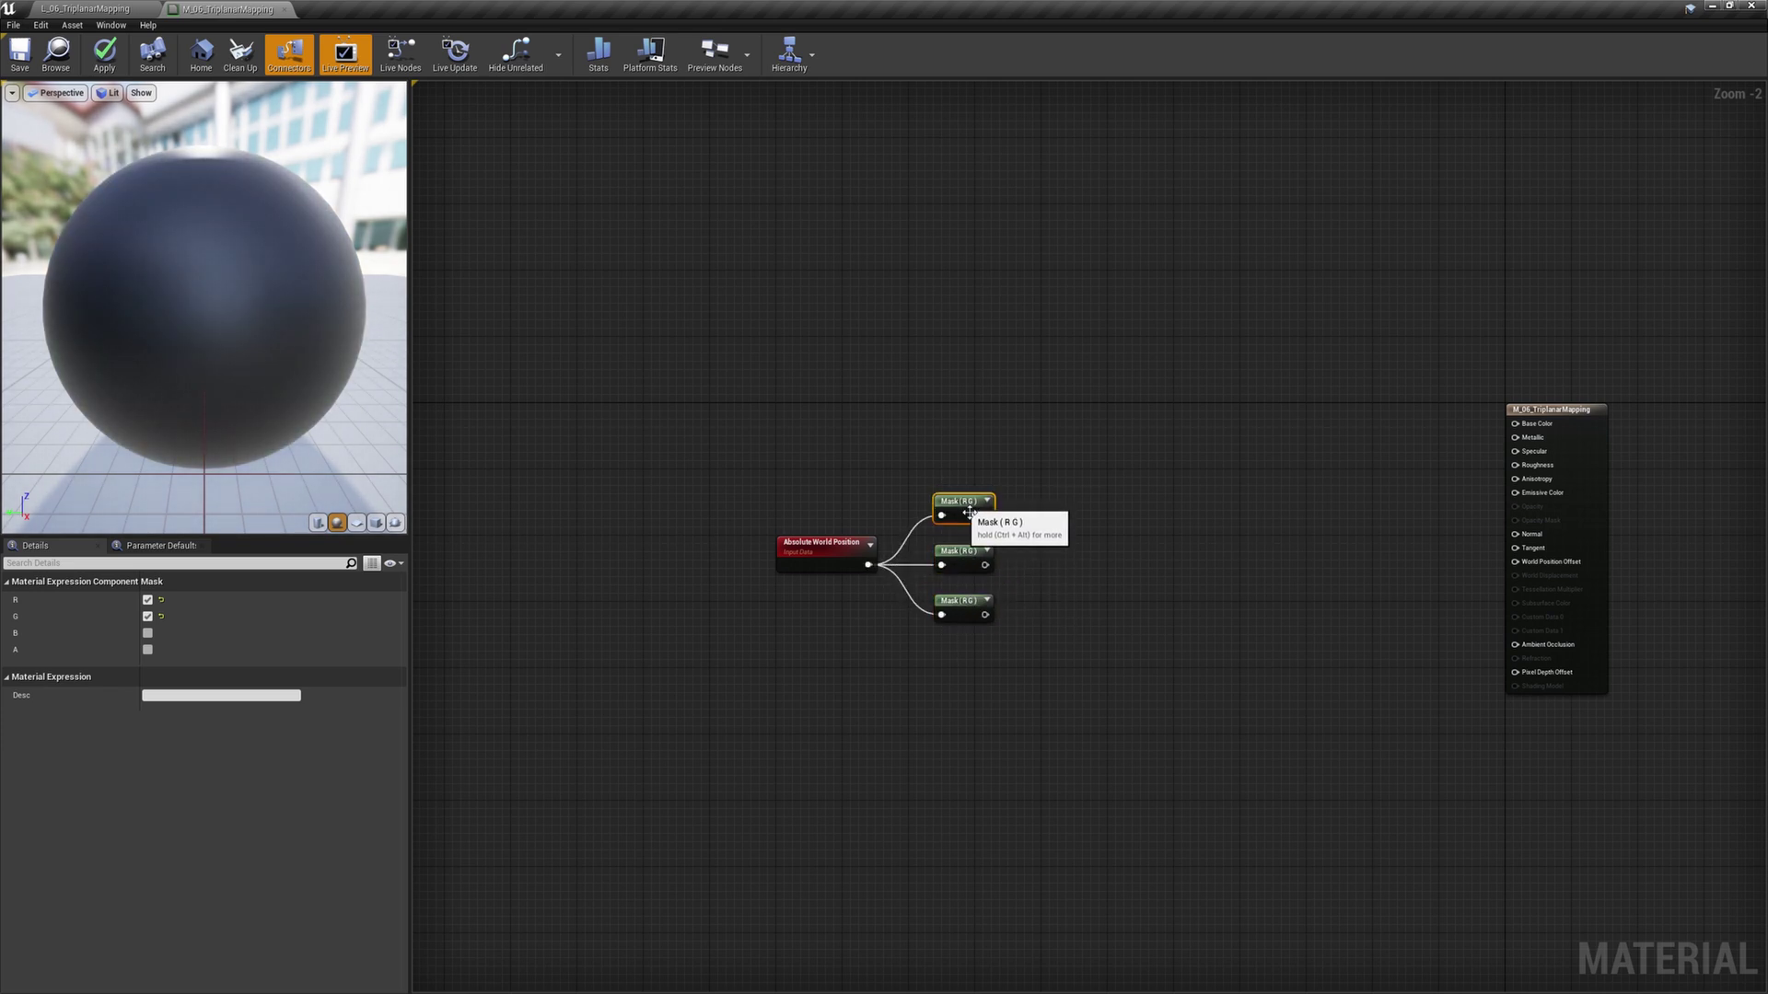
- Set the upper world position mask to channels G and B, and the middle one to R and B
click(1029, 457)
click(981, 516)
click(147, 599)
click(147, 633)
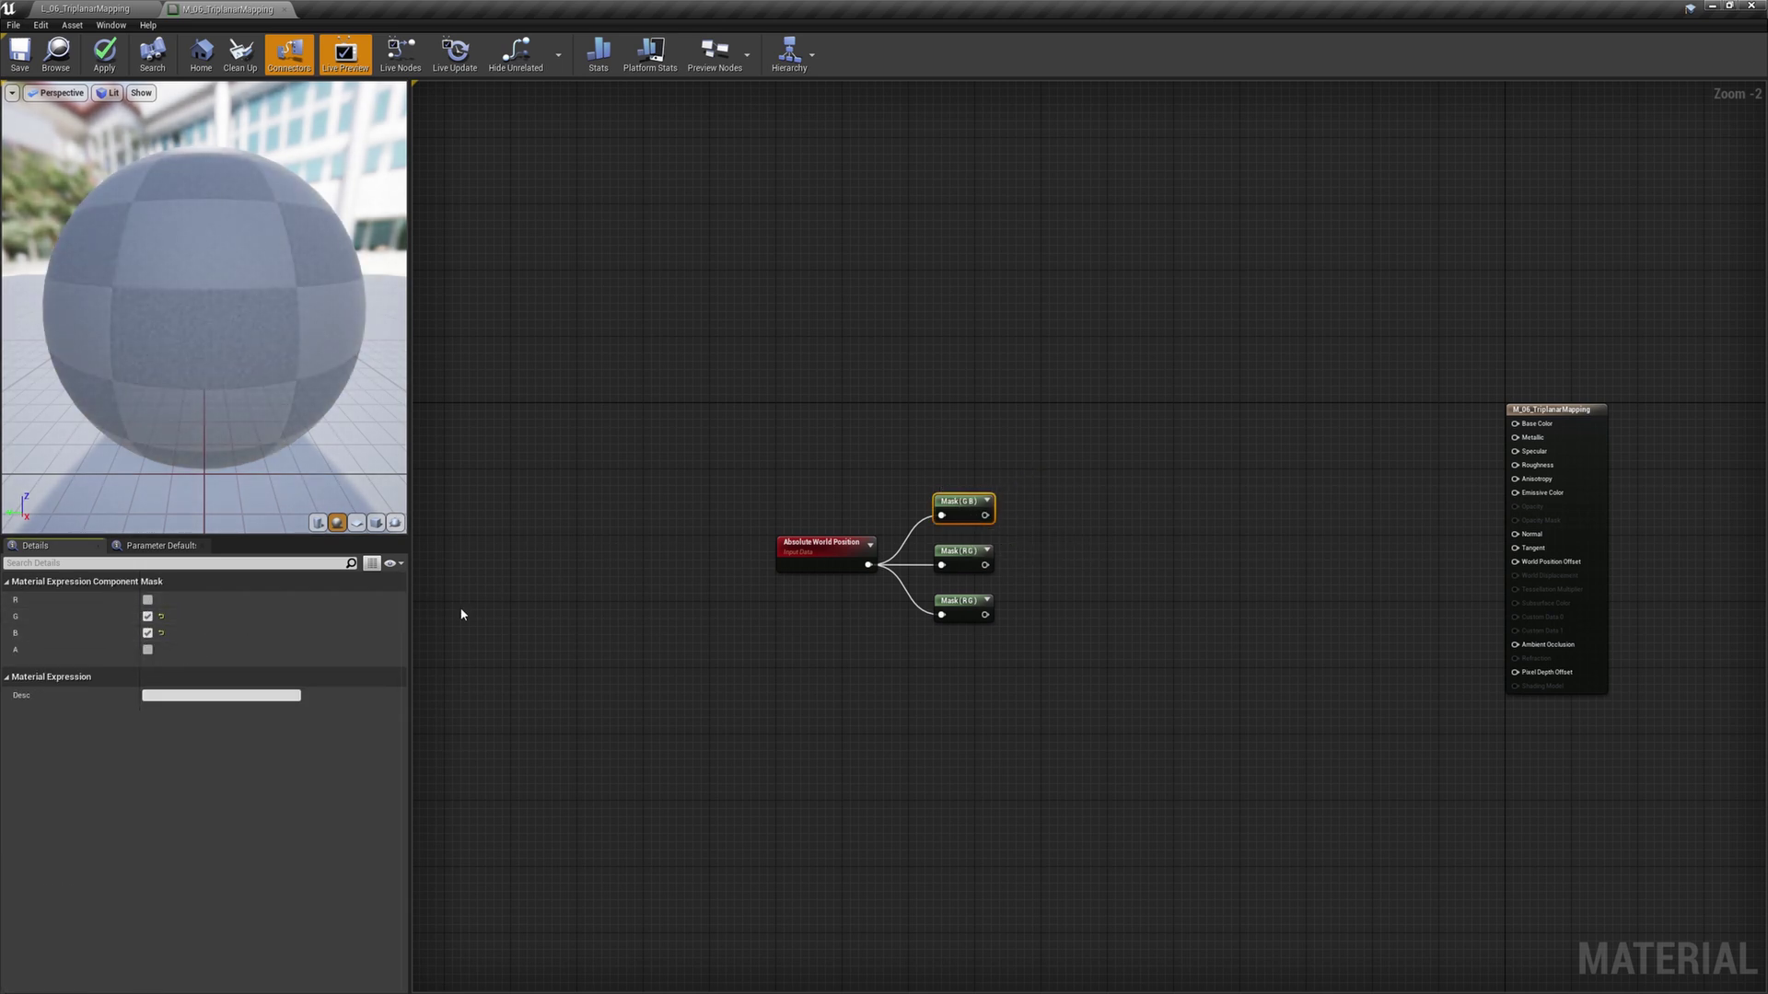
click(959, 553)
click(147, 616)
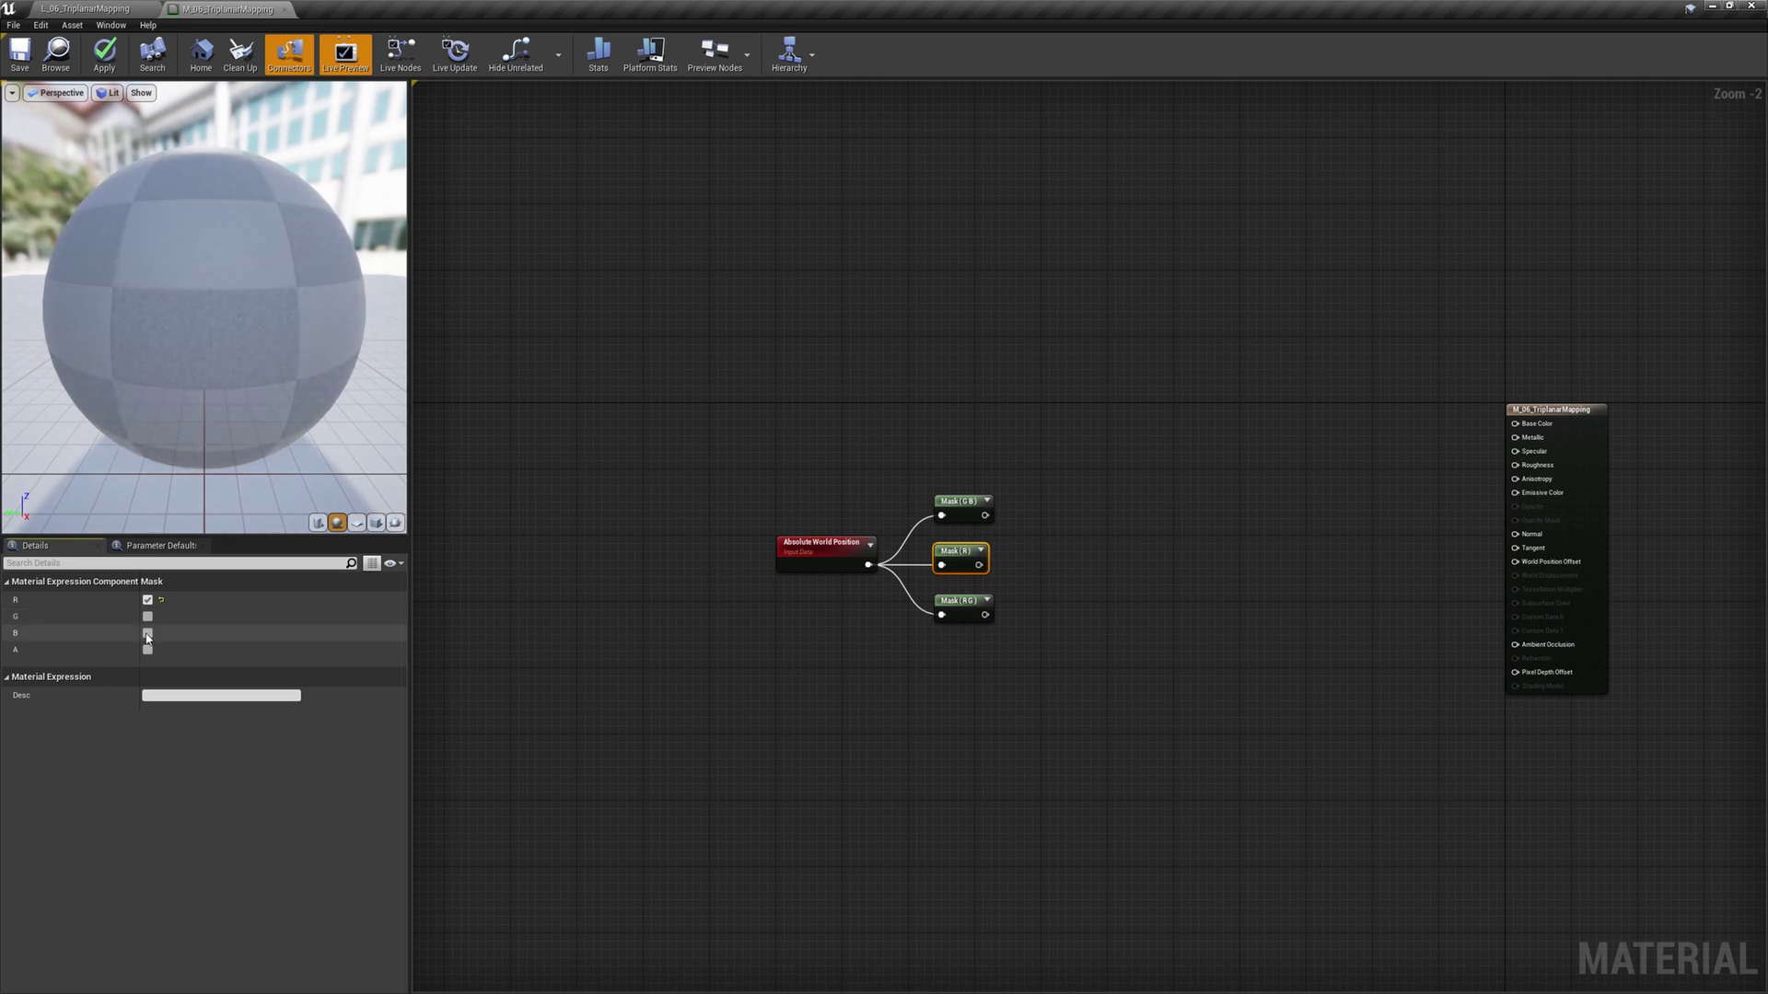
click(1062, 547)
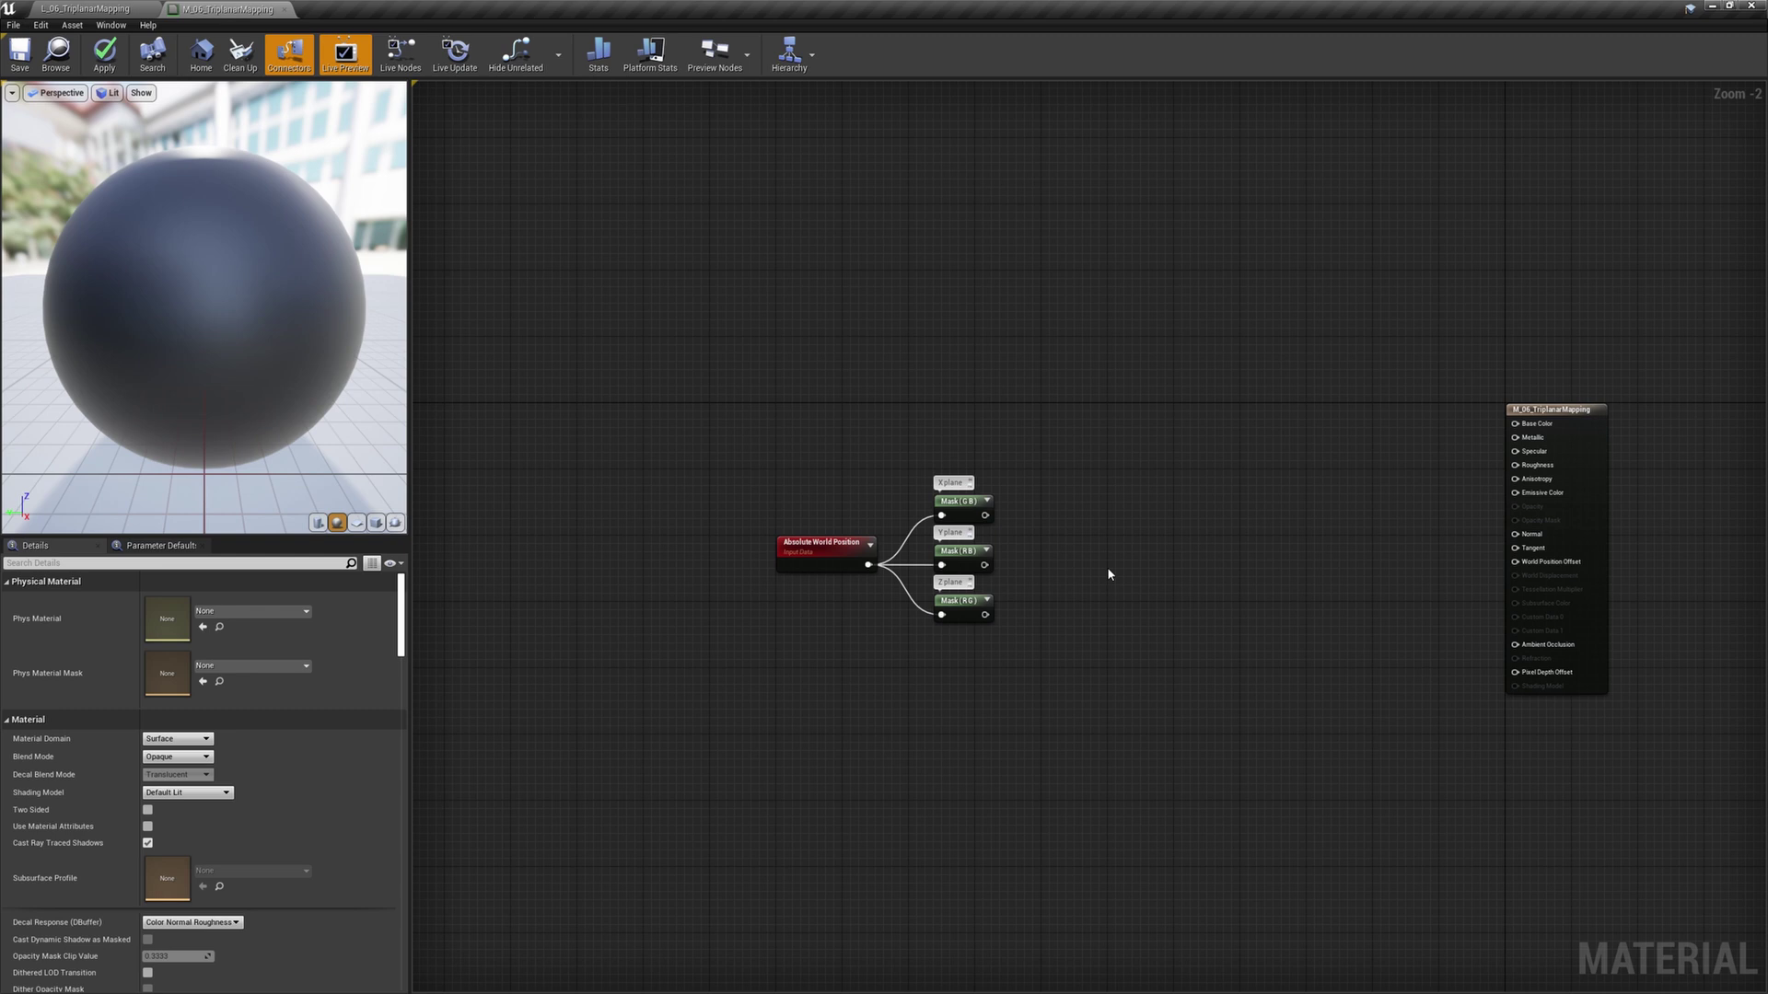
- Add a VertexNormalWS node above the world position nodes
right_click(789, 371)
text(vertex no)
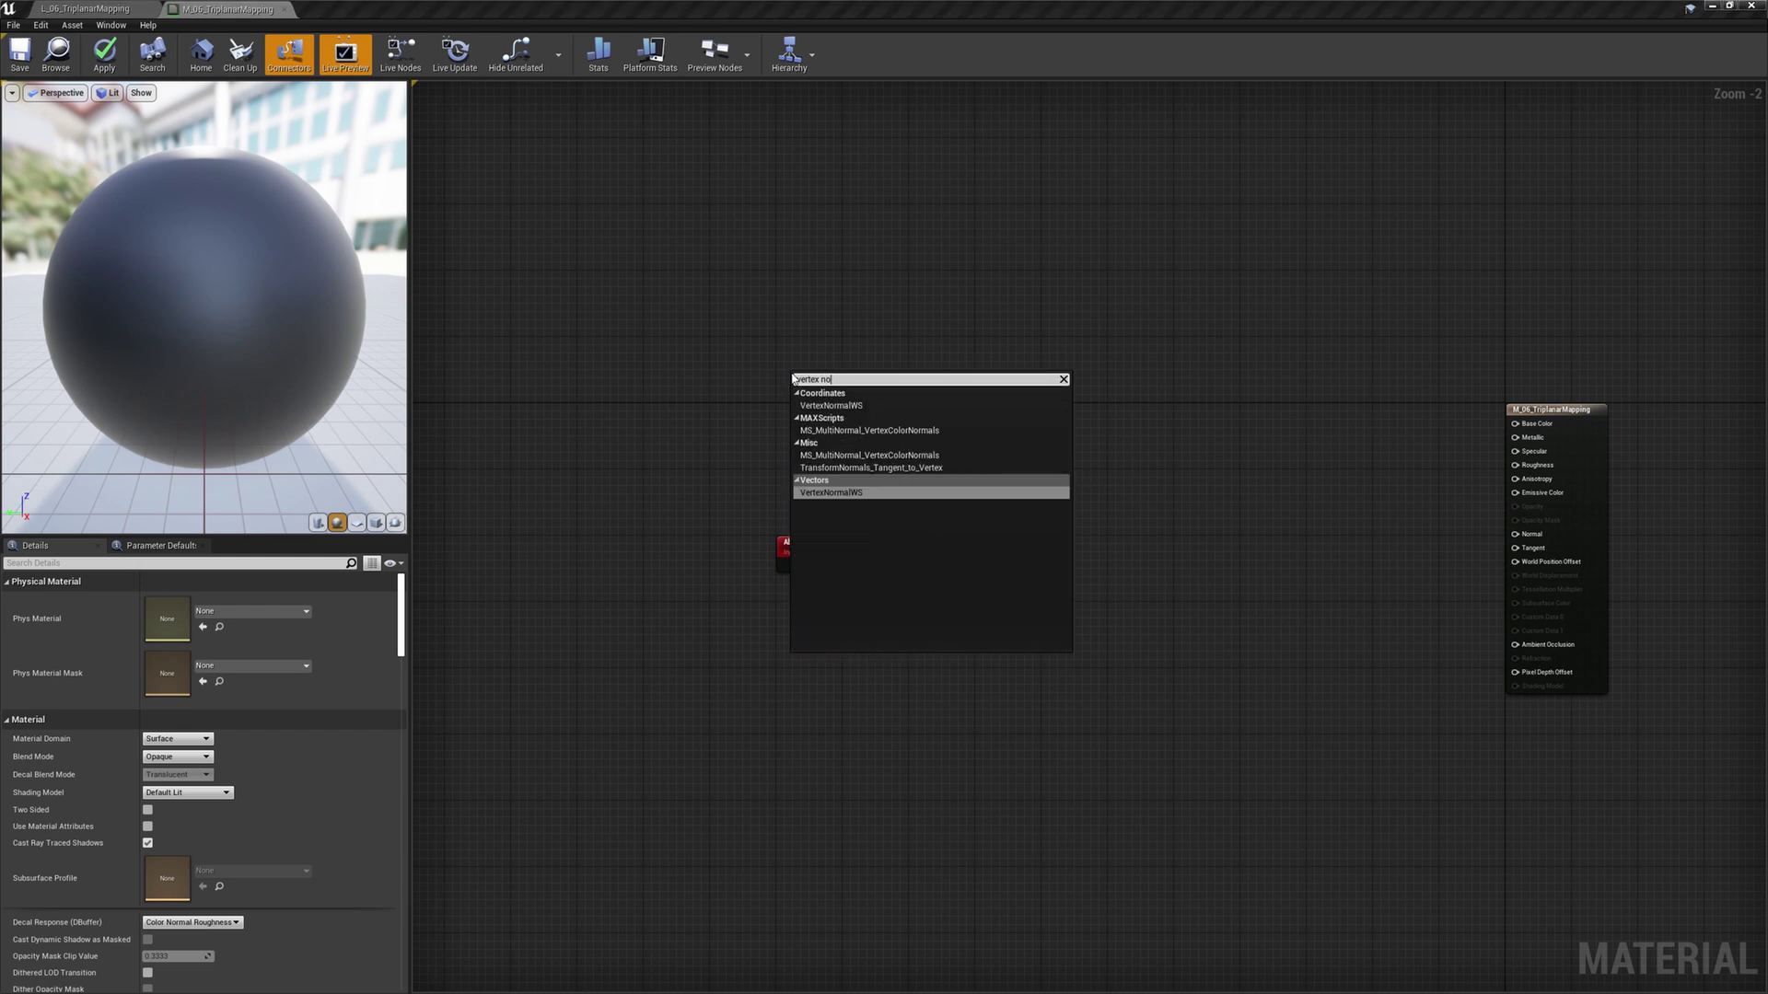
key(Return)
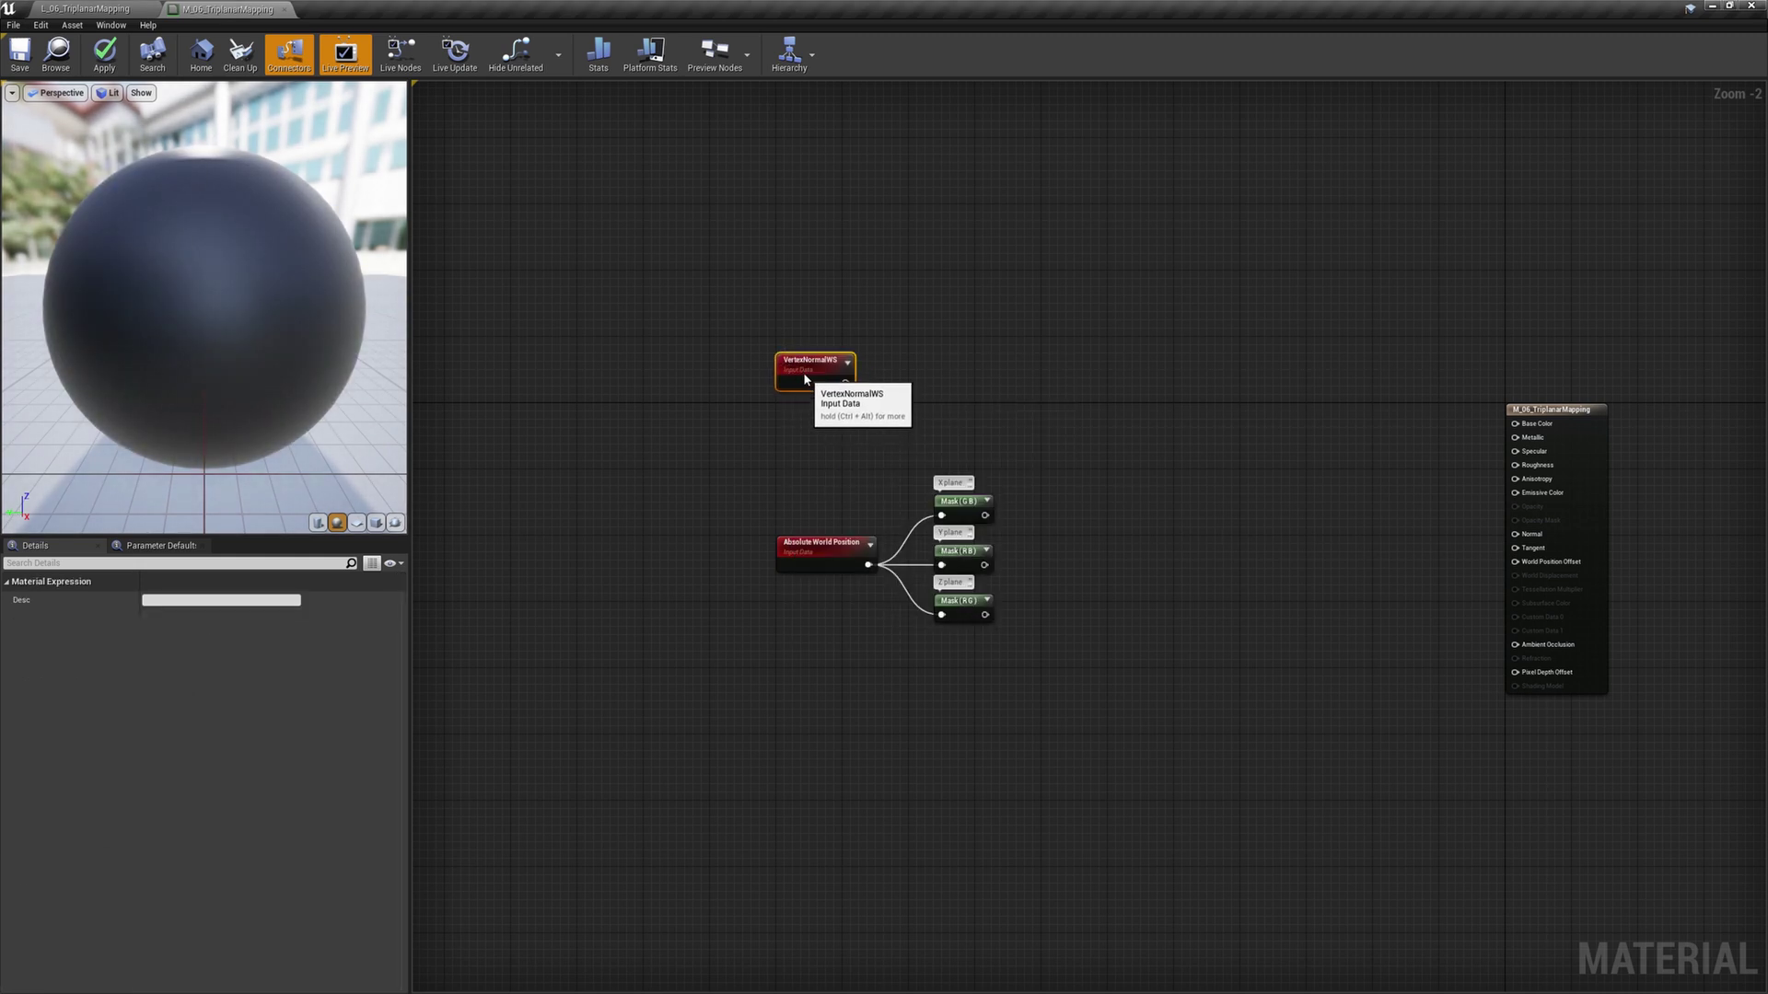
- Add two component masks fed by VertexNormalWS, one passing only R and the other only G
click(886, 332)
key(ctrl+v)
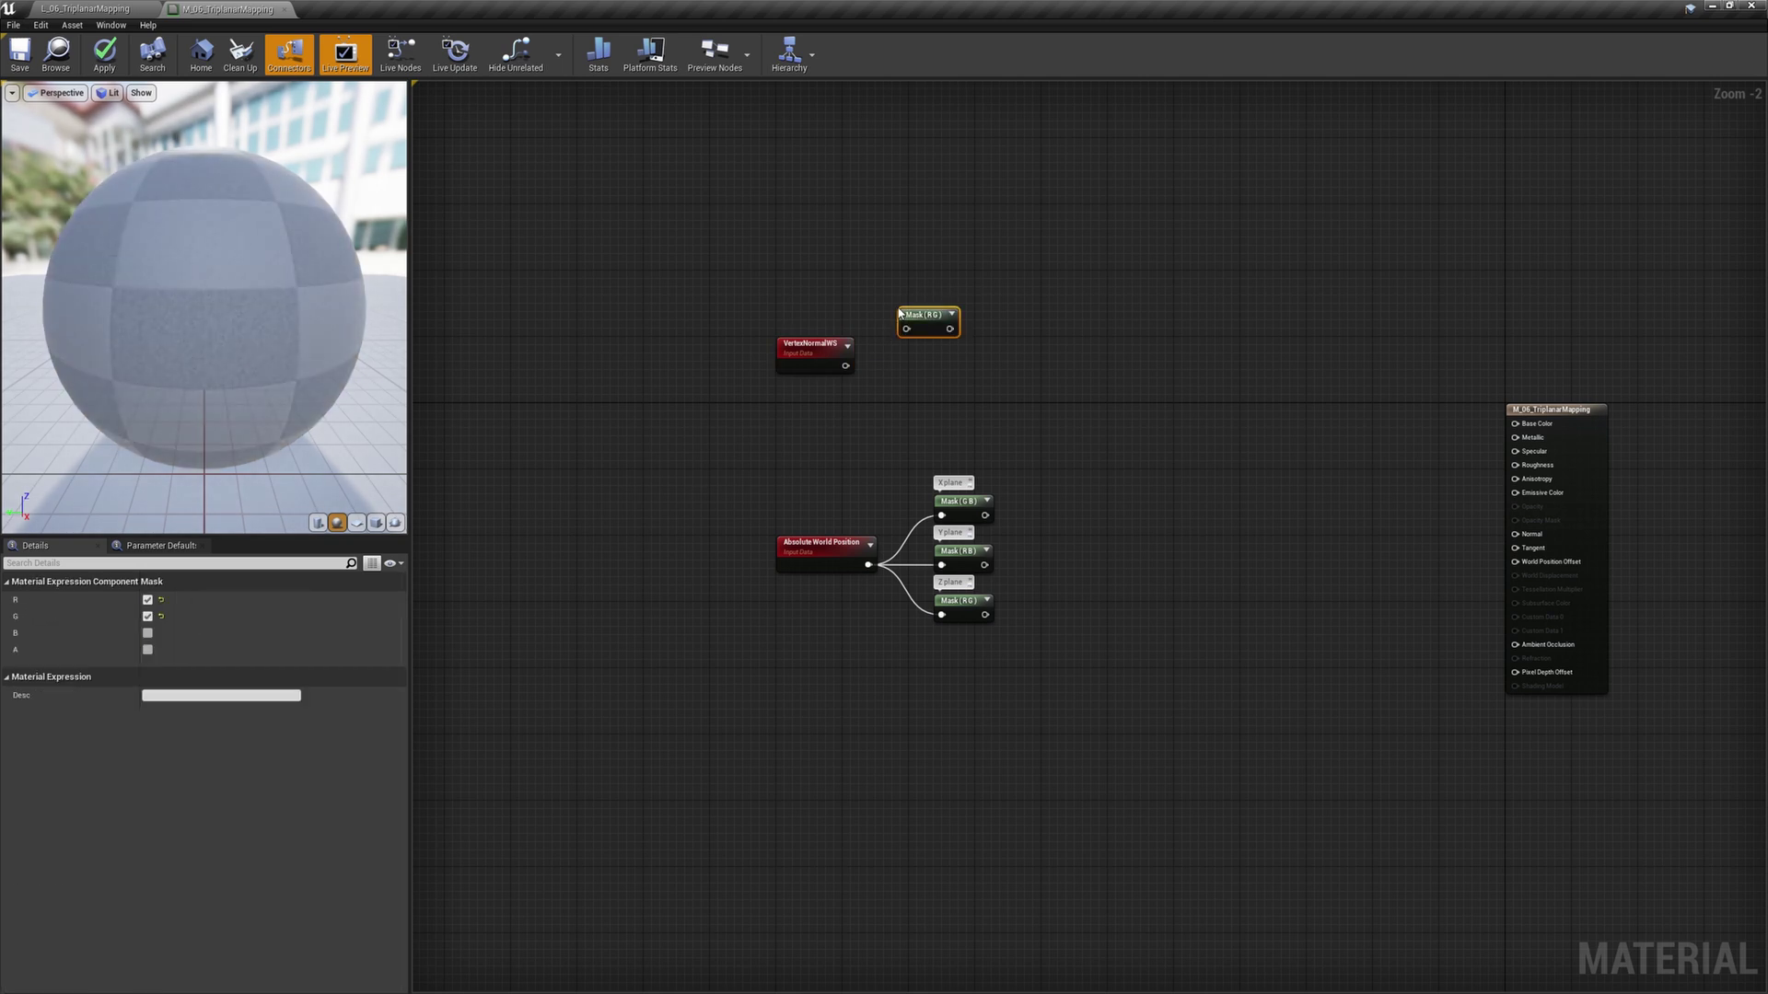
drag(924, 314, 845, 366)
key(ctrl+v)
drag(855, 374, 916, 366)
click(148, 616)
click(147, 600)
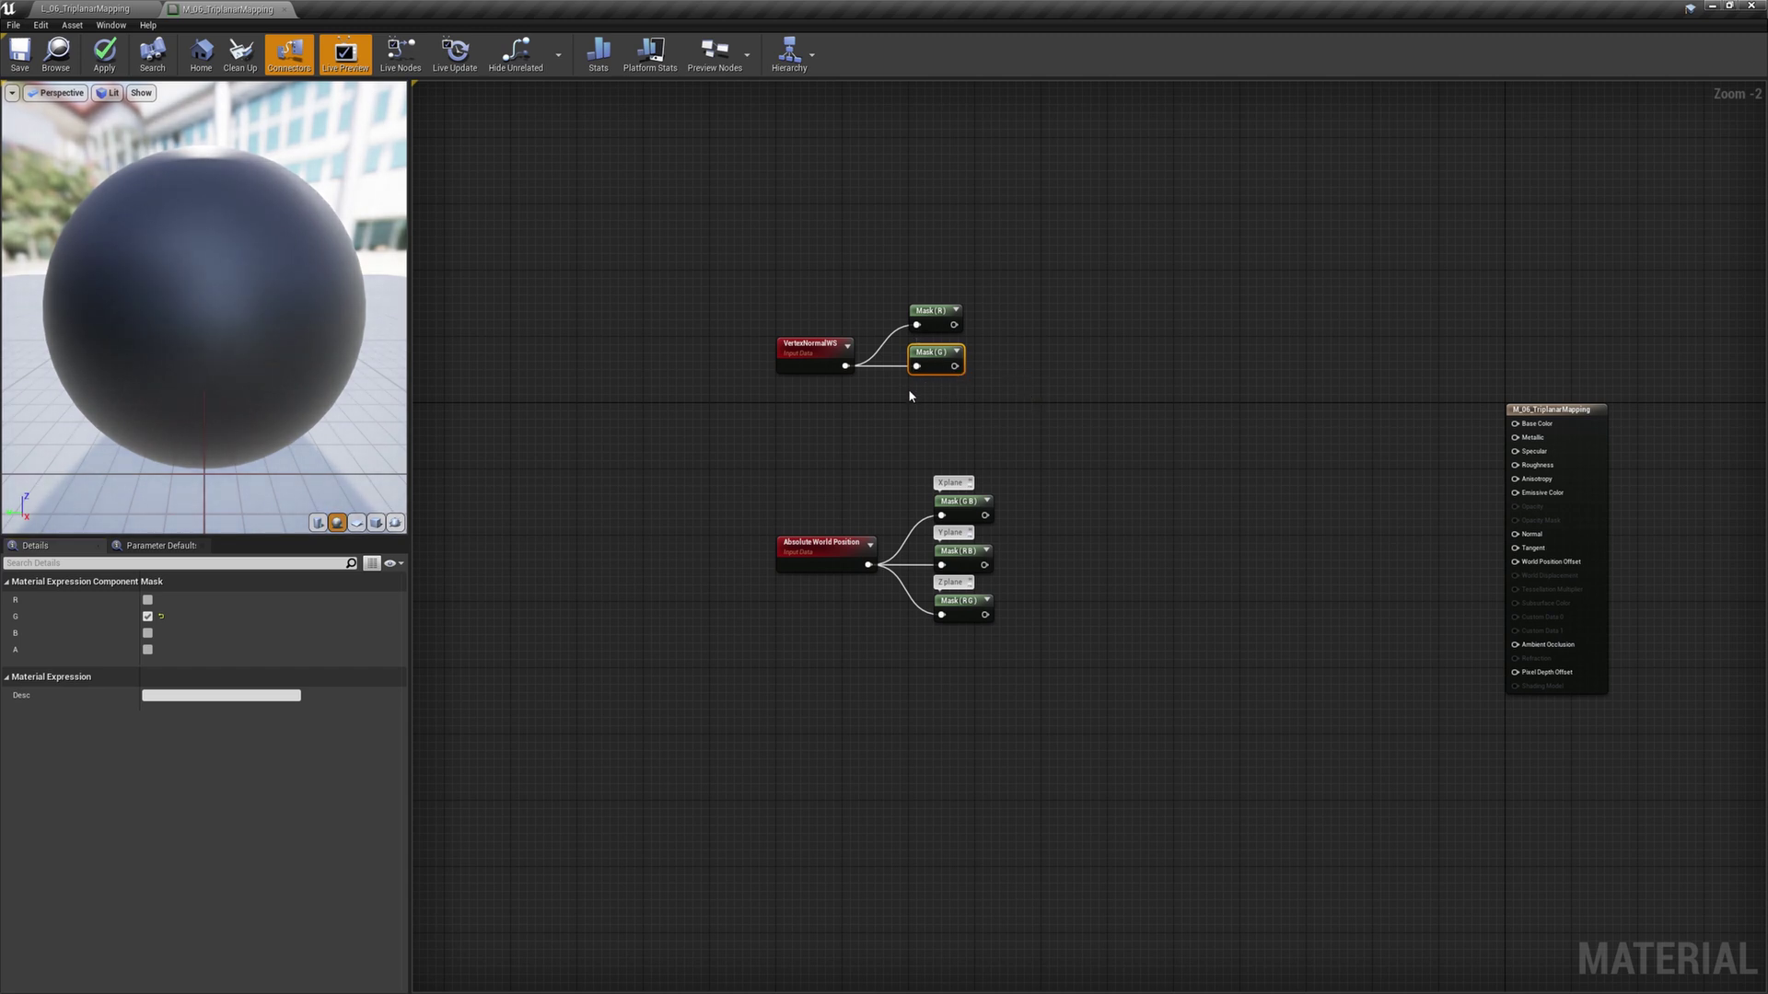
- Duplicate the G mask, connect VertexNormalWS to the copy, and set it to channel B only
key(ctrl+d)
drag(846, 366, 916, 416)
click(147, 632)
click(147, 616)
click(1060, 362)
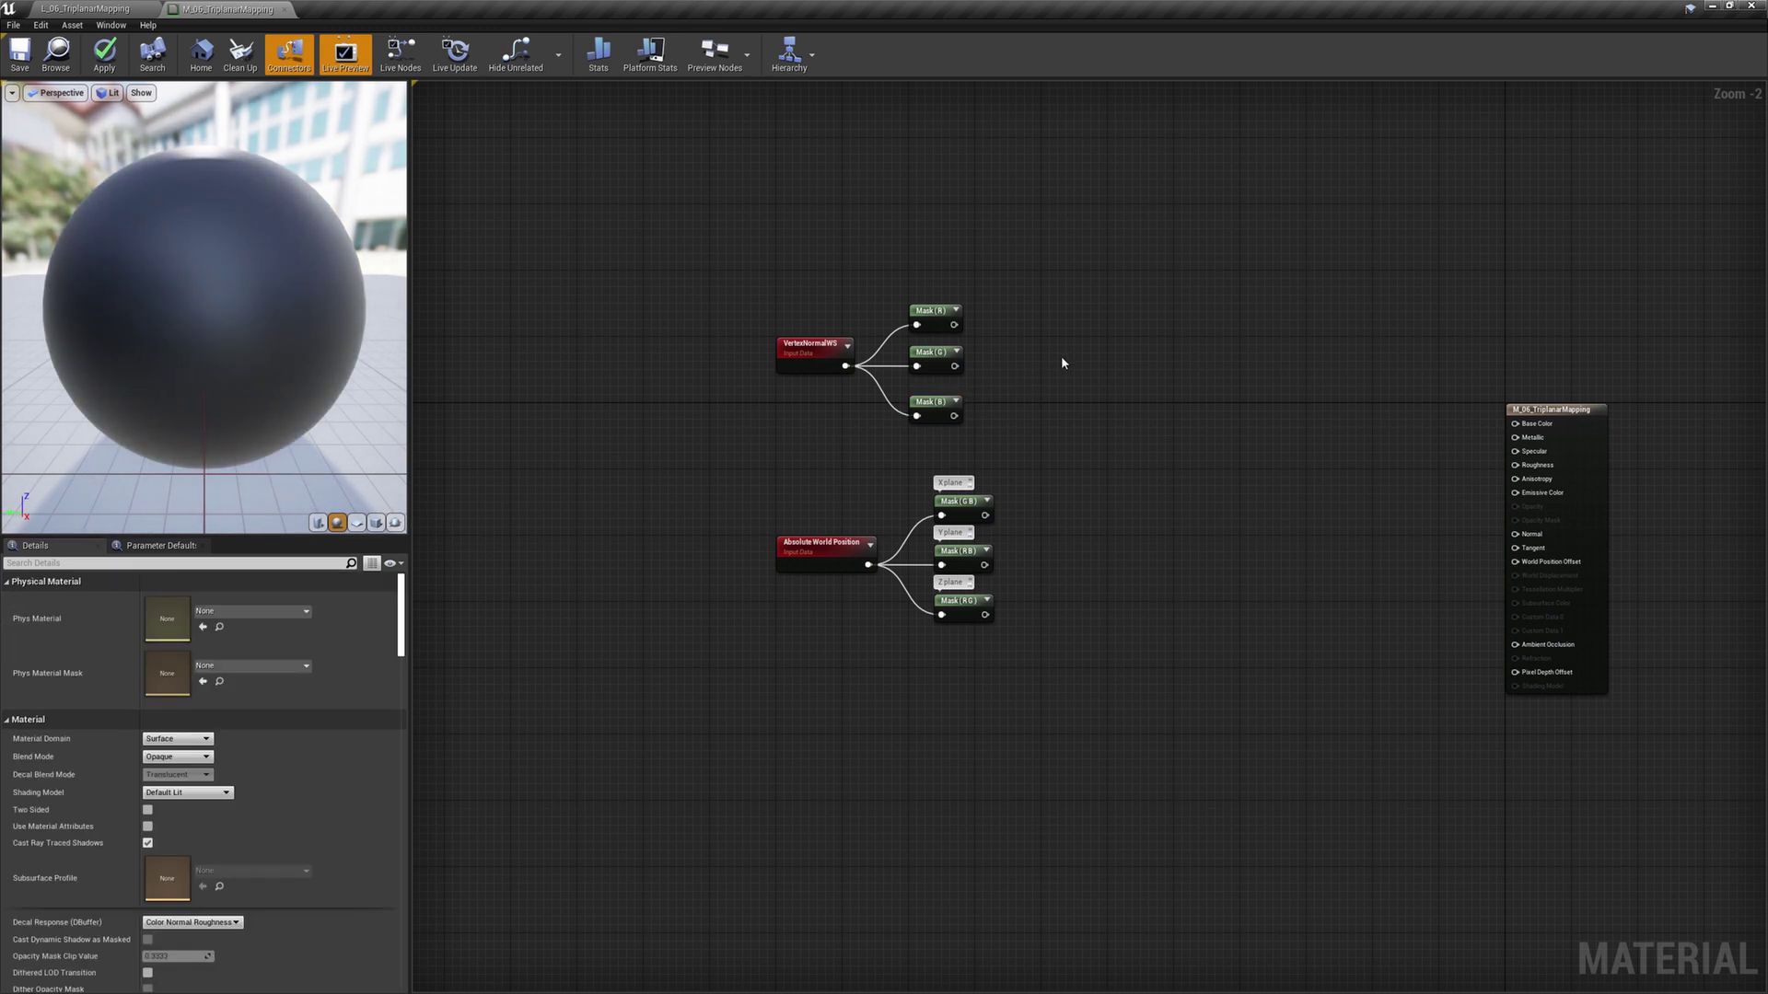
- Preview the R, G and B vertex normal masks in turn and examine the sphere from several angles
click(934, 316)
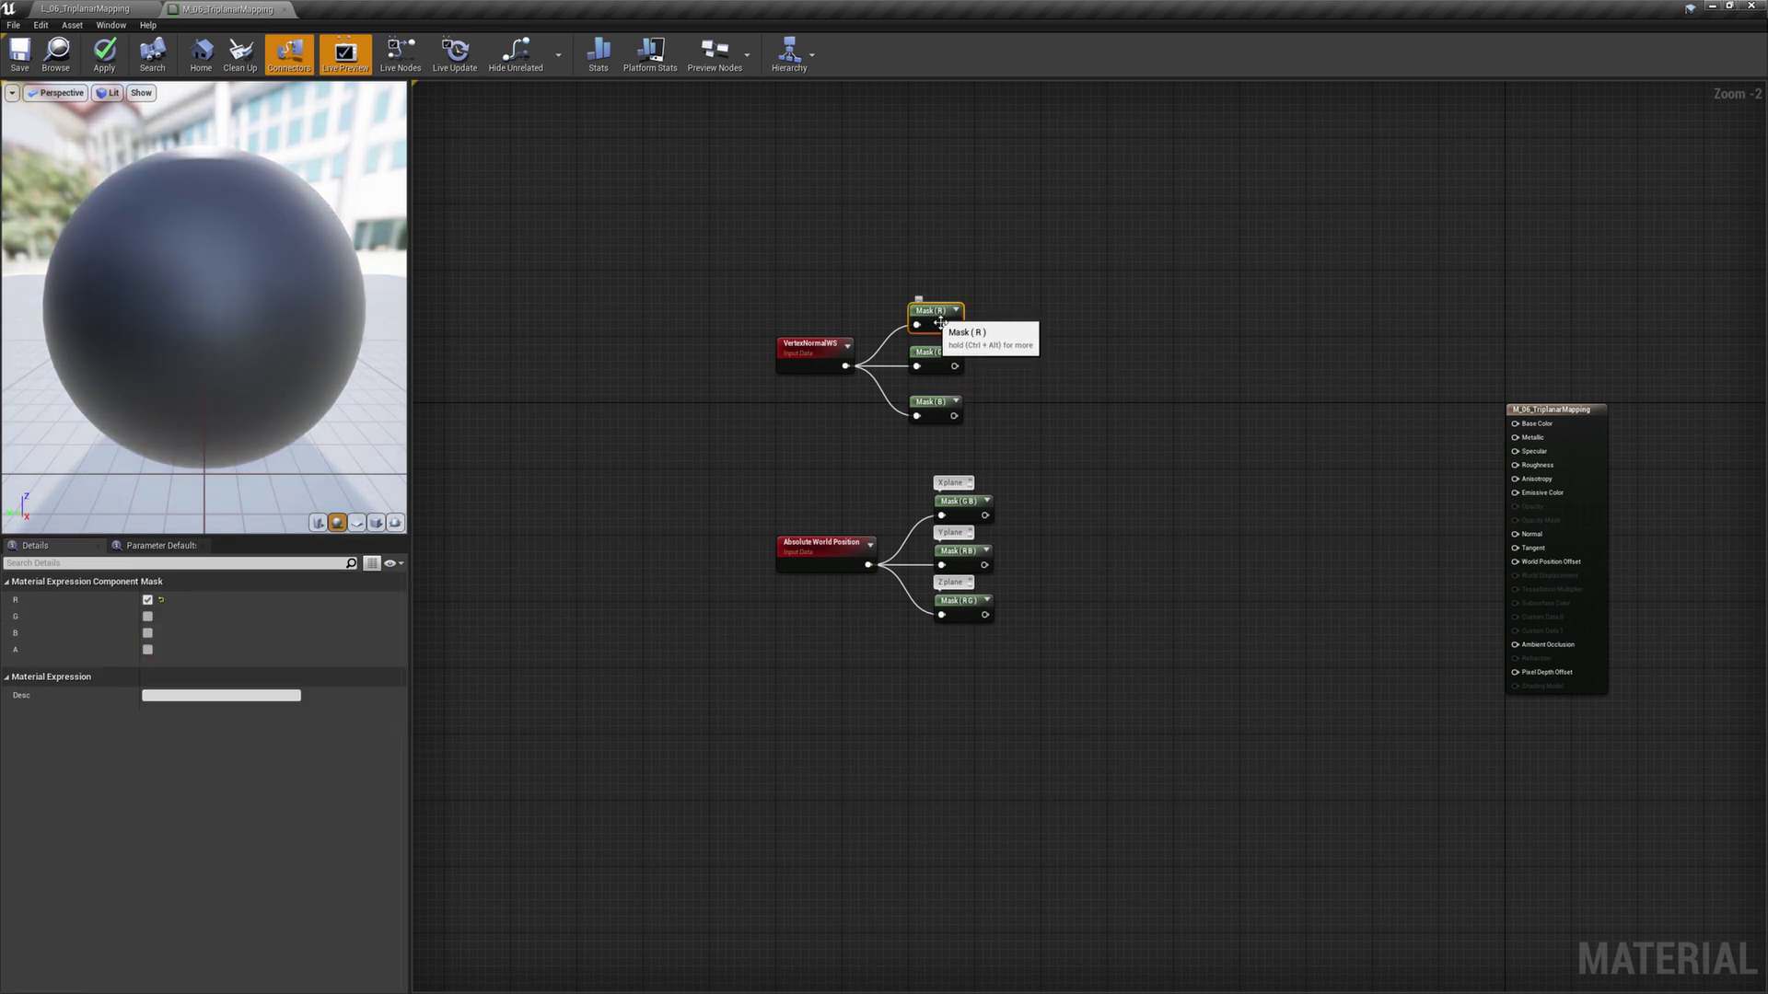
right_click(934, 319)
click(957, 391)
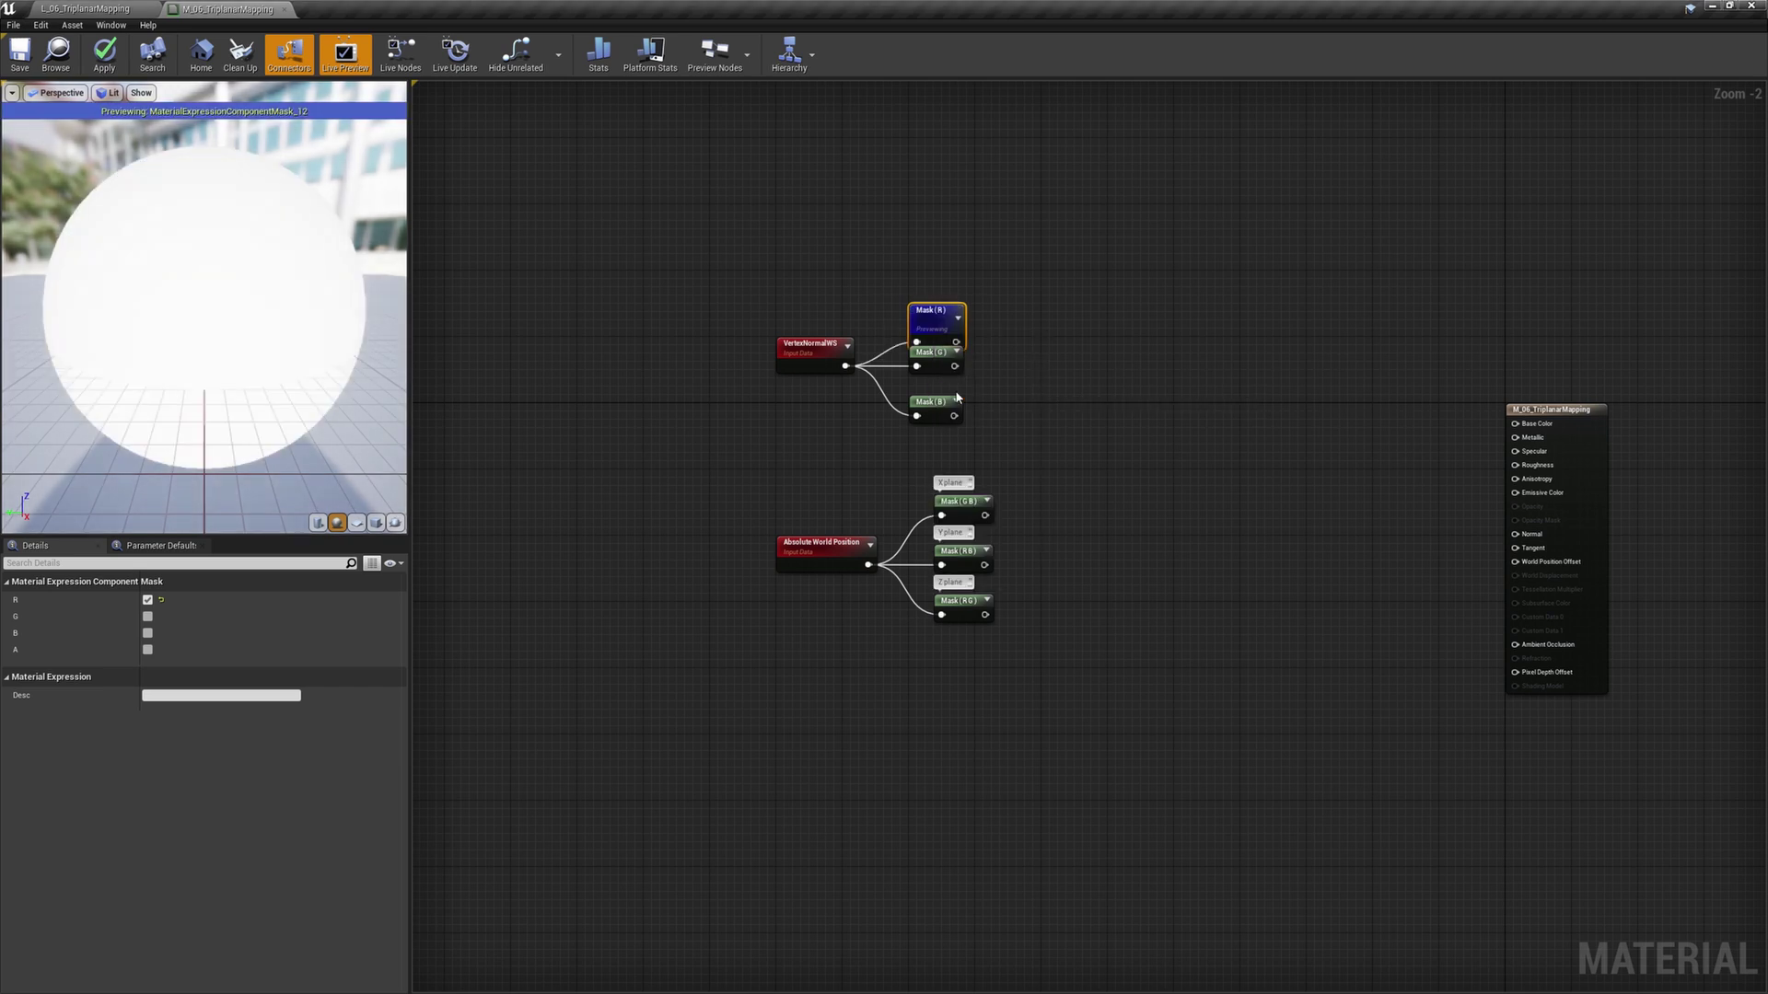
drag(342, 375, 518, 355)
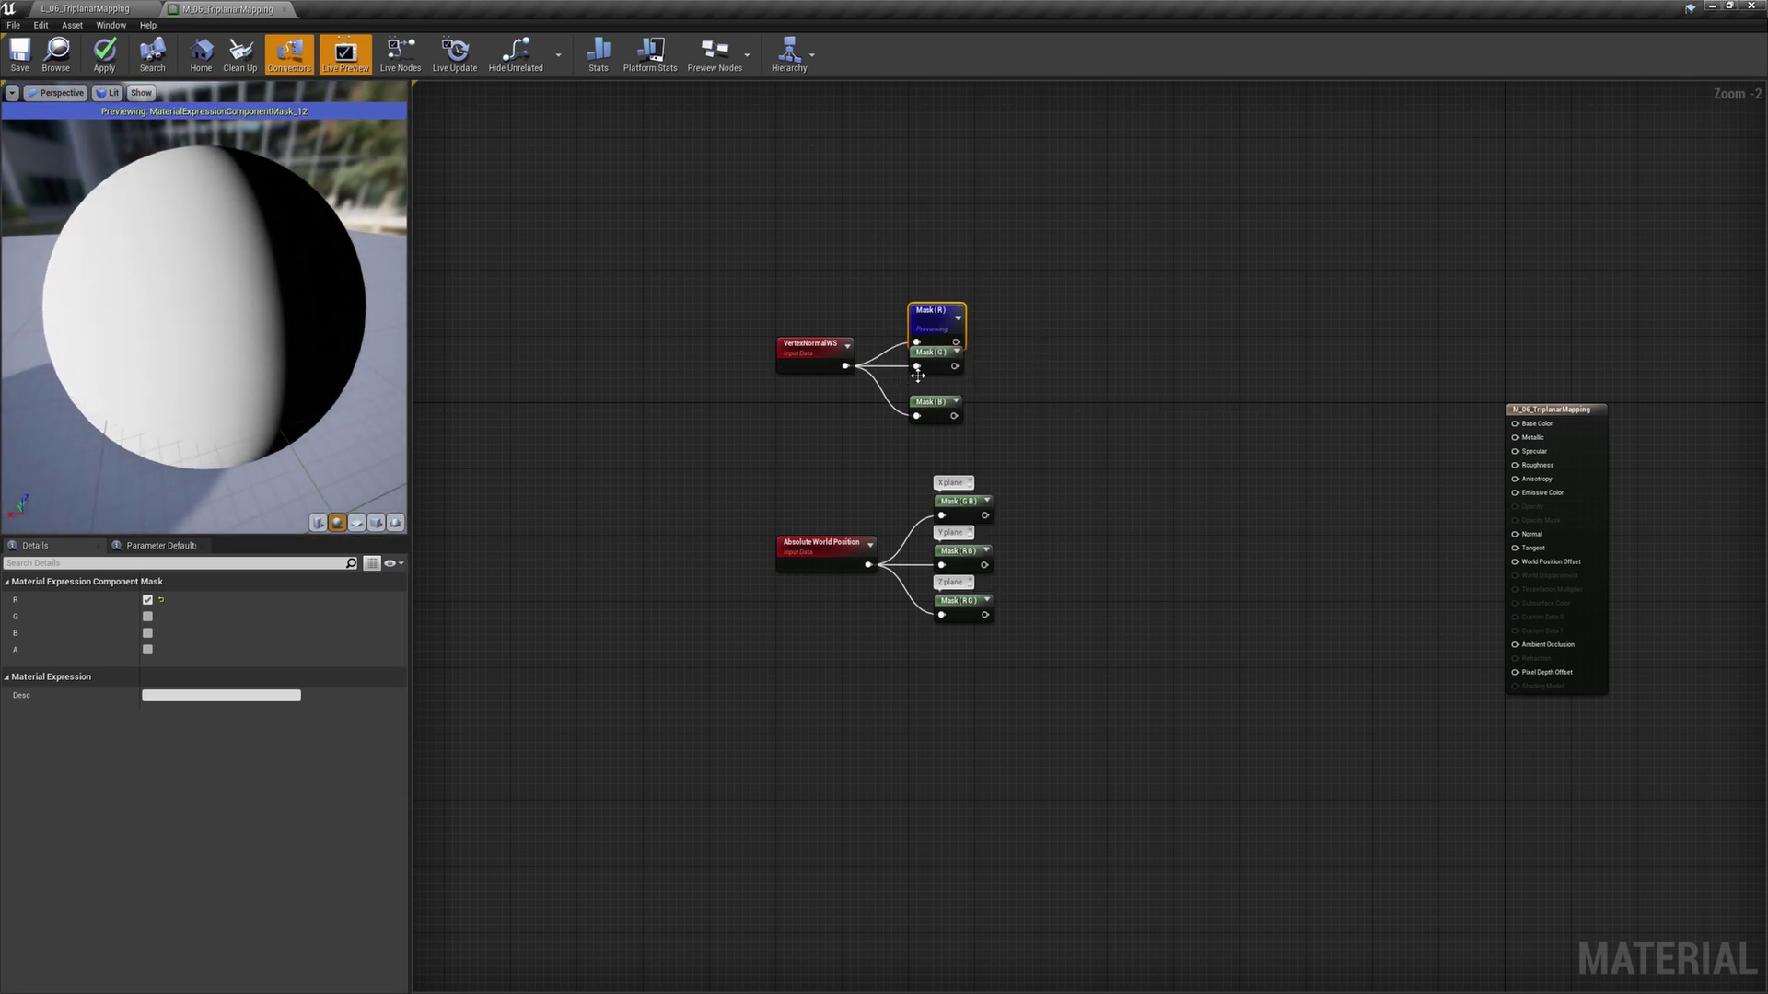
right_click(938, 367)
click(985, 439)
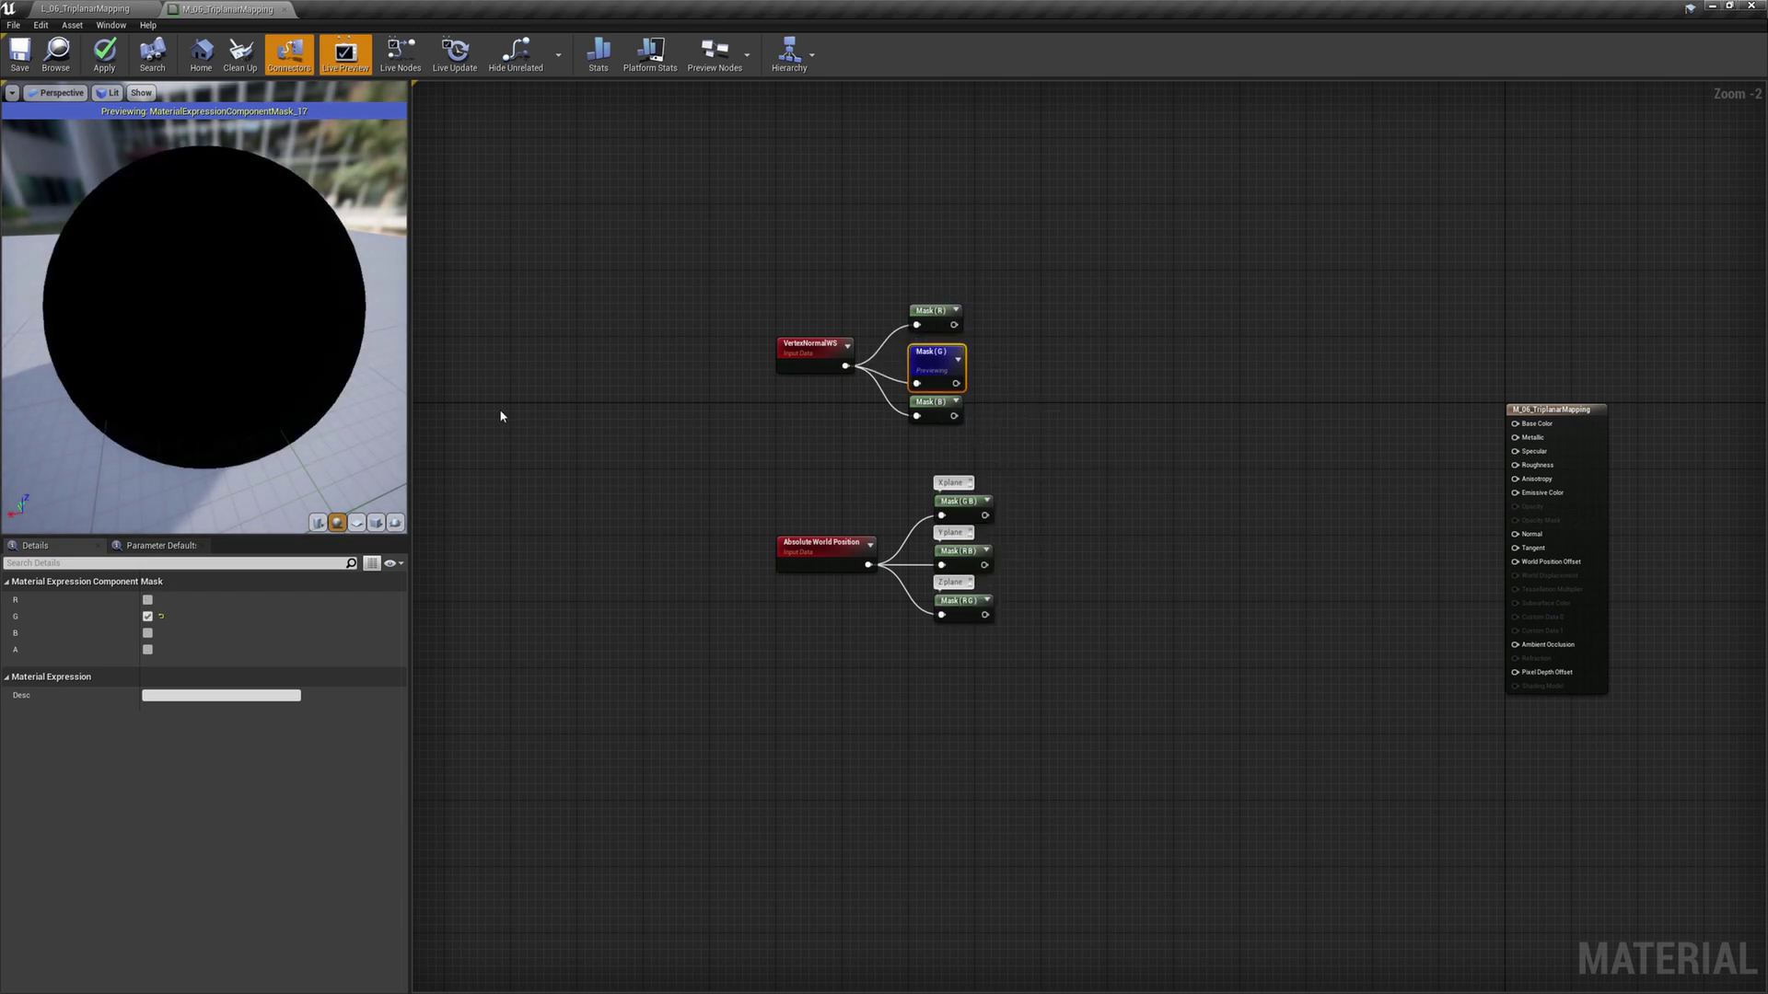
drag(302, 340, 302, 340)
right_click(928, 410)
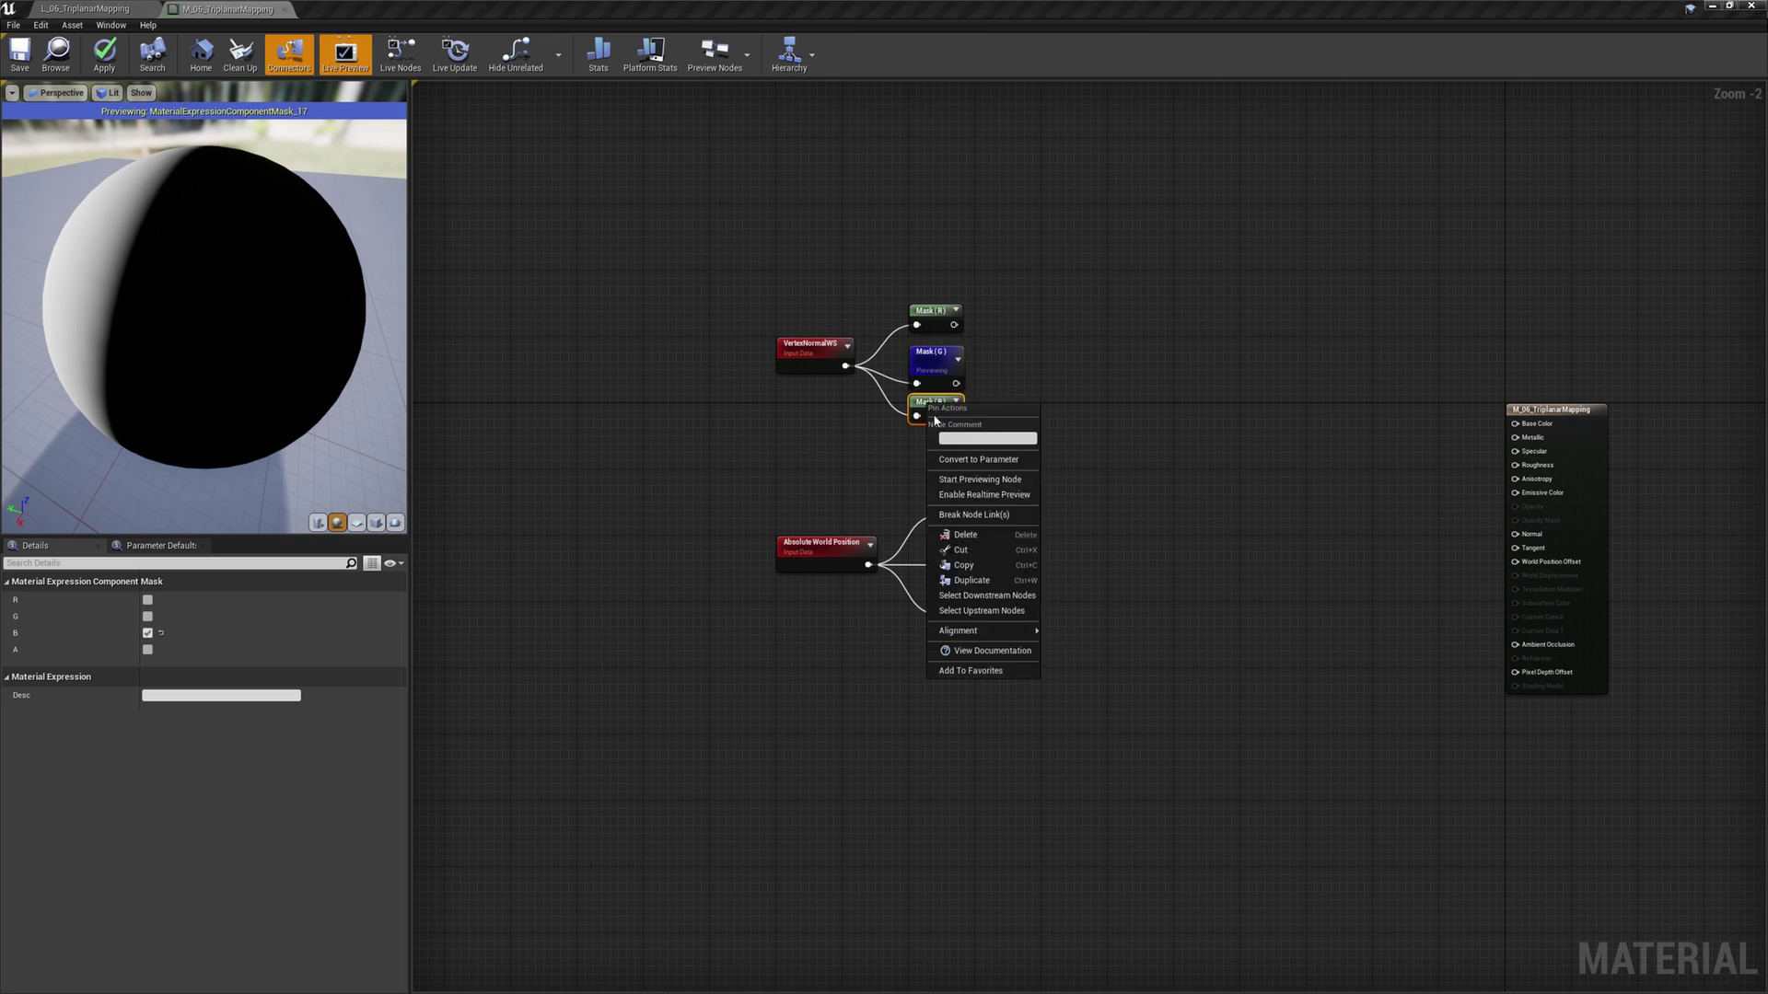
click(962, 476)
drag(224, 331, 225, 332)
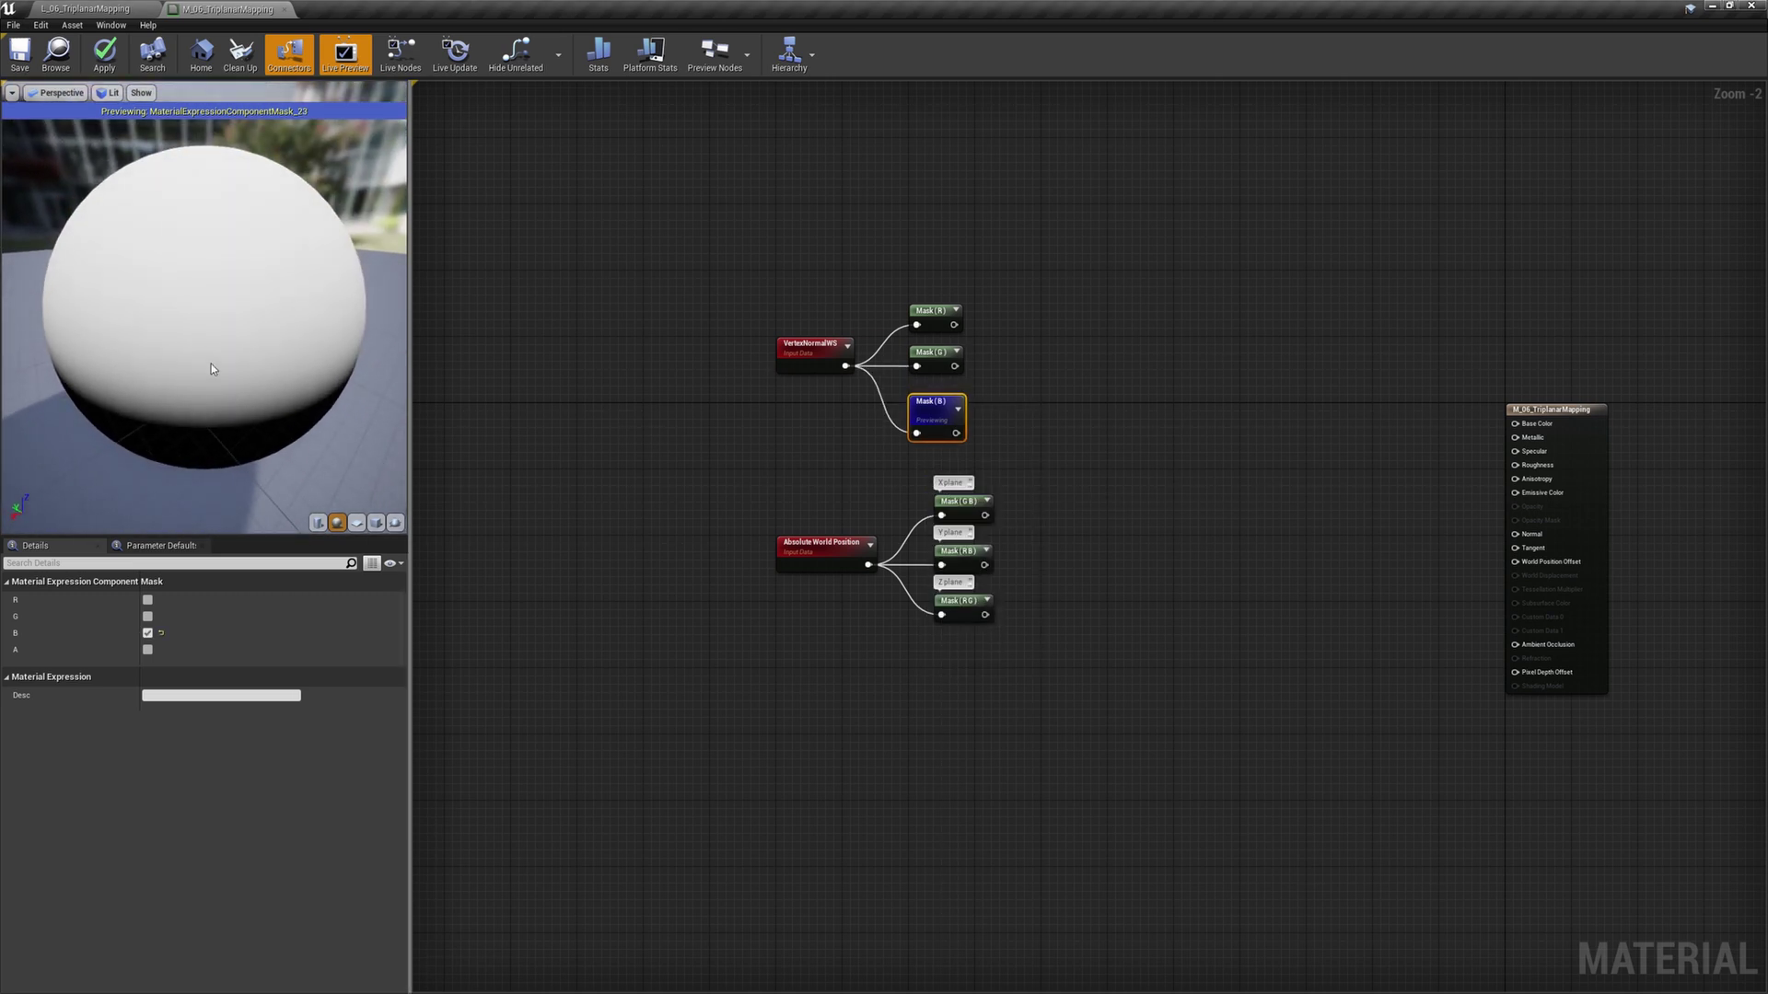
right_drag(212, 362, 212, 363)
drag(211, 369, 212, 370)
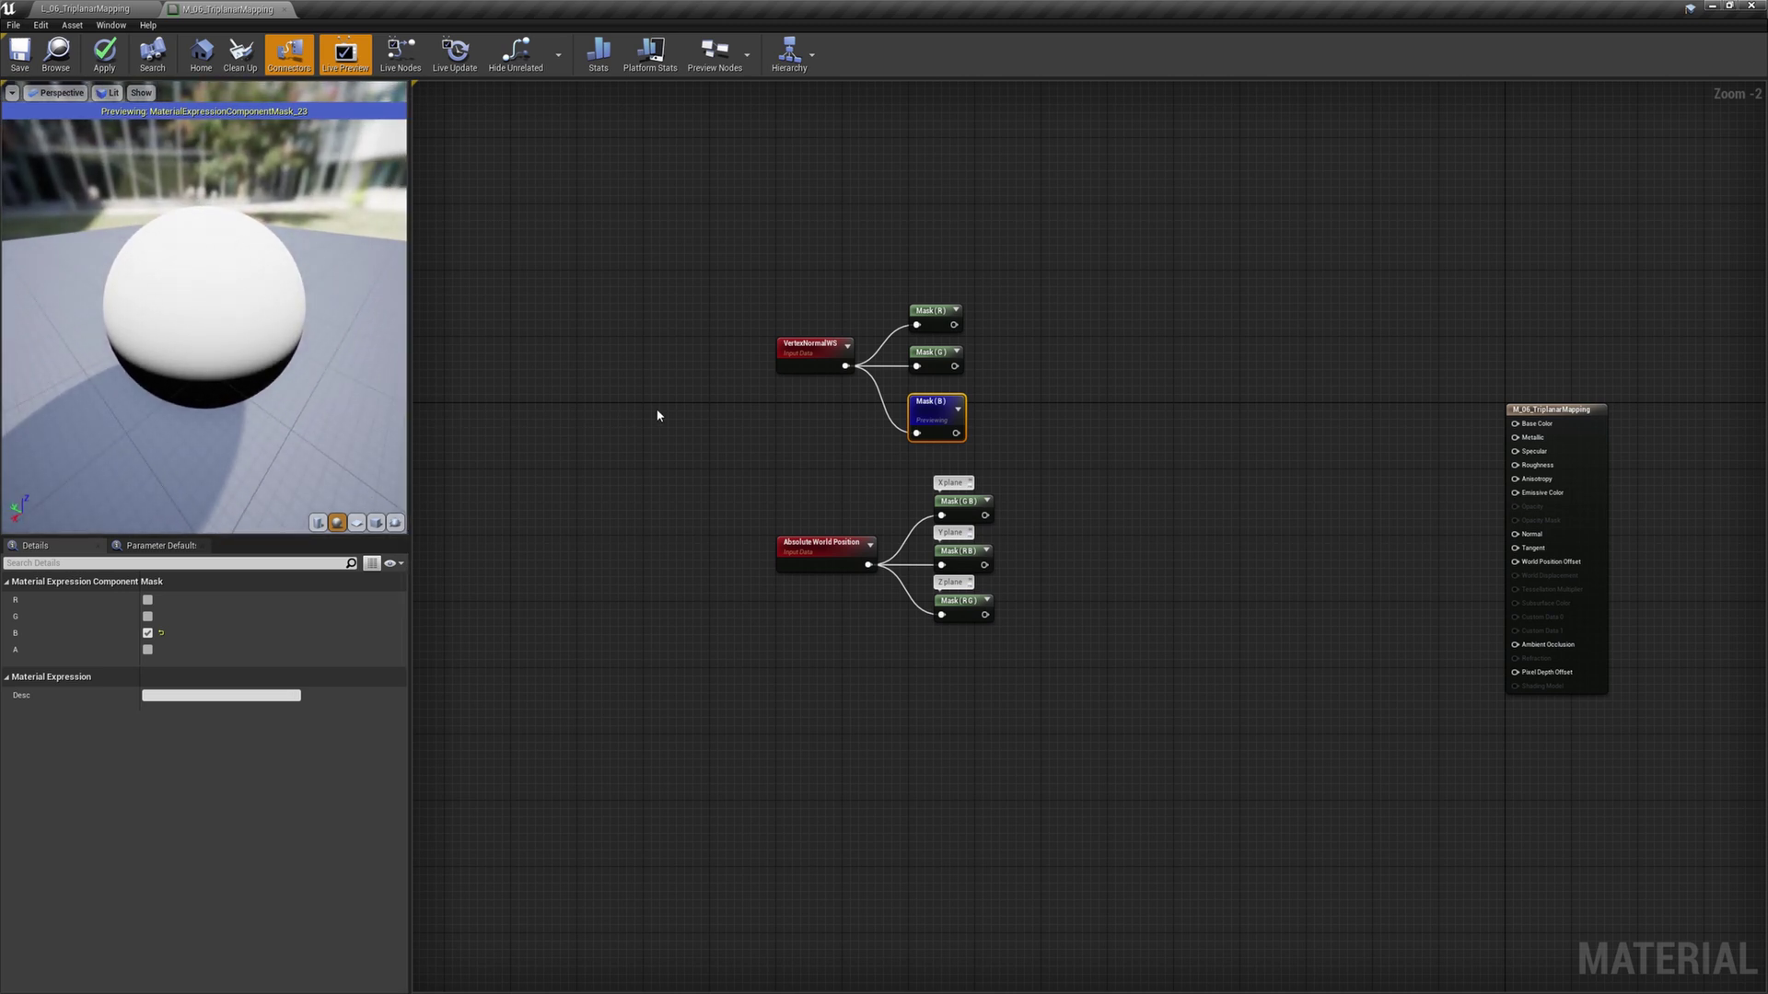
- Insert an Abs node between VertexNormalWS and its three component masks
right_click(791, 400)
text(abs)
key(Return)
drag(804, 359, 821, 417)
drag(728, 365, 729, 368)
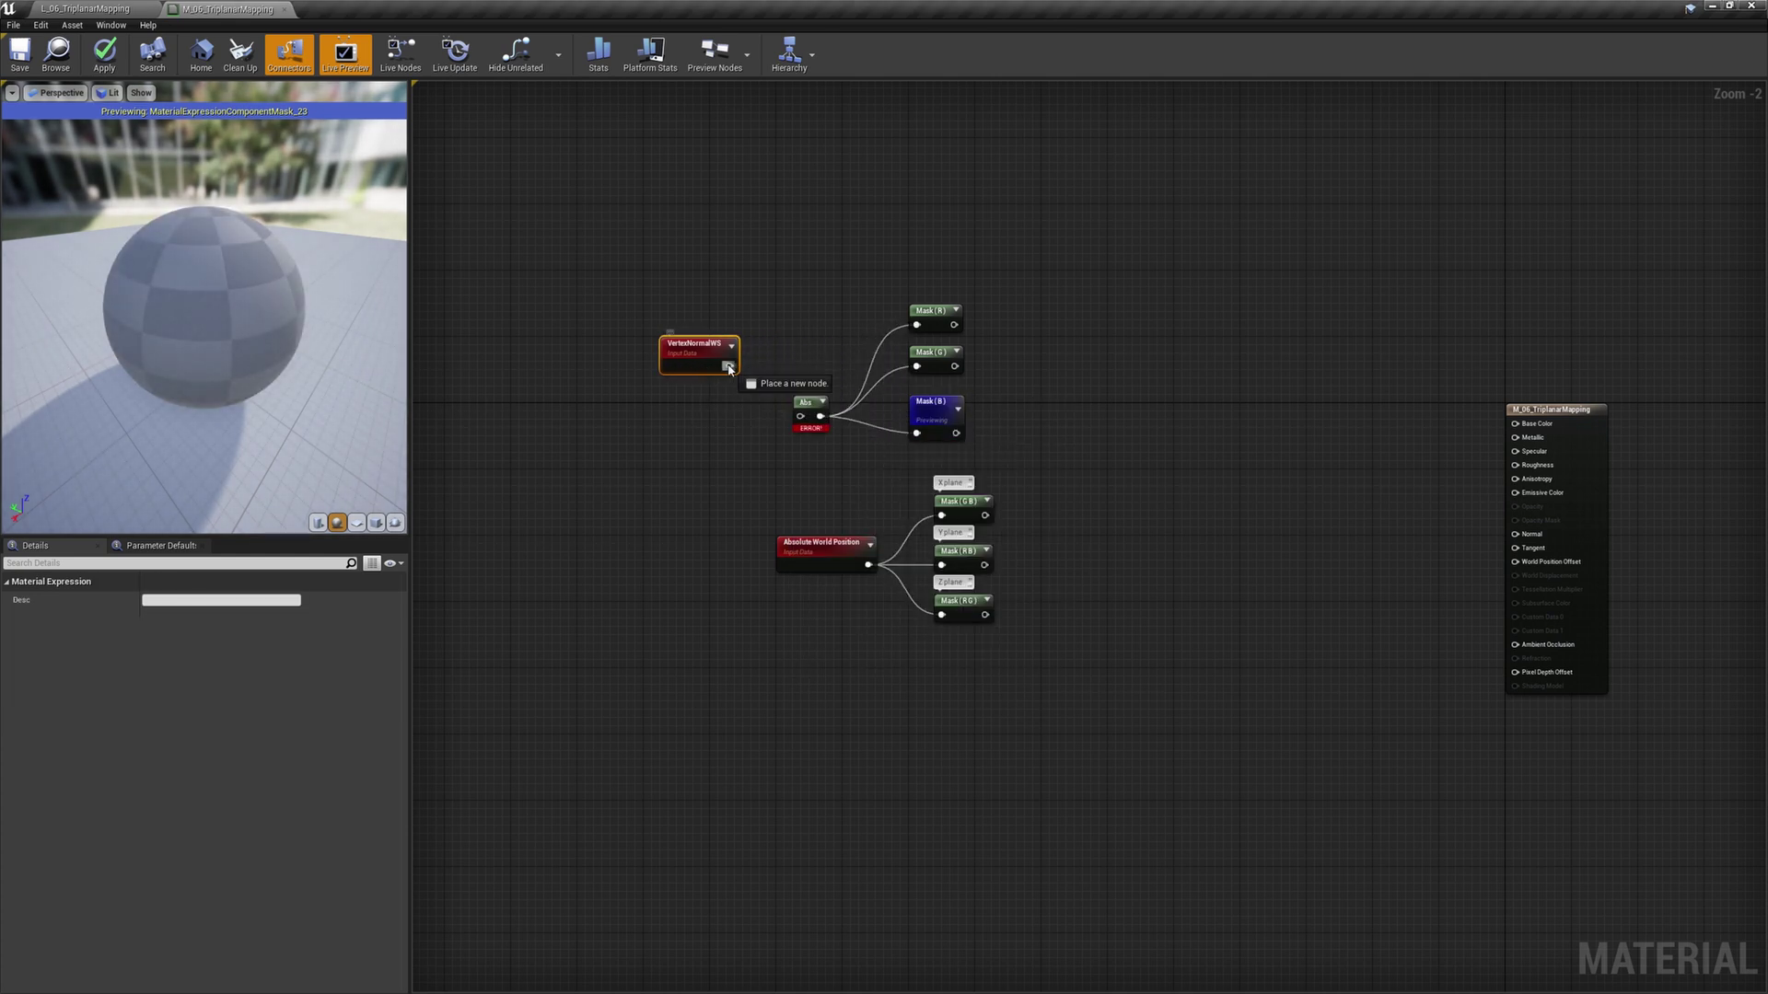
drag(803, 412, 766, 344)
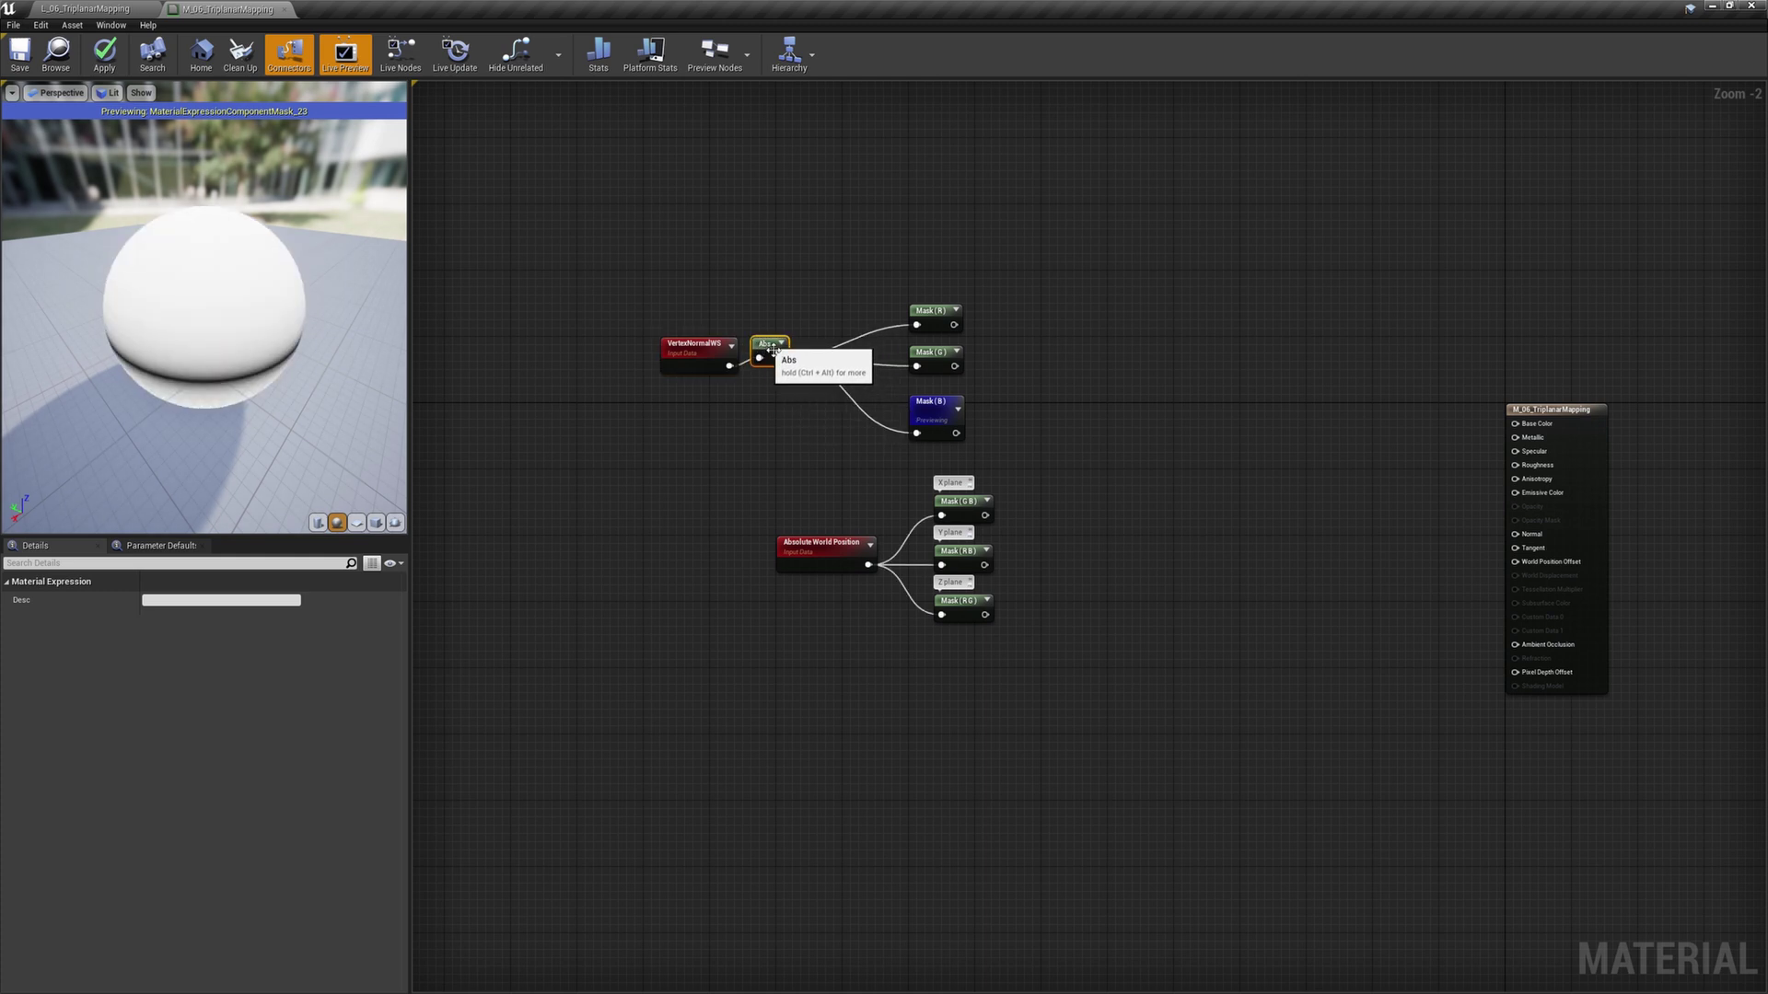
- Space the normal masks evenly and align the vertex normal nodes above the world position group
drag(939, 325, 940, 333)
drag(958, 425, 959, 408)
drag(936, 339, 936, 337)
drag(937, 333, 849, 330)
drag(909, 409, 704, 309)
drag(850, 309, 960, 321)
- Examine the absolute B mask on the preview sphere, and preview the G and R masks in the same way
drag(249, 355, 286, 230)
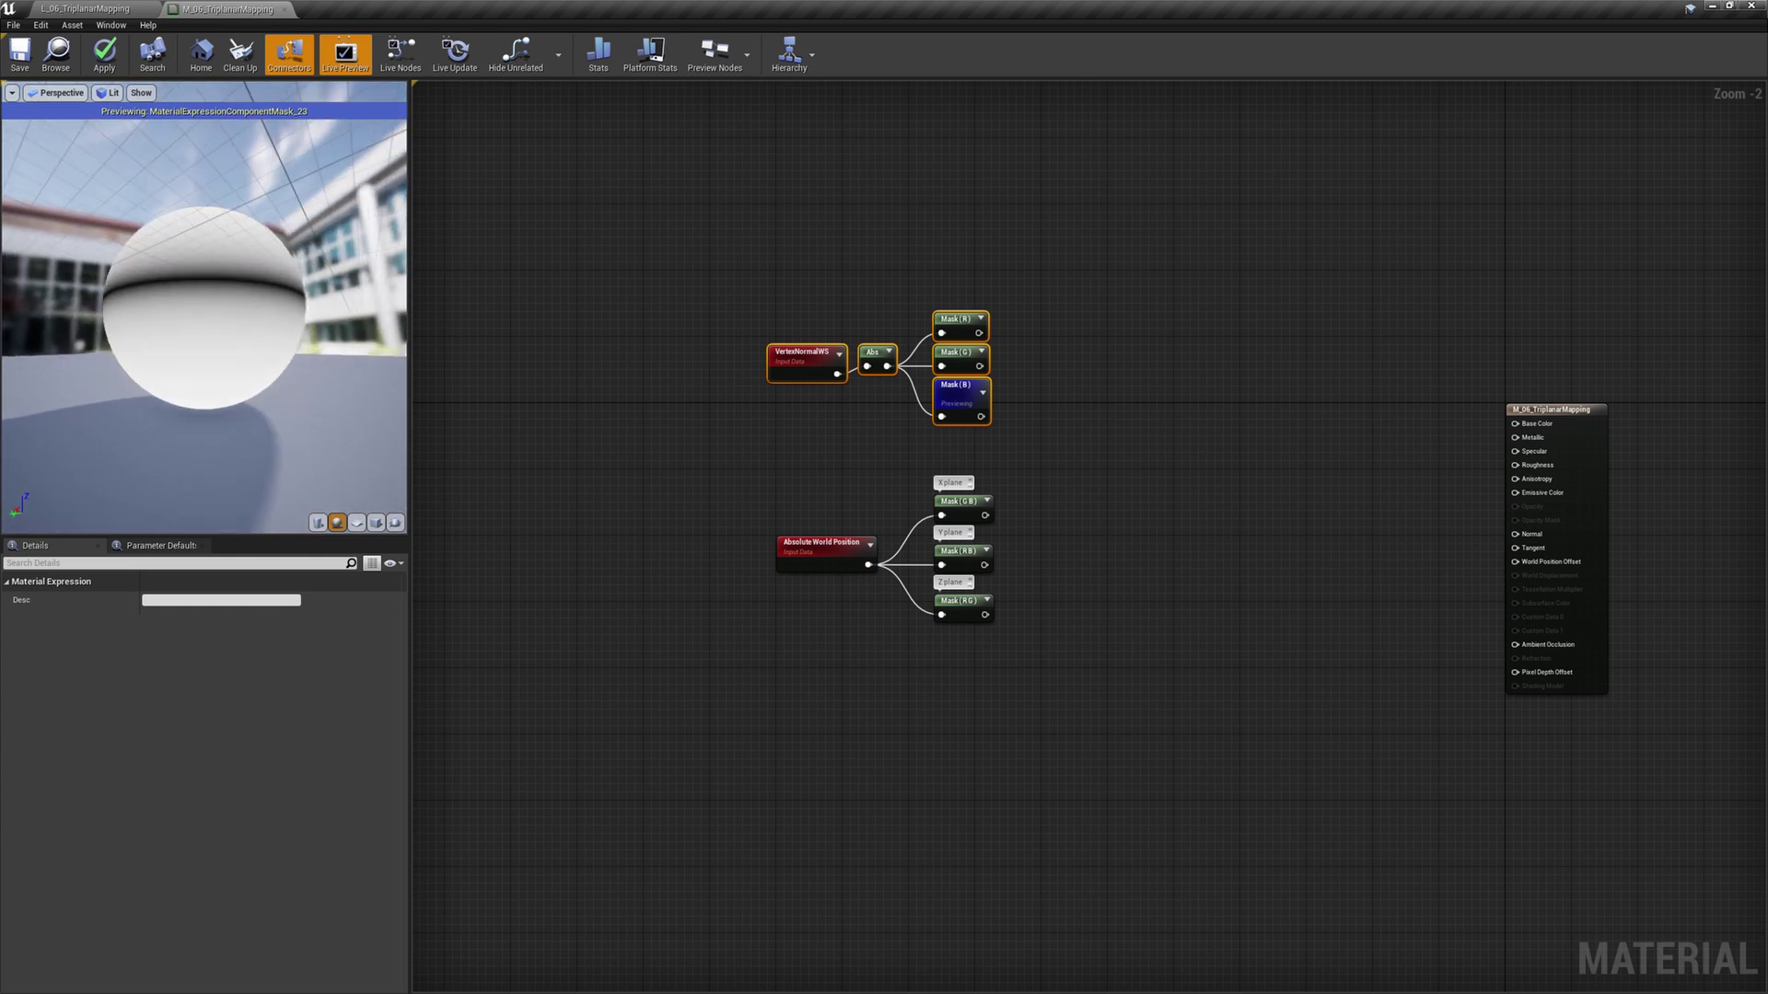
right_click(968, 357)
click(1005, 433)
mouse_move(223, 353)
mouse_down()
mouse_move(377, 308)
mouse_move(249, 345)
mouse_up()
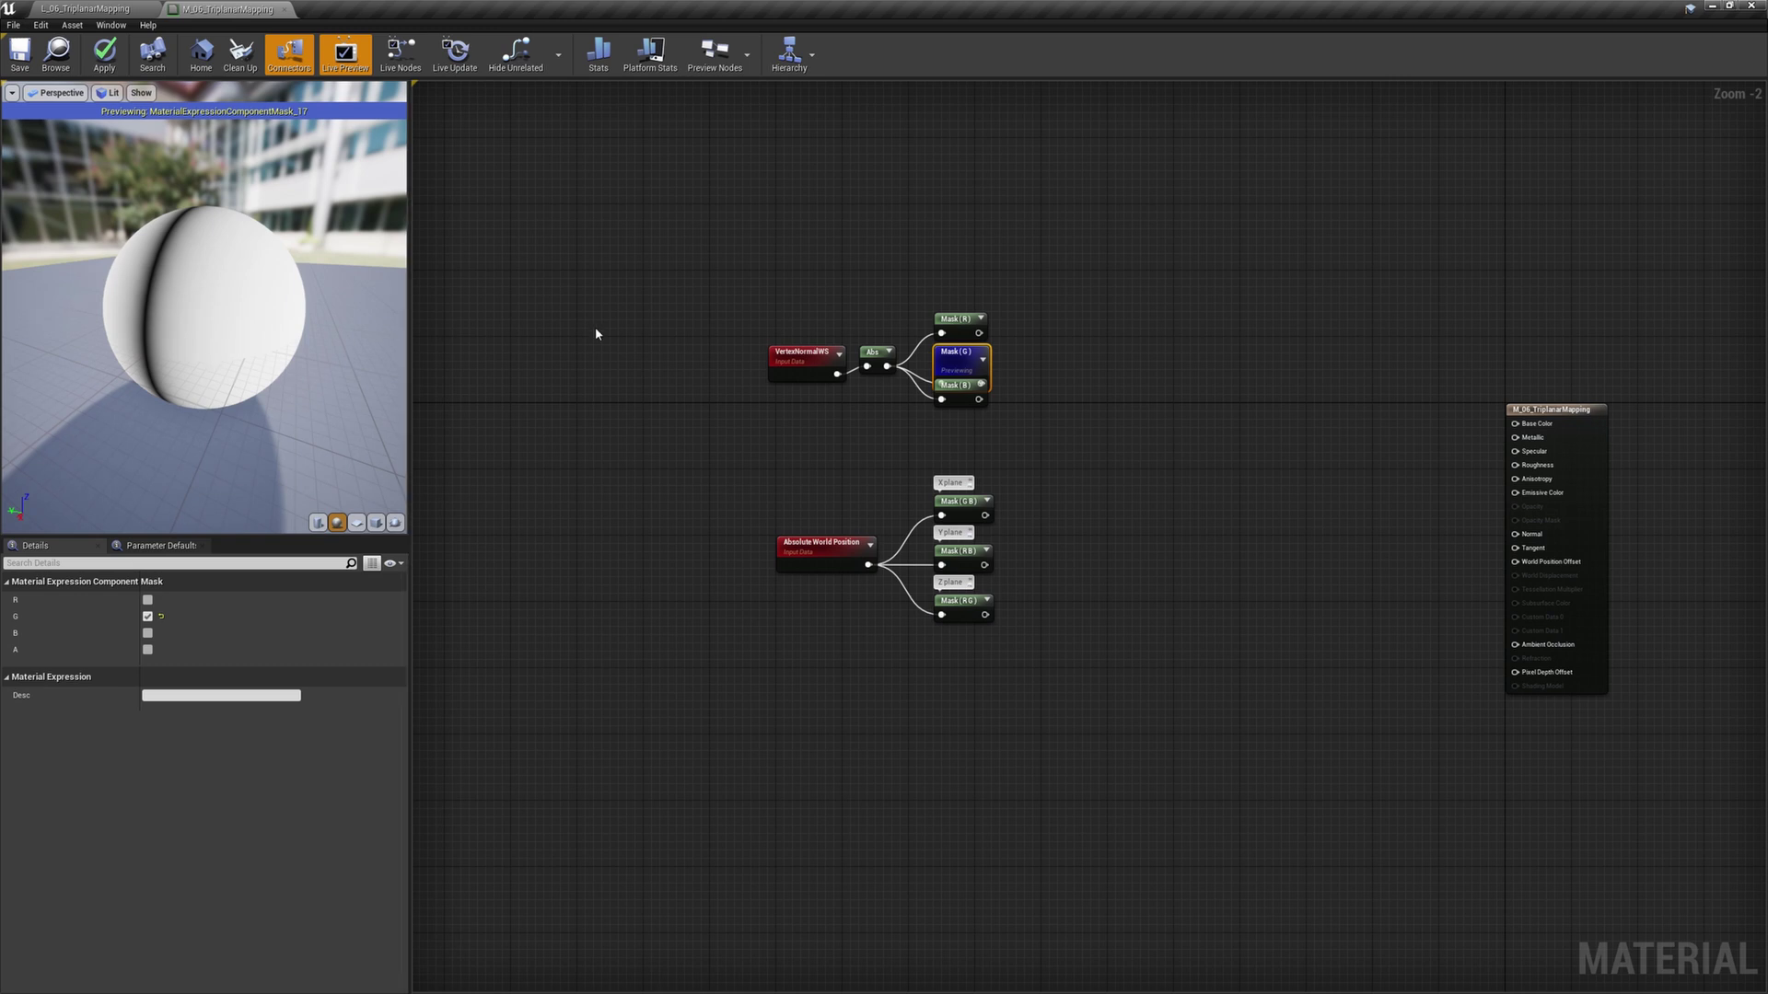
right_click(948, 323)
click(991, 396)
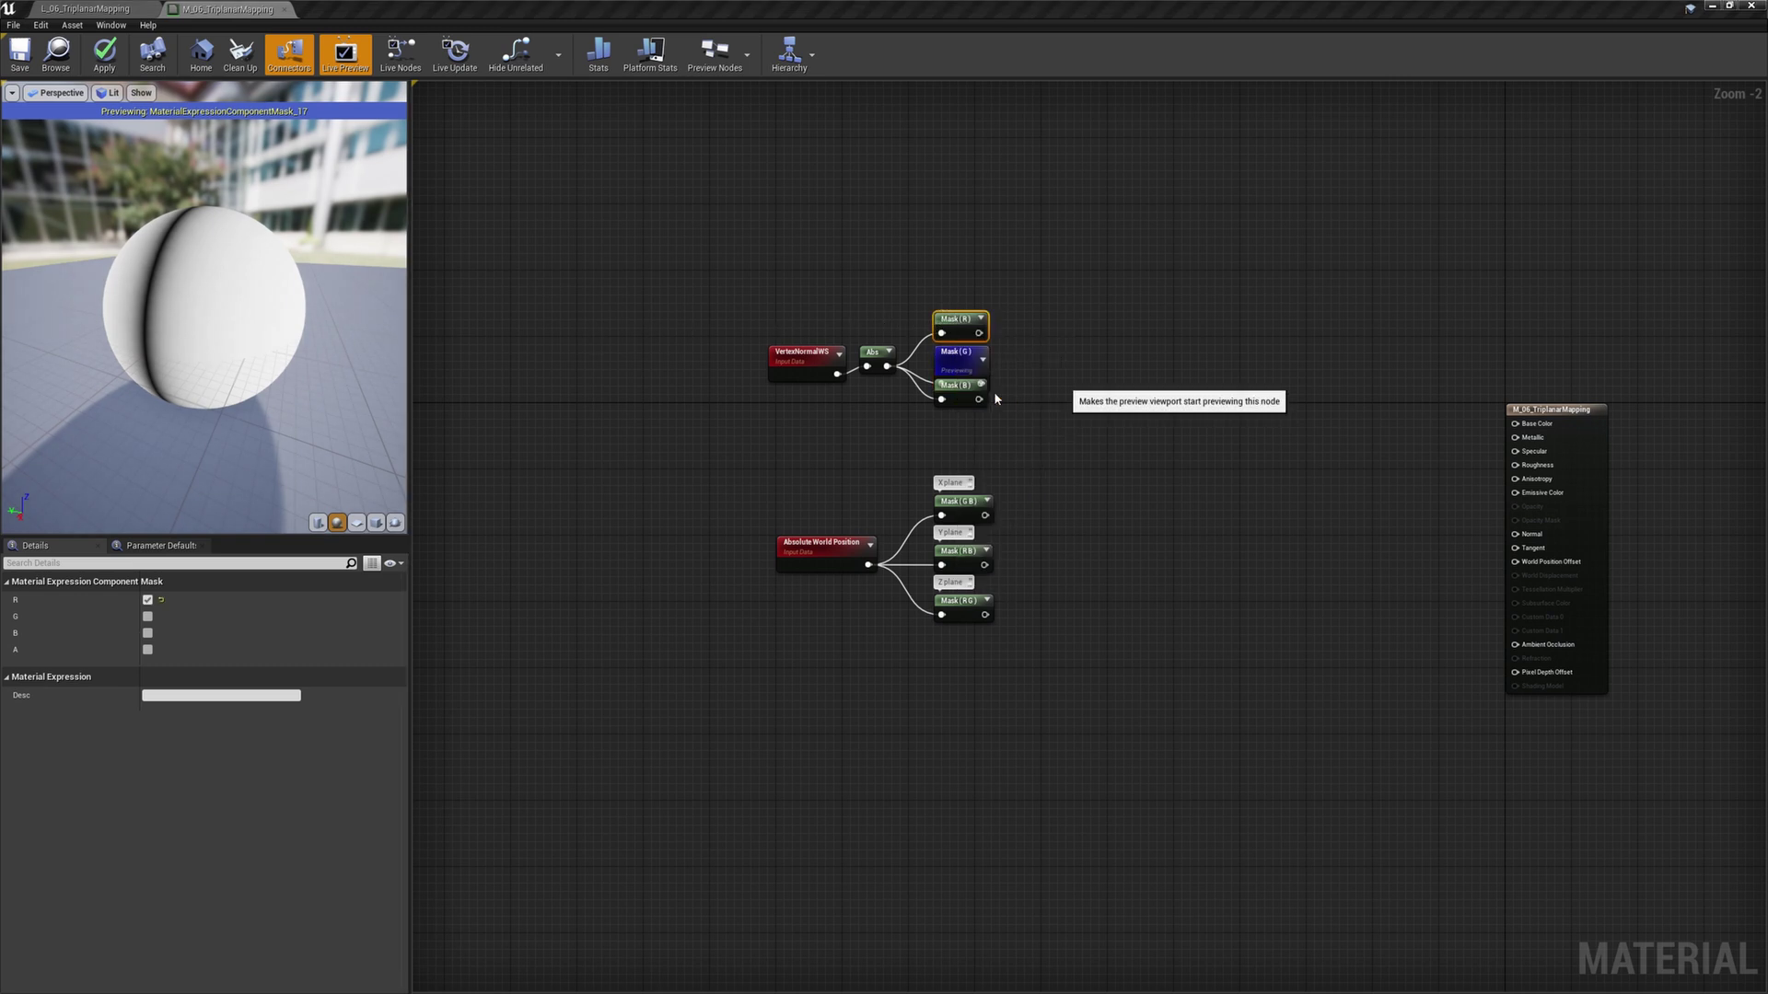
drag(257, 322, 174, 324)
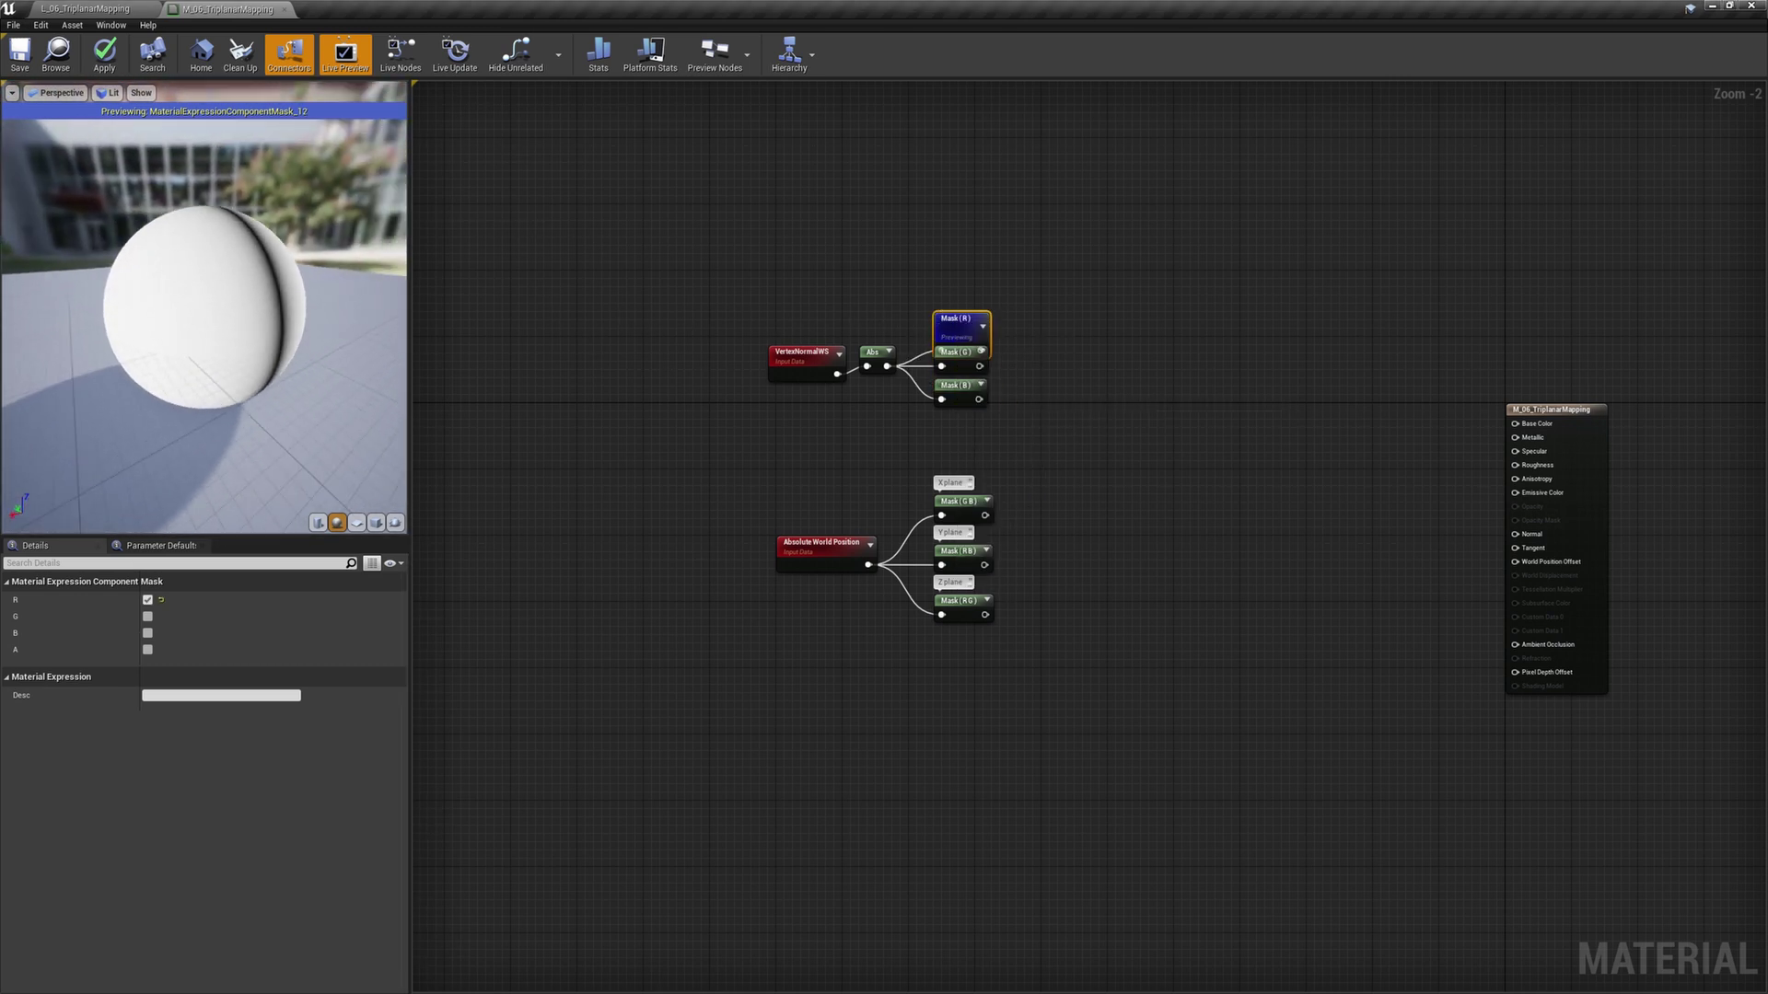
- Stop the R mask preview and add an If node comparing the R mask as A with the G mask as B
click(1045, 329)
click(1162, 279)
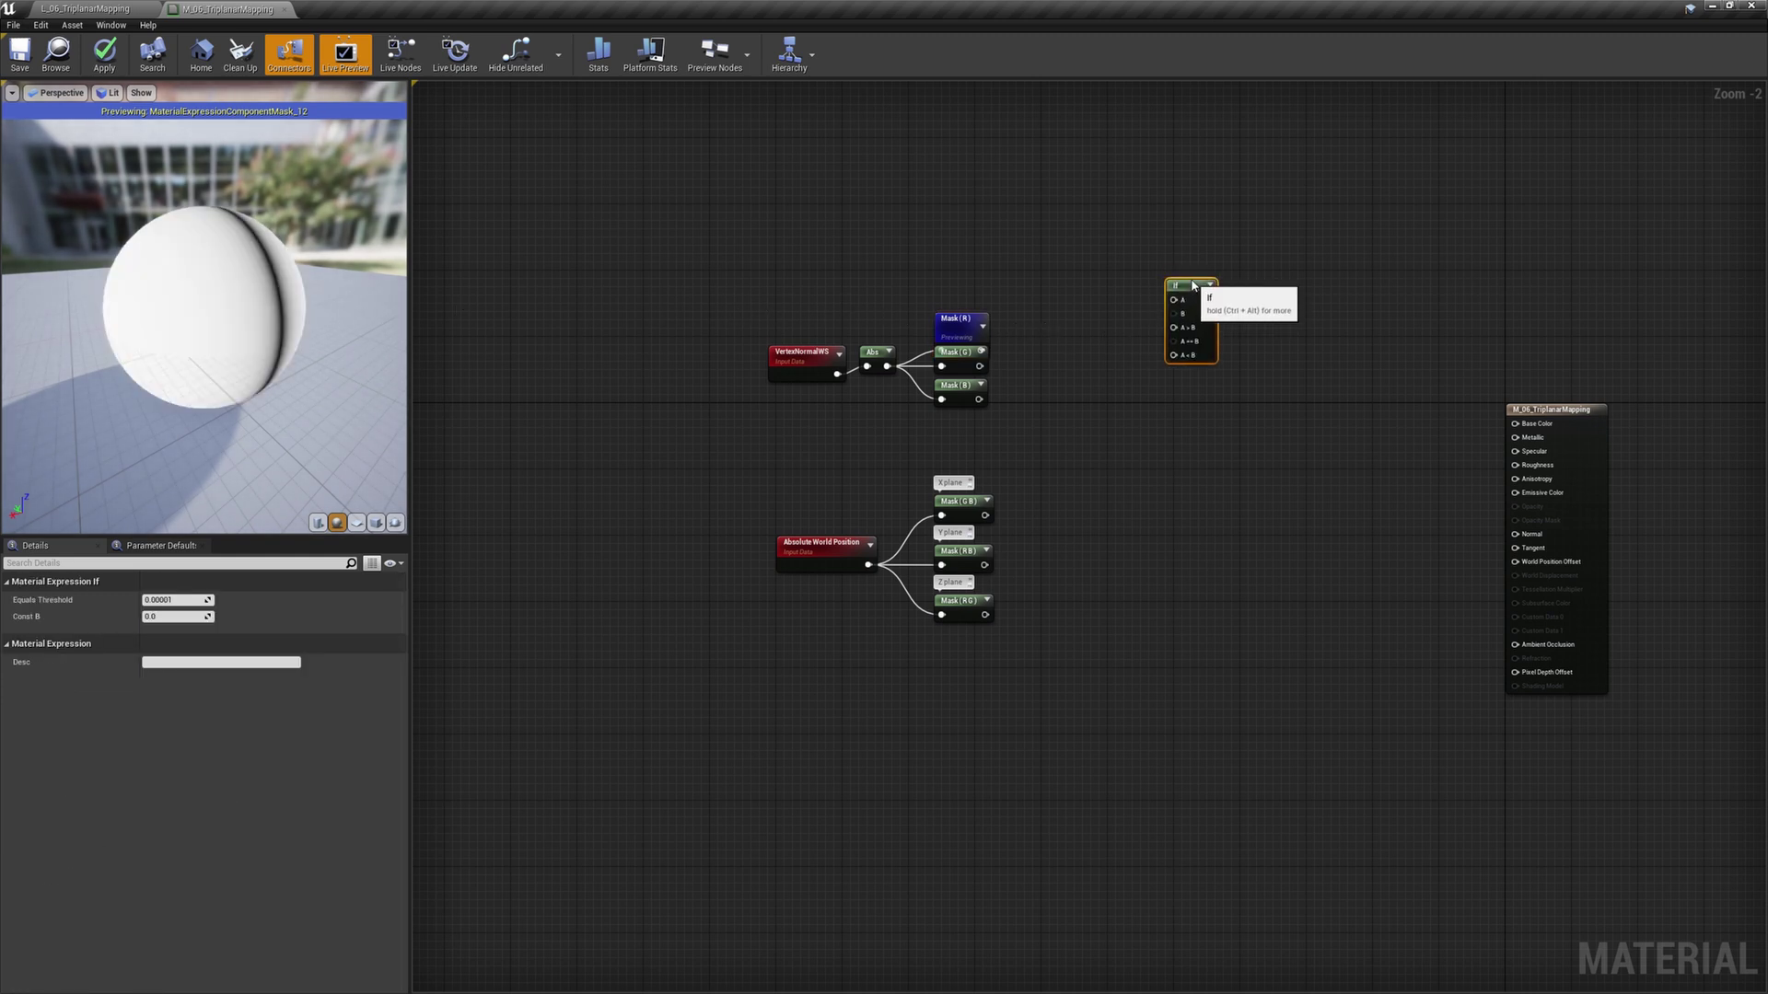
right_click(976, 330)
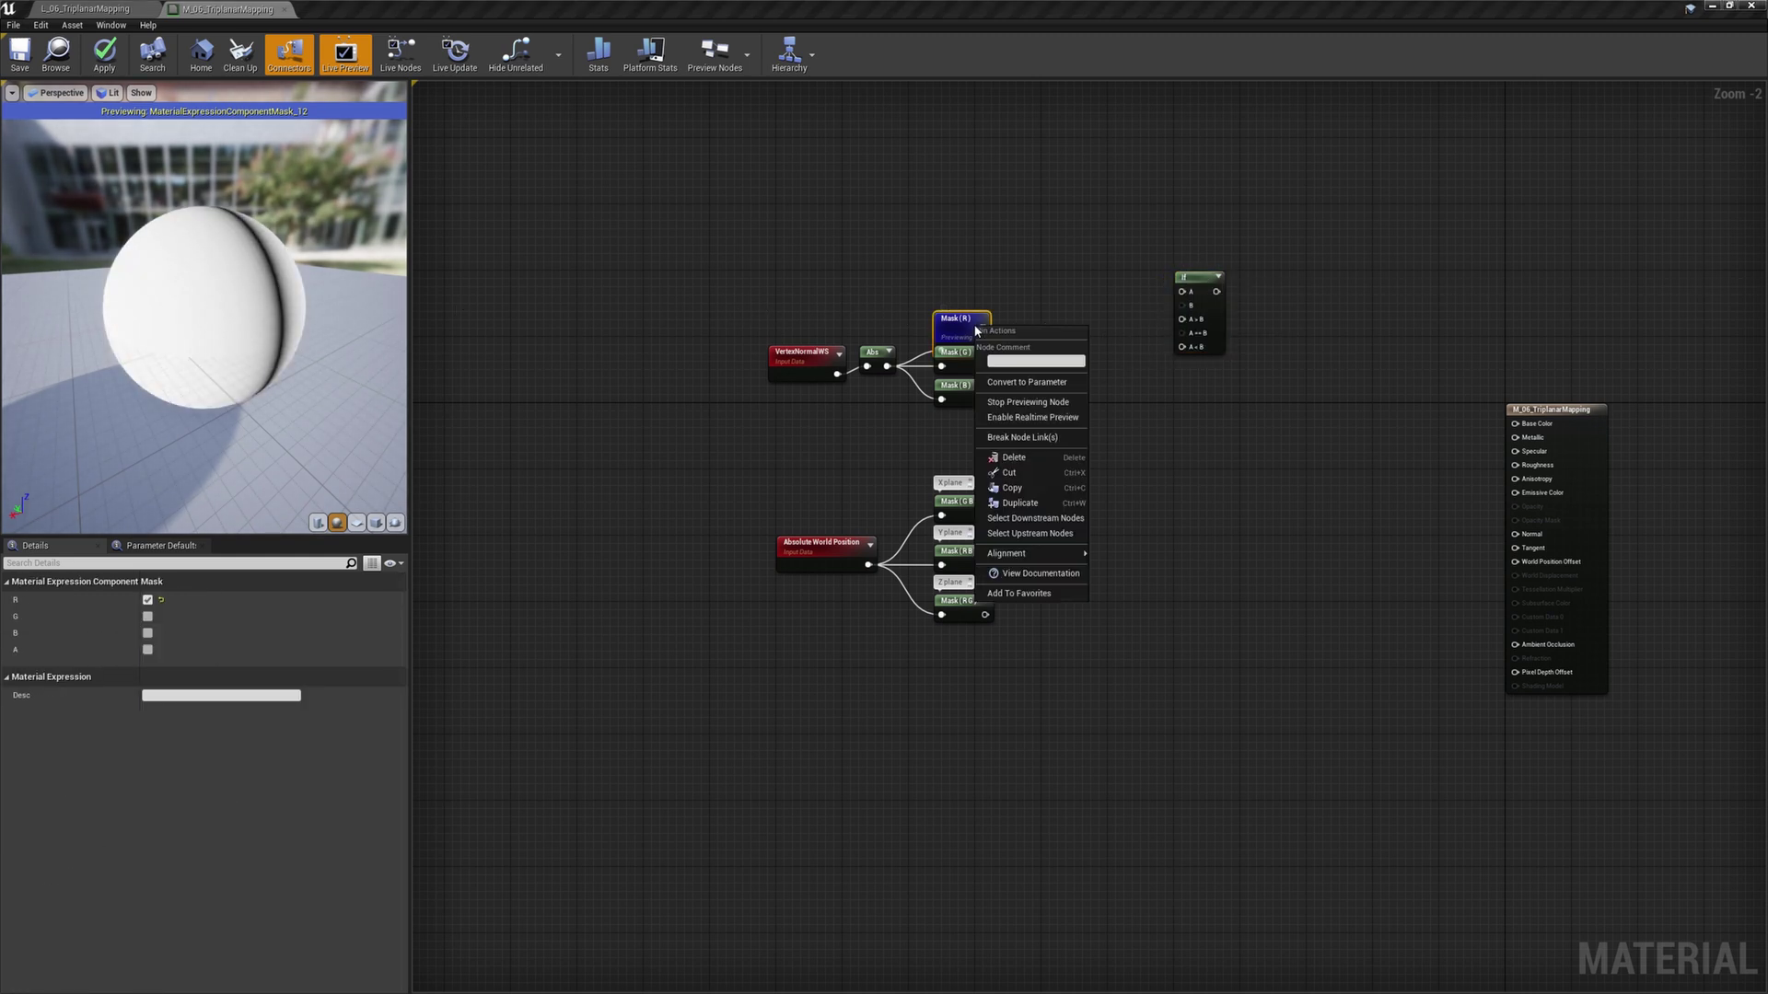
click(1002, 402)
drag(979, 332, 1181, 292)
drag(980, 368, 1182, 305)
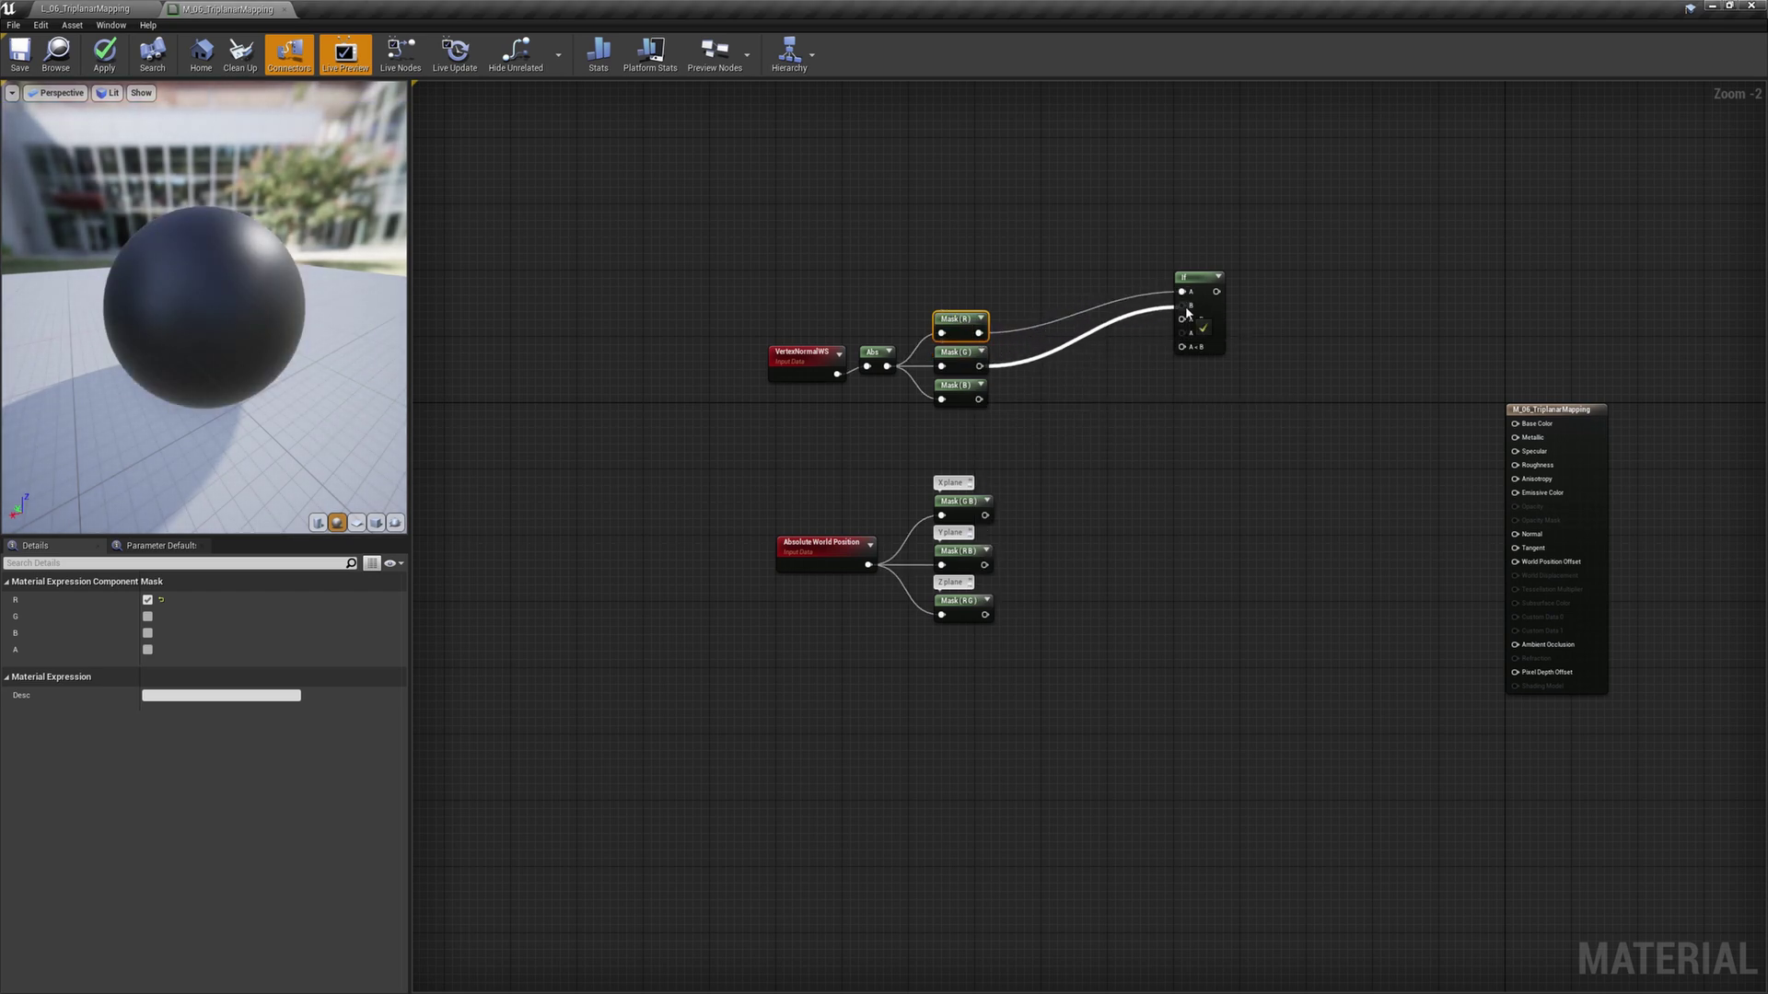
- Add a Constant3Vector beside the If node and set it to red with R at 1
click(1109, 361)
click(1168, 349)
click(209, 618)
text(1)
key(Return)
drag(1120, 357, 1114, 314)
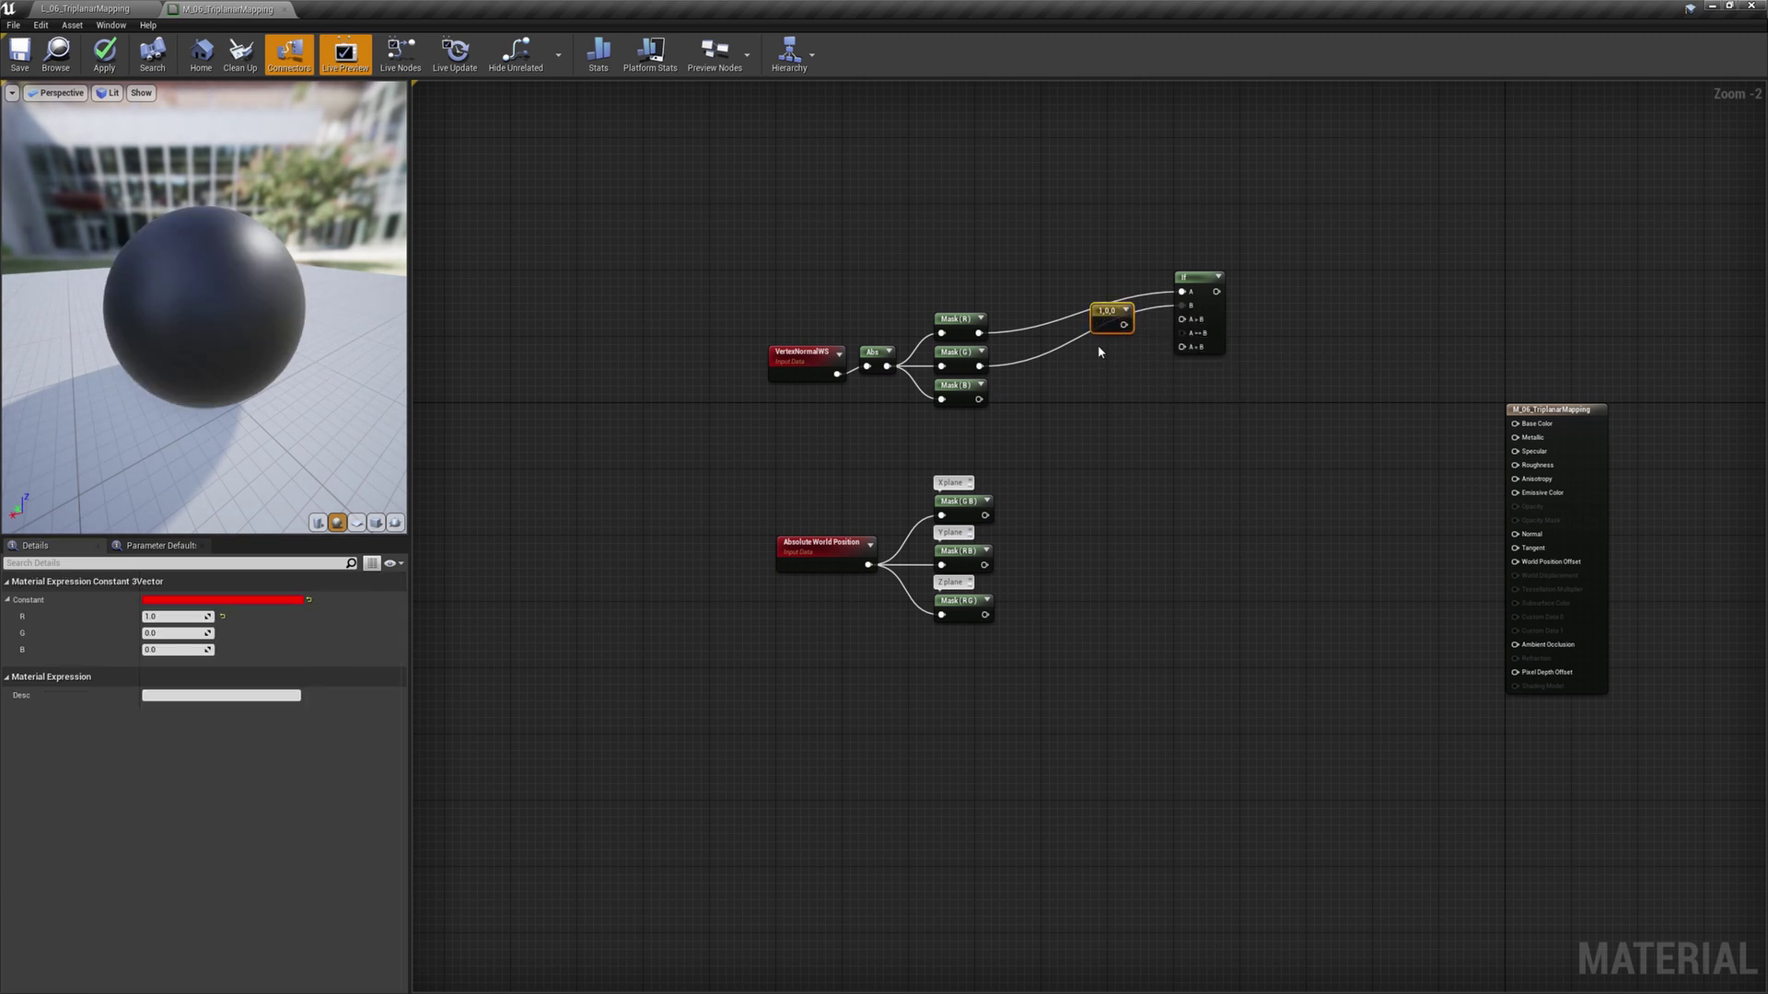
- Add a second Constant3Vector below the red one and set it to green with G at 1
click(1098, 348)
click(1125, 344)
click(164, 633)
text(1)
key(Return)
click(1118, 416)
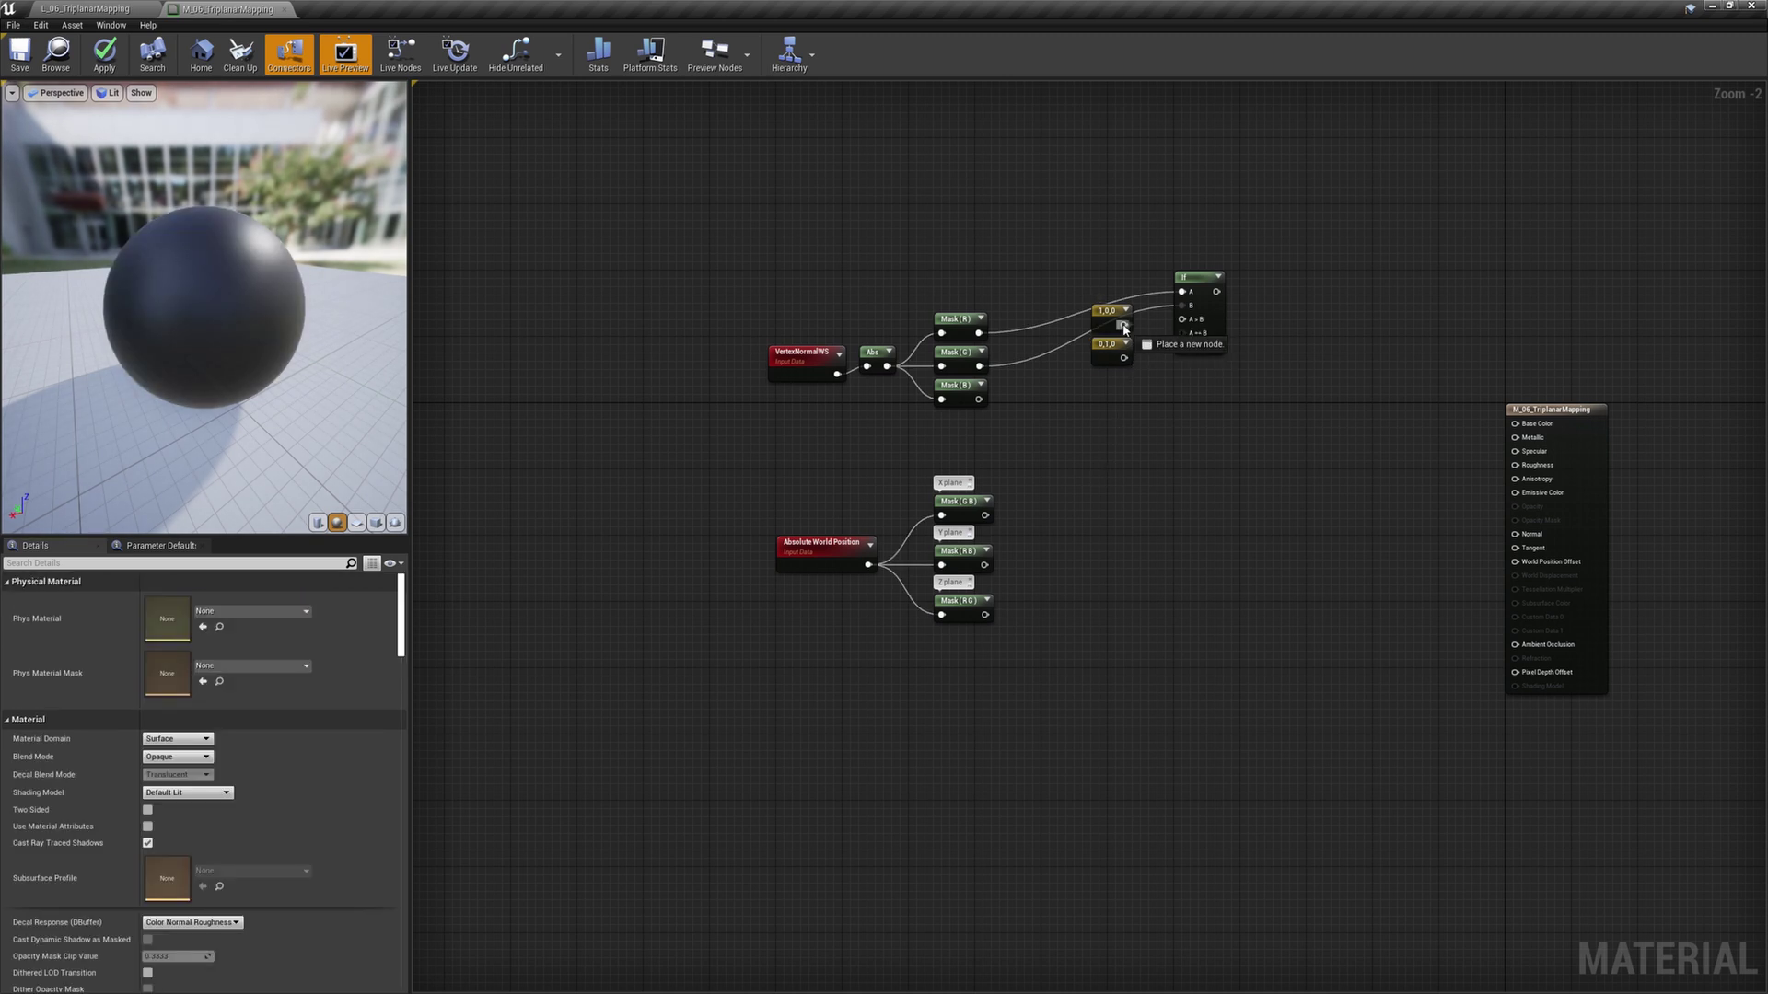
- Connect red to the If node's A > B input and green to A < B, and preview the If node on the sphere
drag(1124, 325, 1184, 347)
right_click(1201, 283)
click(1238, 338)
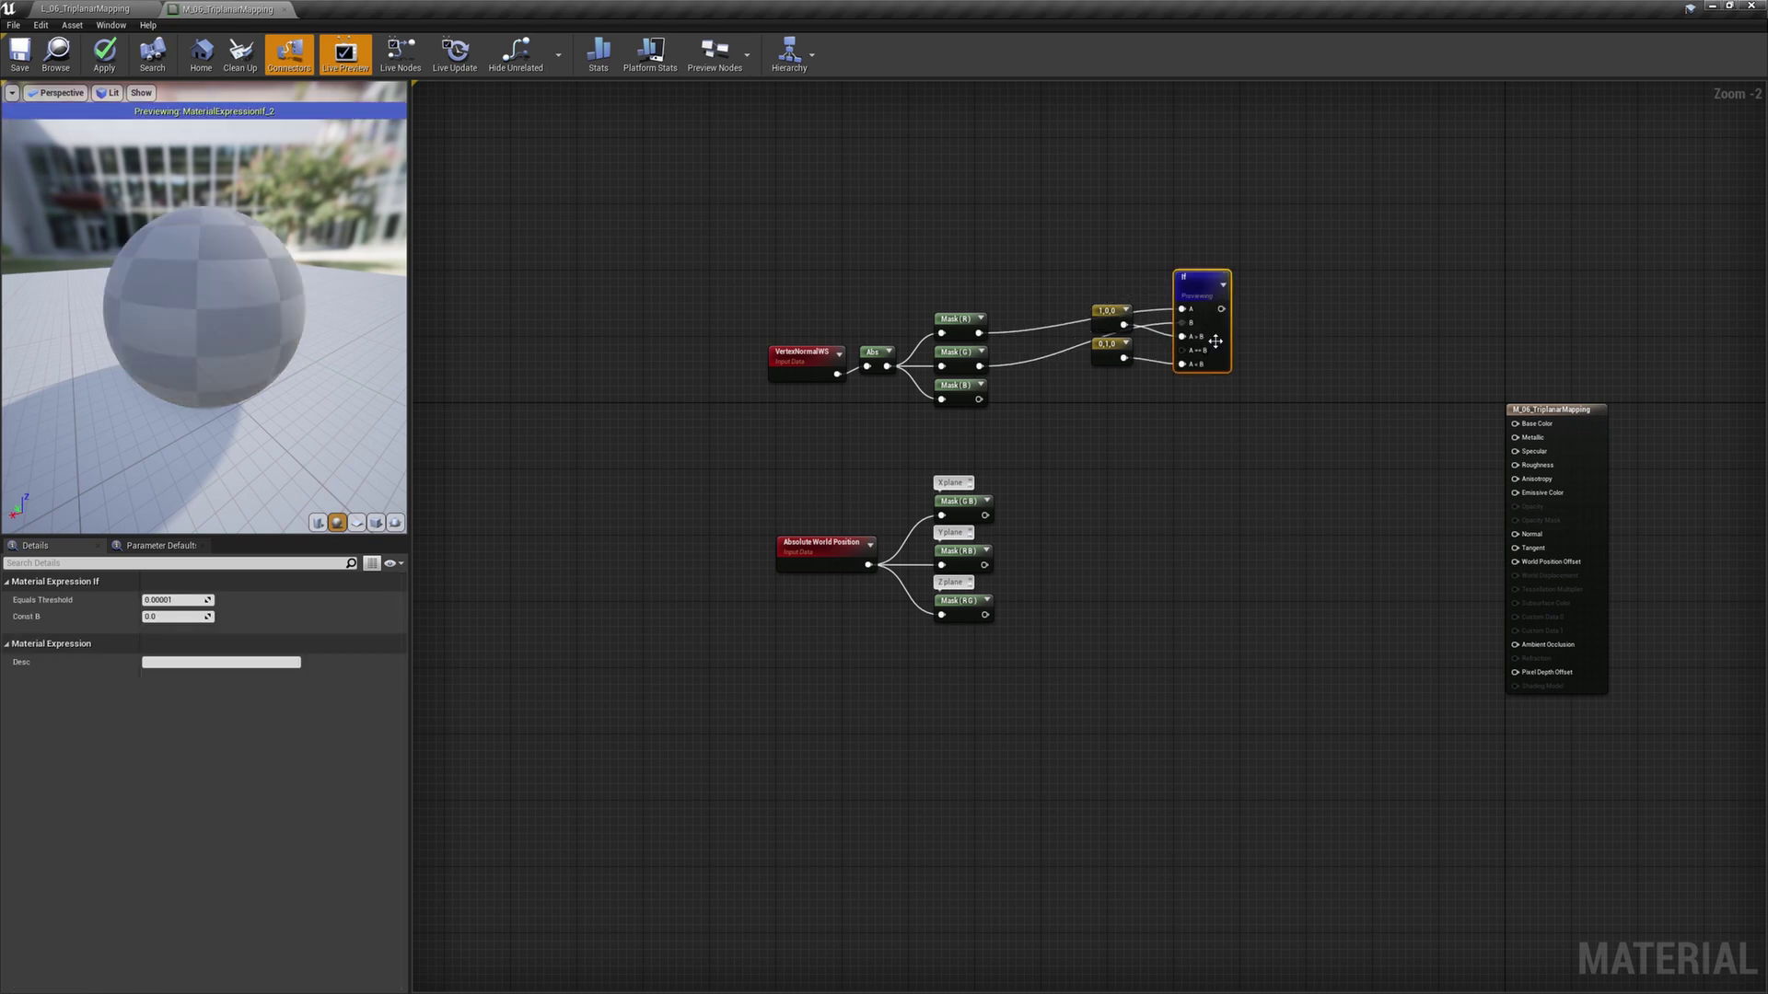
drag(255, 228, 100, 245)
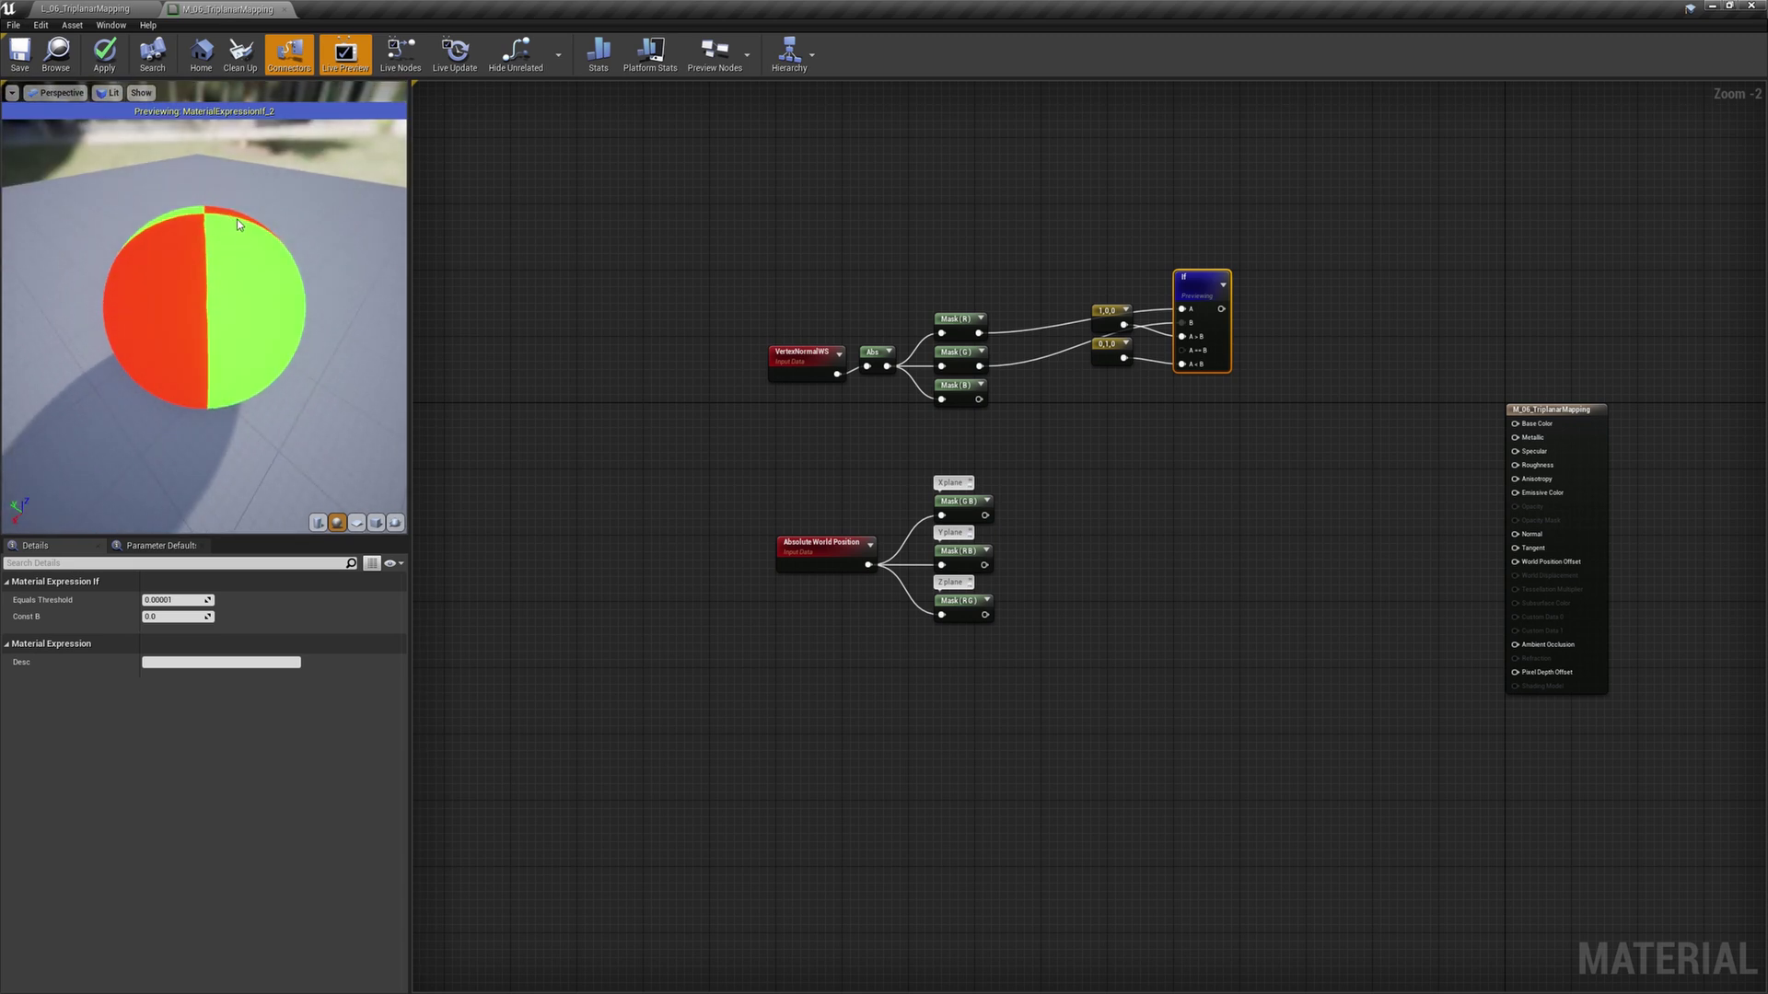
- Add a second If node below the first and connect the first If's output to its A > B input
click(1175, 394)
key(i)
click(1186, 396)
drag(1210, 402, 1204, 393)
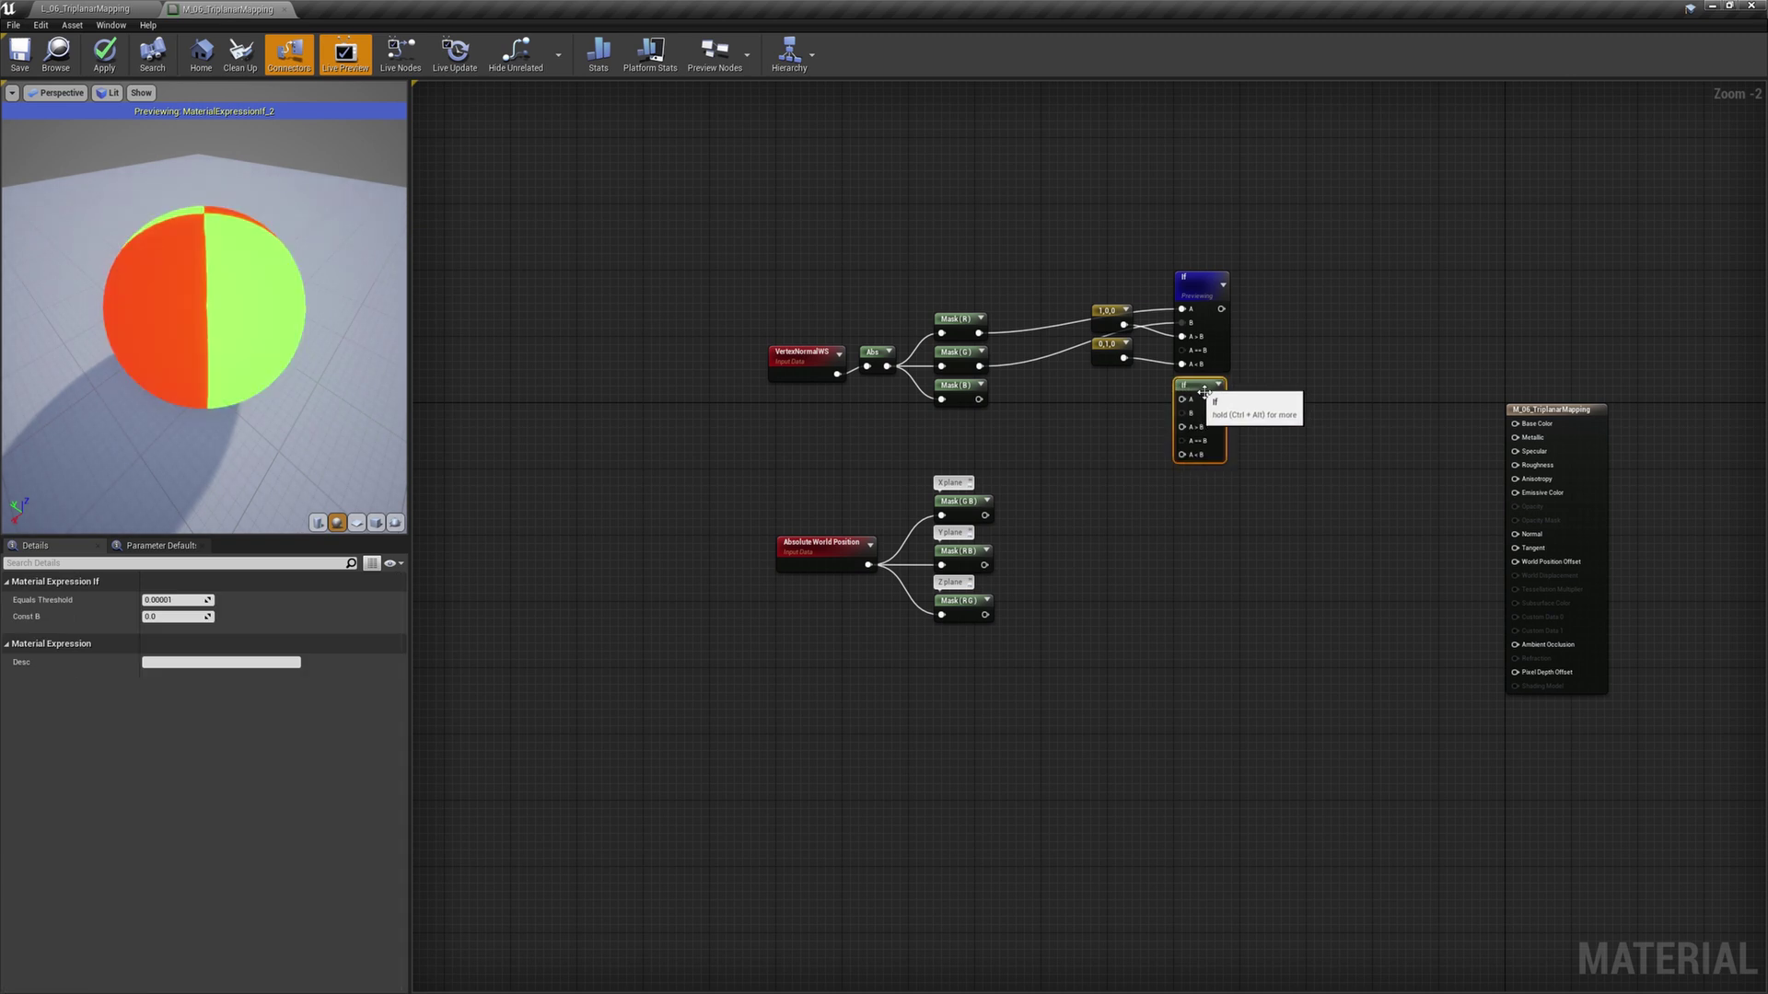
drag(1220, 312, 1183, 428)
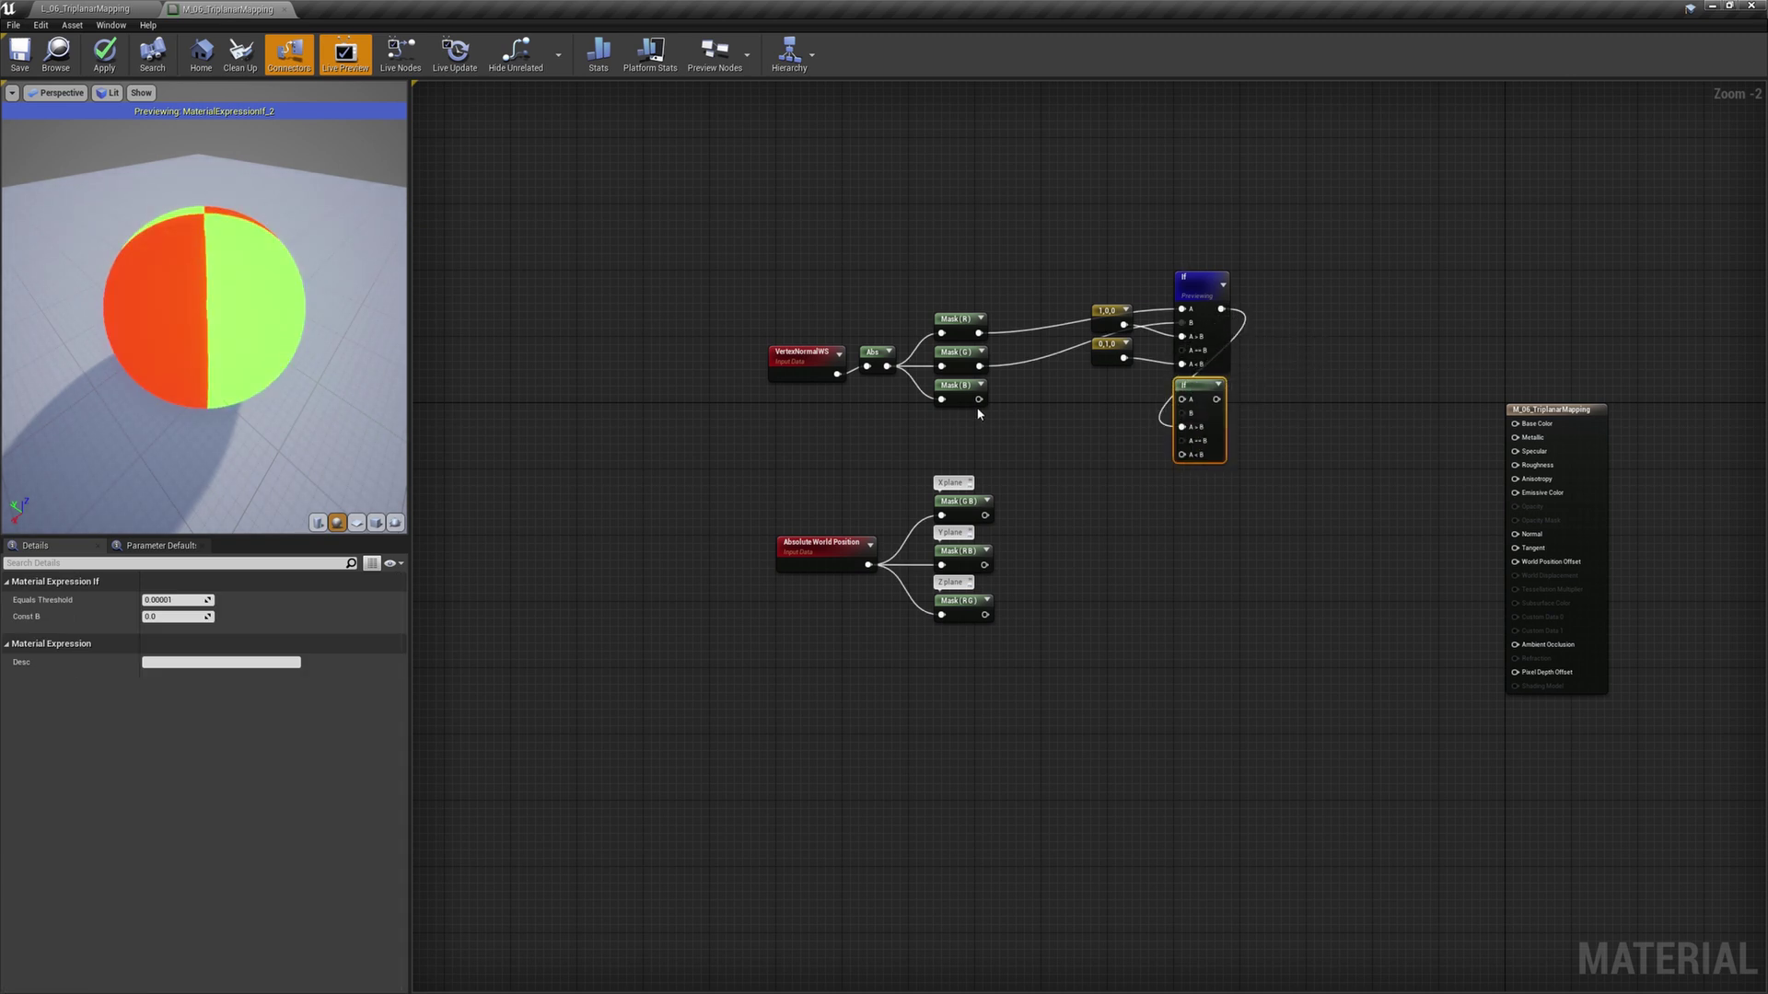
- Connect Mask (B) to the second If node's B input and add a third Constant3Vector set to blue with B at 1
drag(978, 399, 1108, 379)
key(3)
click(1107, 386)
click(1167, 385)
click(175, 650)
text(1)
click(1096, 433)
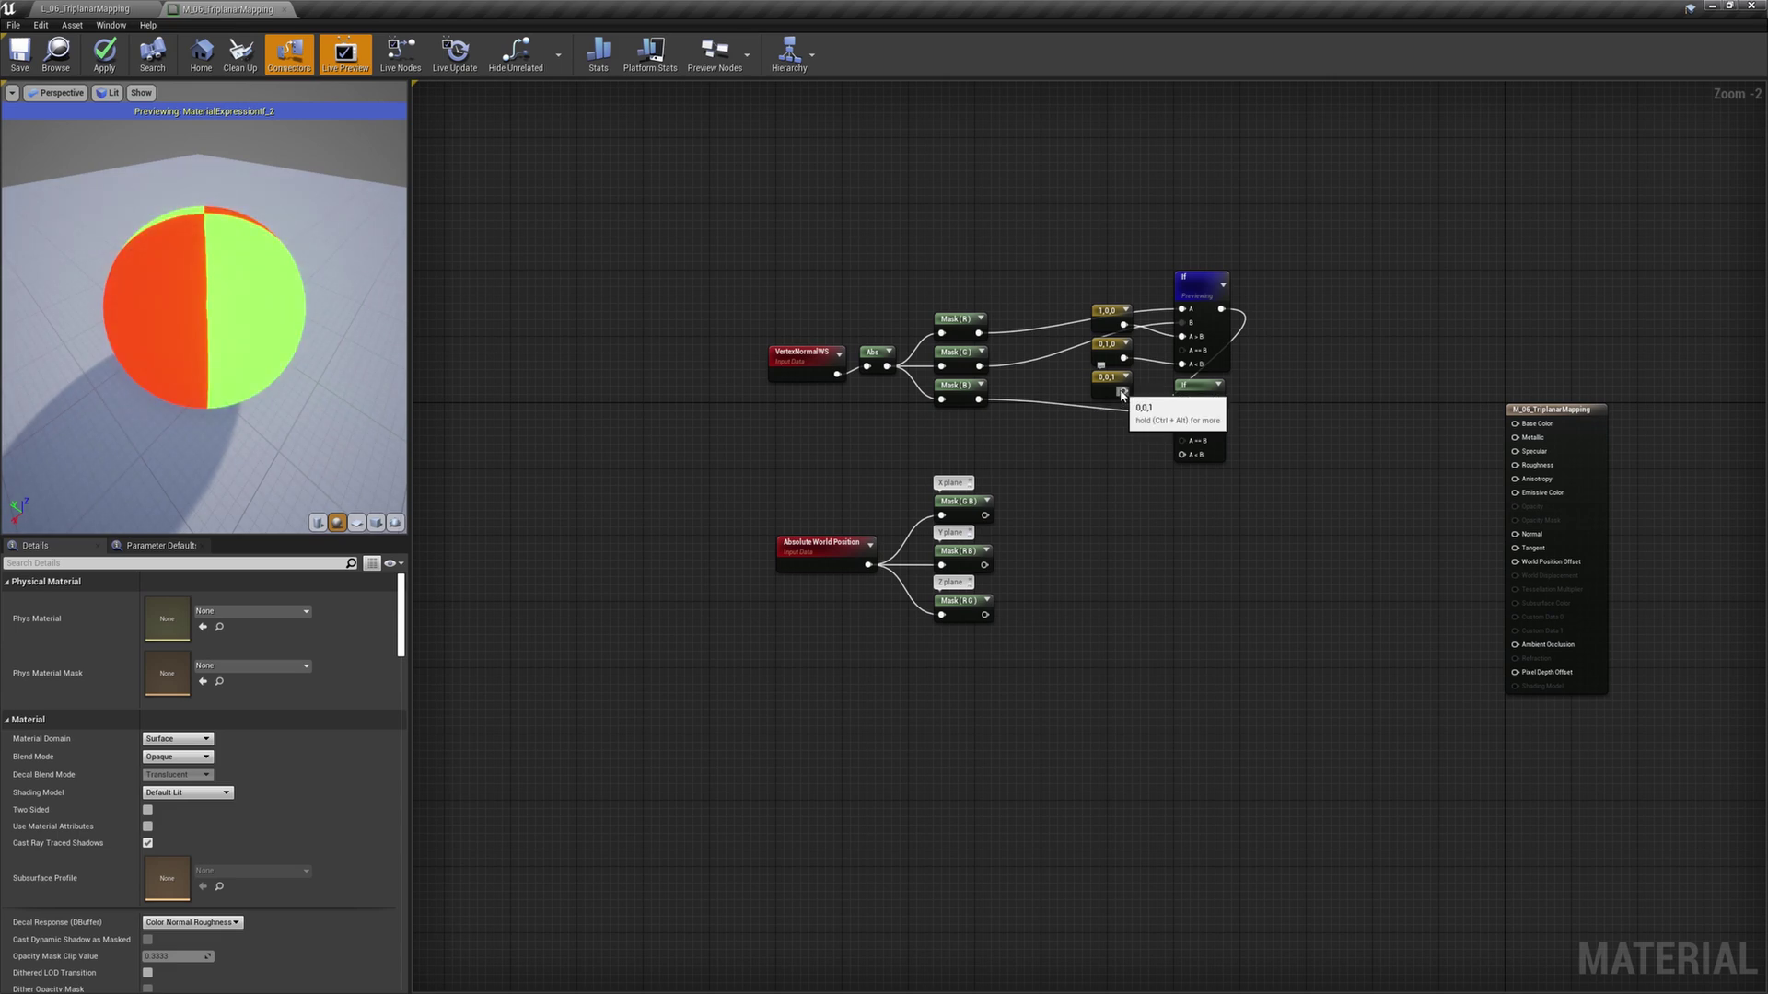
- Connect blue to the second If's A < B input and feed its A input with a Max node combining Mask (R) and Mask (G)
drag(1122, 394, 1182, 399)
drag(1186, 462, 1184, 456)
right_click(1011, 357)
text(x)
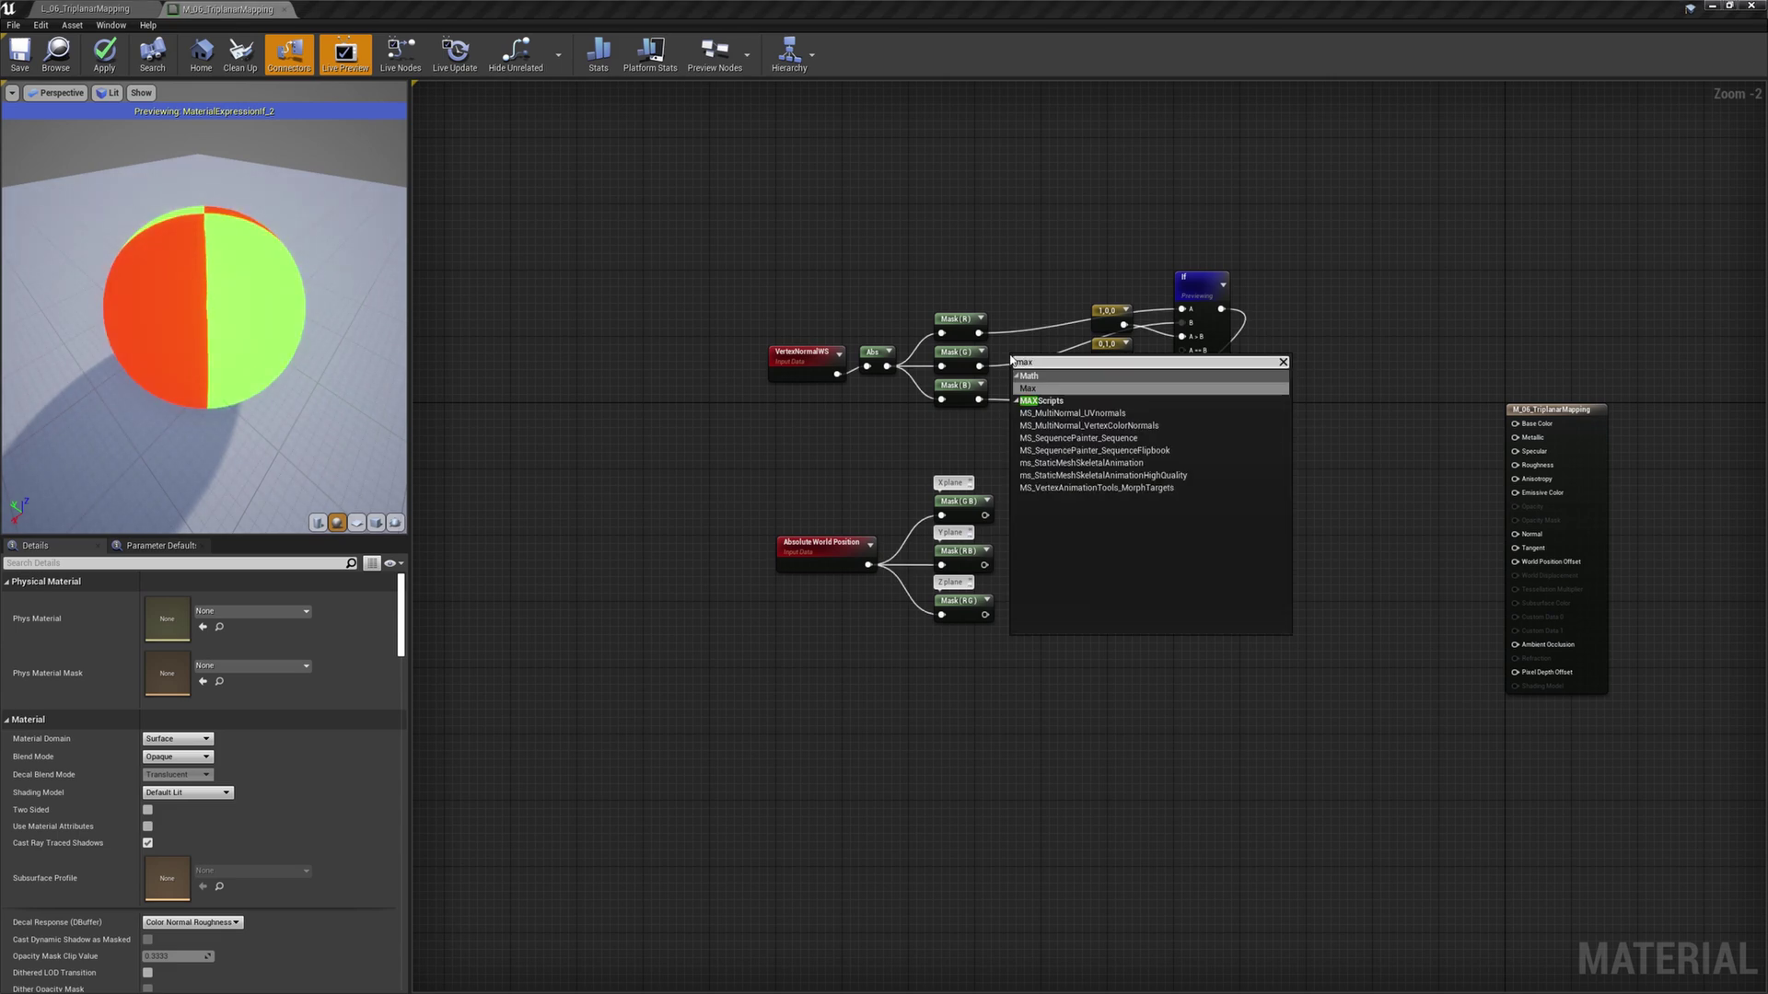
key(Return)
drag(977, 334, 1185, 400)
- Preview the second If node and examine the red, green and blue regions around the sphere
right_click(1202, 409)
click(1226, 449)
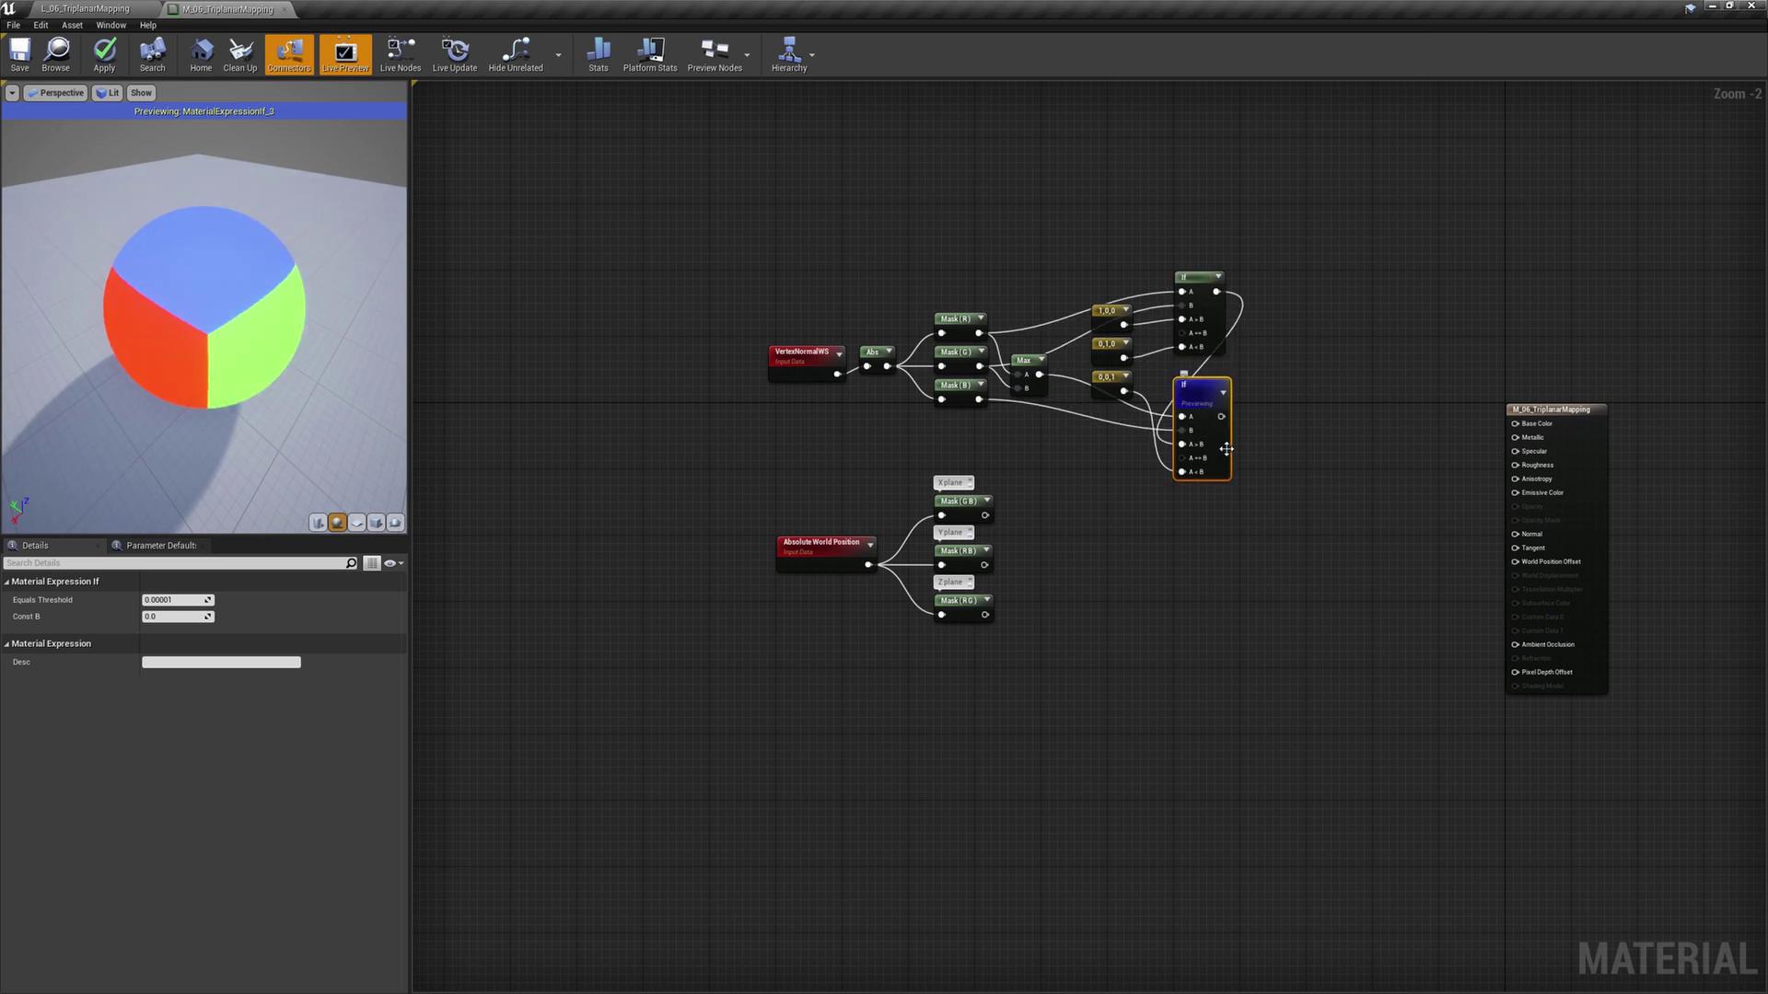
drag(324, 338, 249, 368)
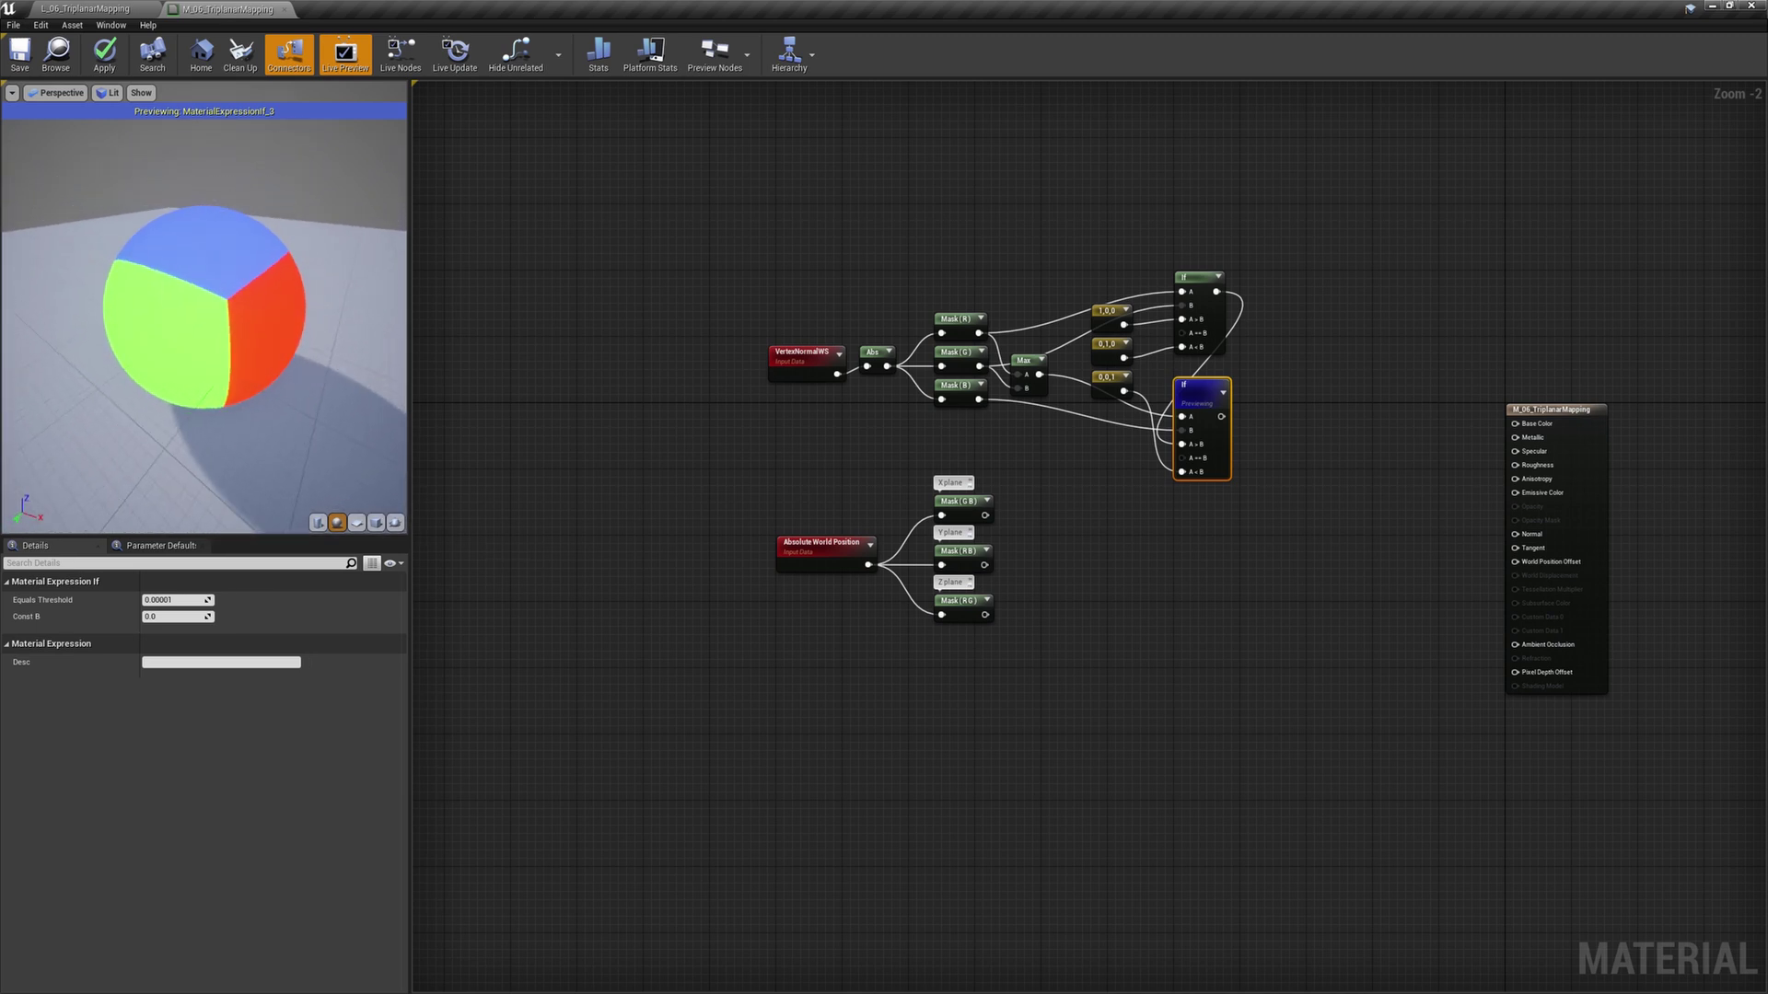
drag(101, 433, 327, 424)
drag(230, 368, 170, 318)
scroll(217, 350, down, 3)
drag(166, 461, 184, 455)
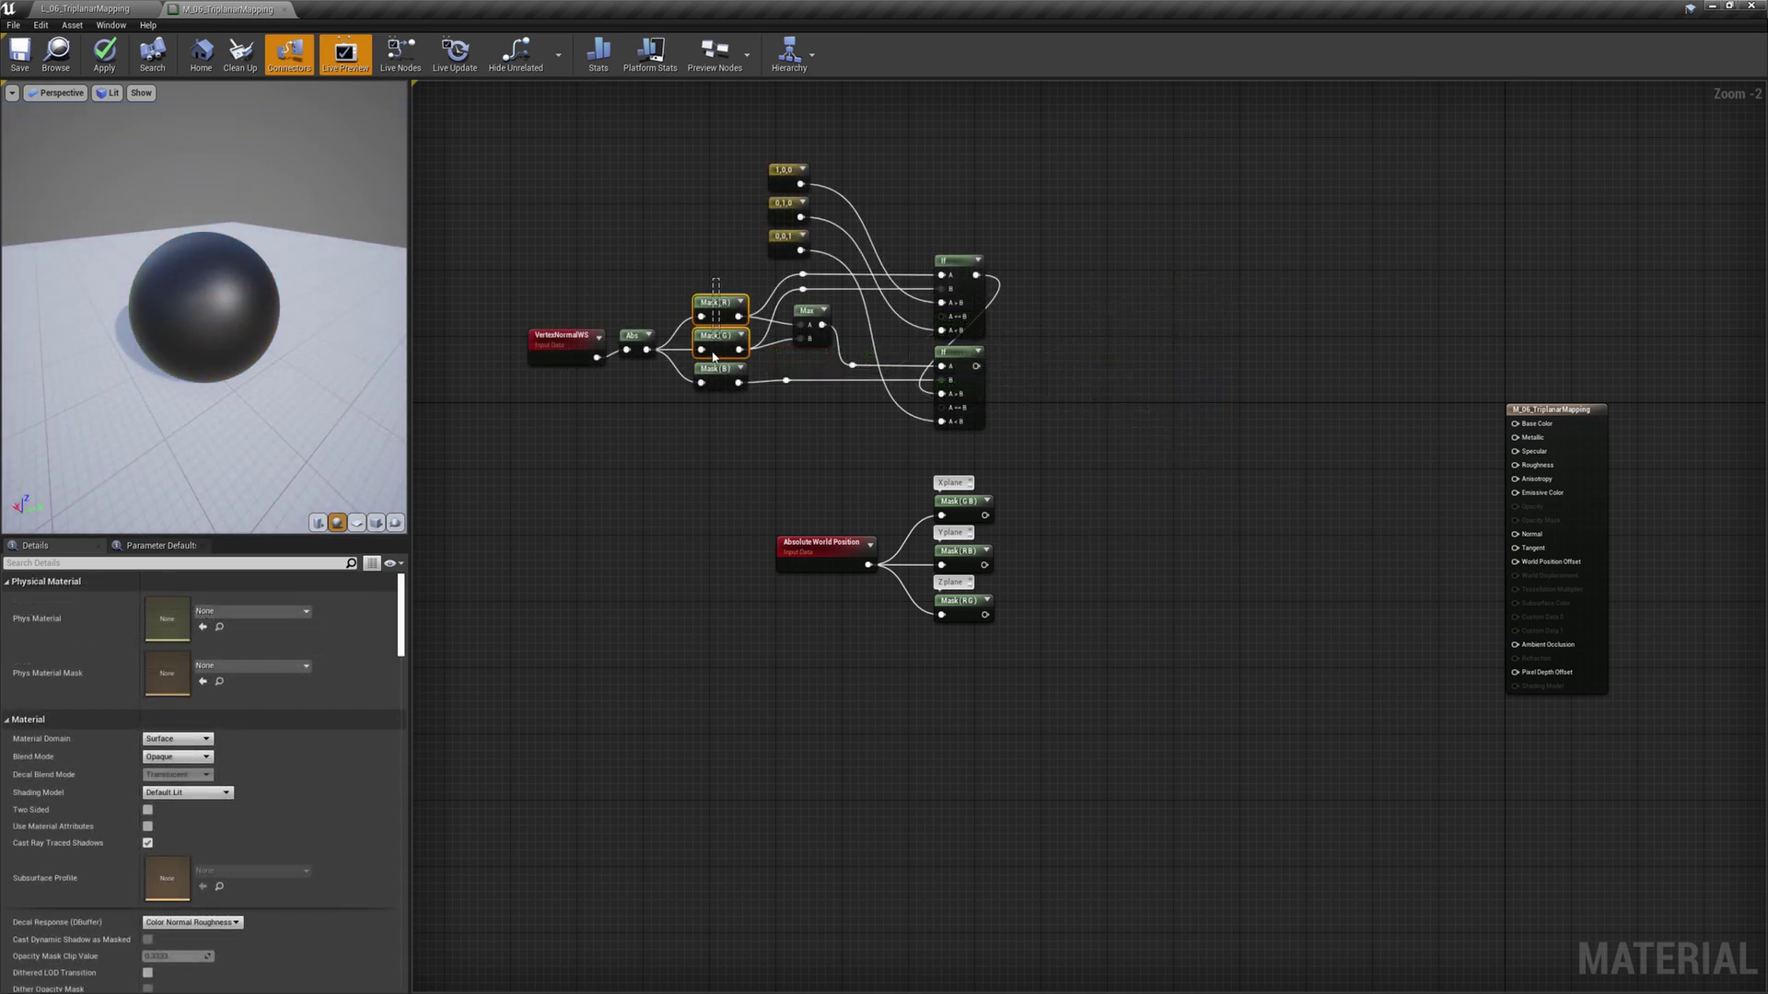
- Duplicate the Mask (R), Mask (G) and Mask (B) nodes after the second If and connect its output to all three copies
drag(715, 357, 717, 389)
key(ctrl+c)
key(ctrl+v)
drag(976, 365, 1057, 325)
drag(976, 365, 1065, 388)
- Preview the new R, G and B masks one by one and examine the sphere side each one isolates
right_click(1070, 324)
click(1074, 290)
right_click(1070, 325)
click(1111, 398)
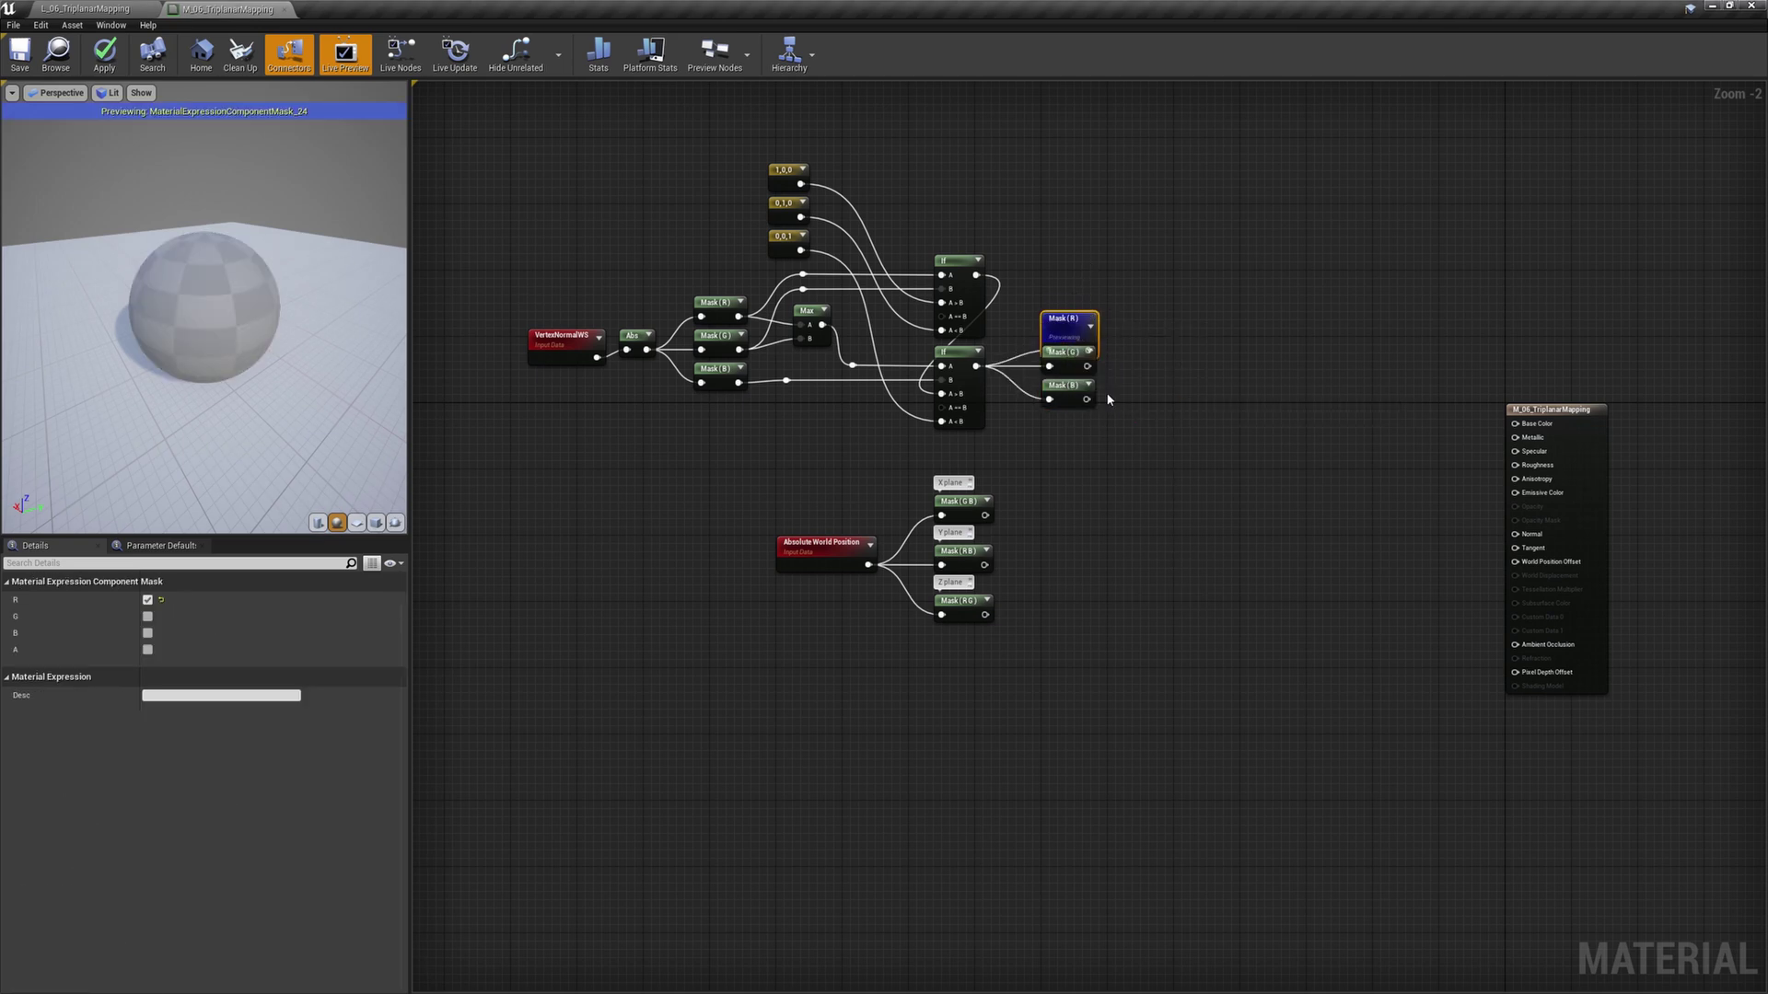
mouse_move(195, 398)
mouse_down()
mouse_move(239, 397)
mouse_move(184, 403)
mouse_up()
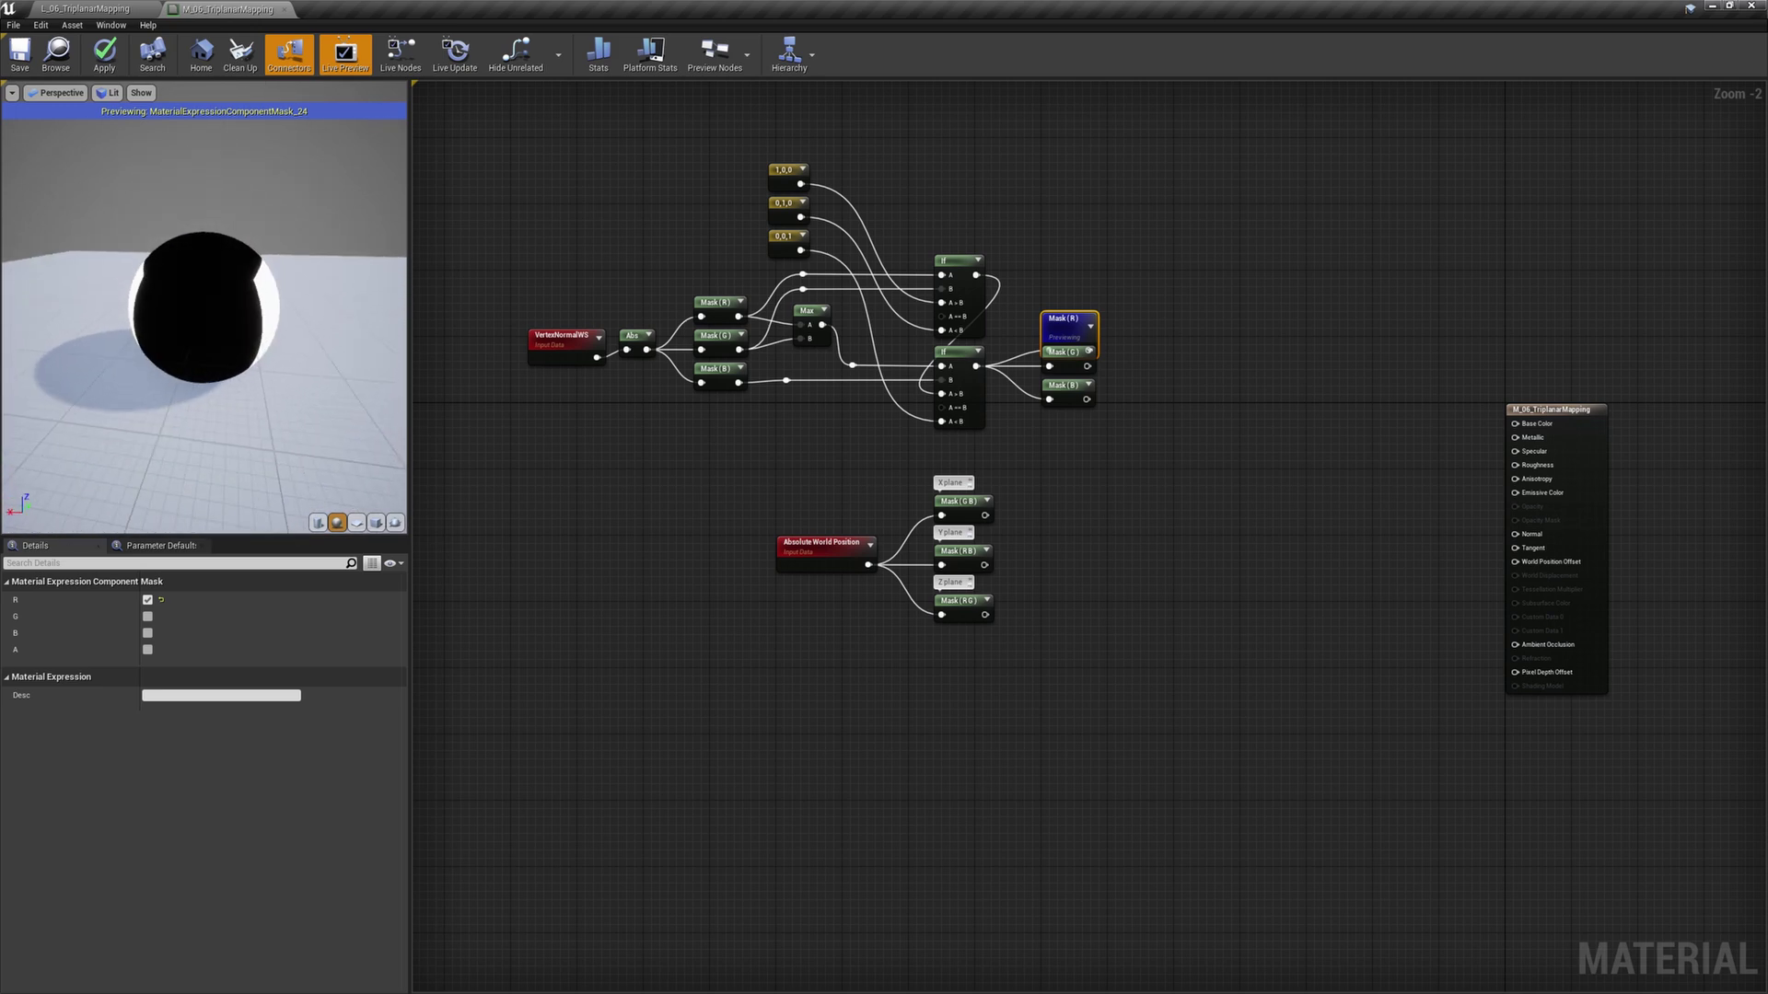
right_click(1076, 363)
click(1109, 439)
drag(348, 370, 258, 309)
right_click(1070, 402)
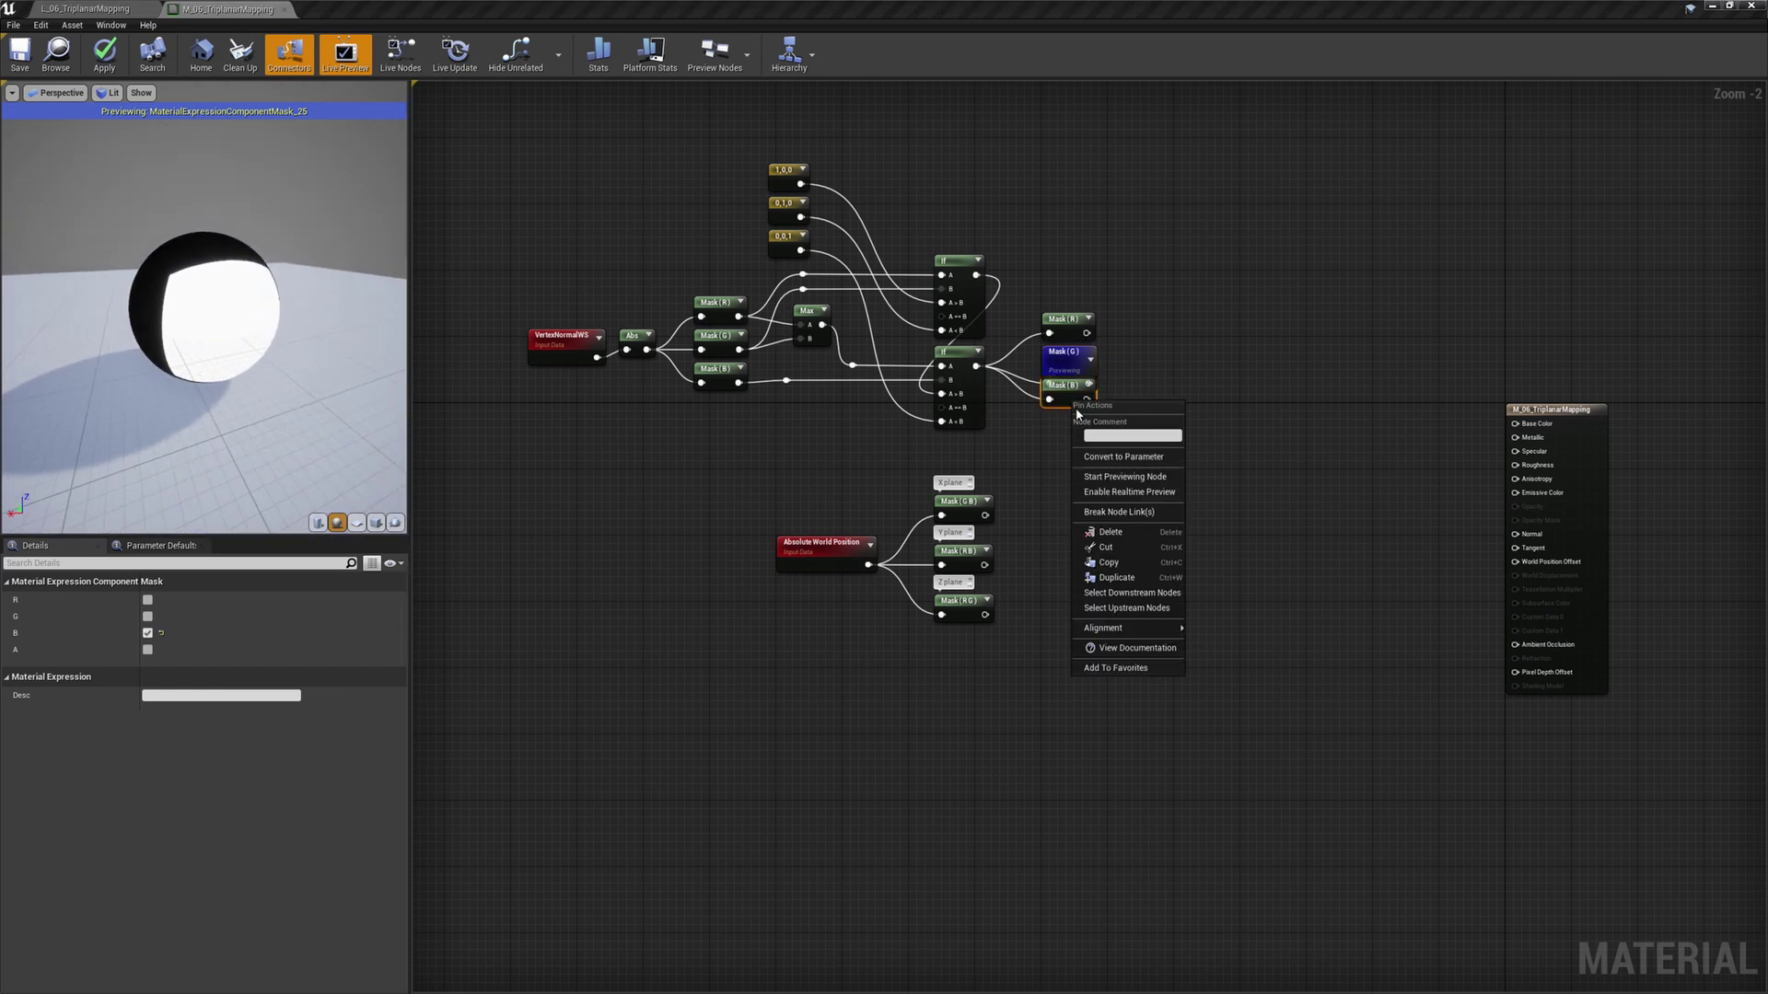
click(1106, 478)
mouse_move(276, 414)
mouse_down()
mouse_move(272, 203)
mouse_move(258, 286)
mouse_move(276, 410)
mouse_up()
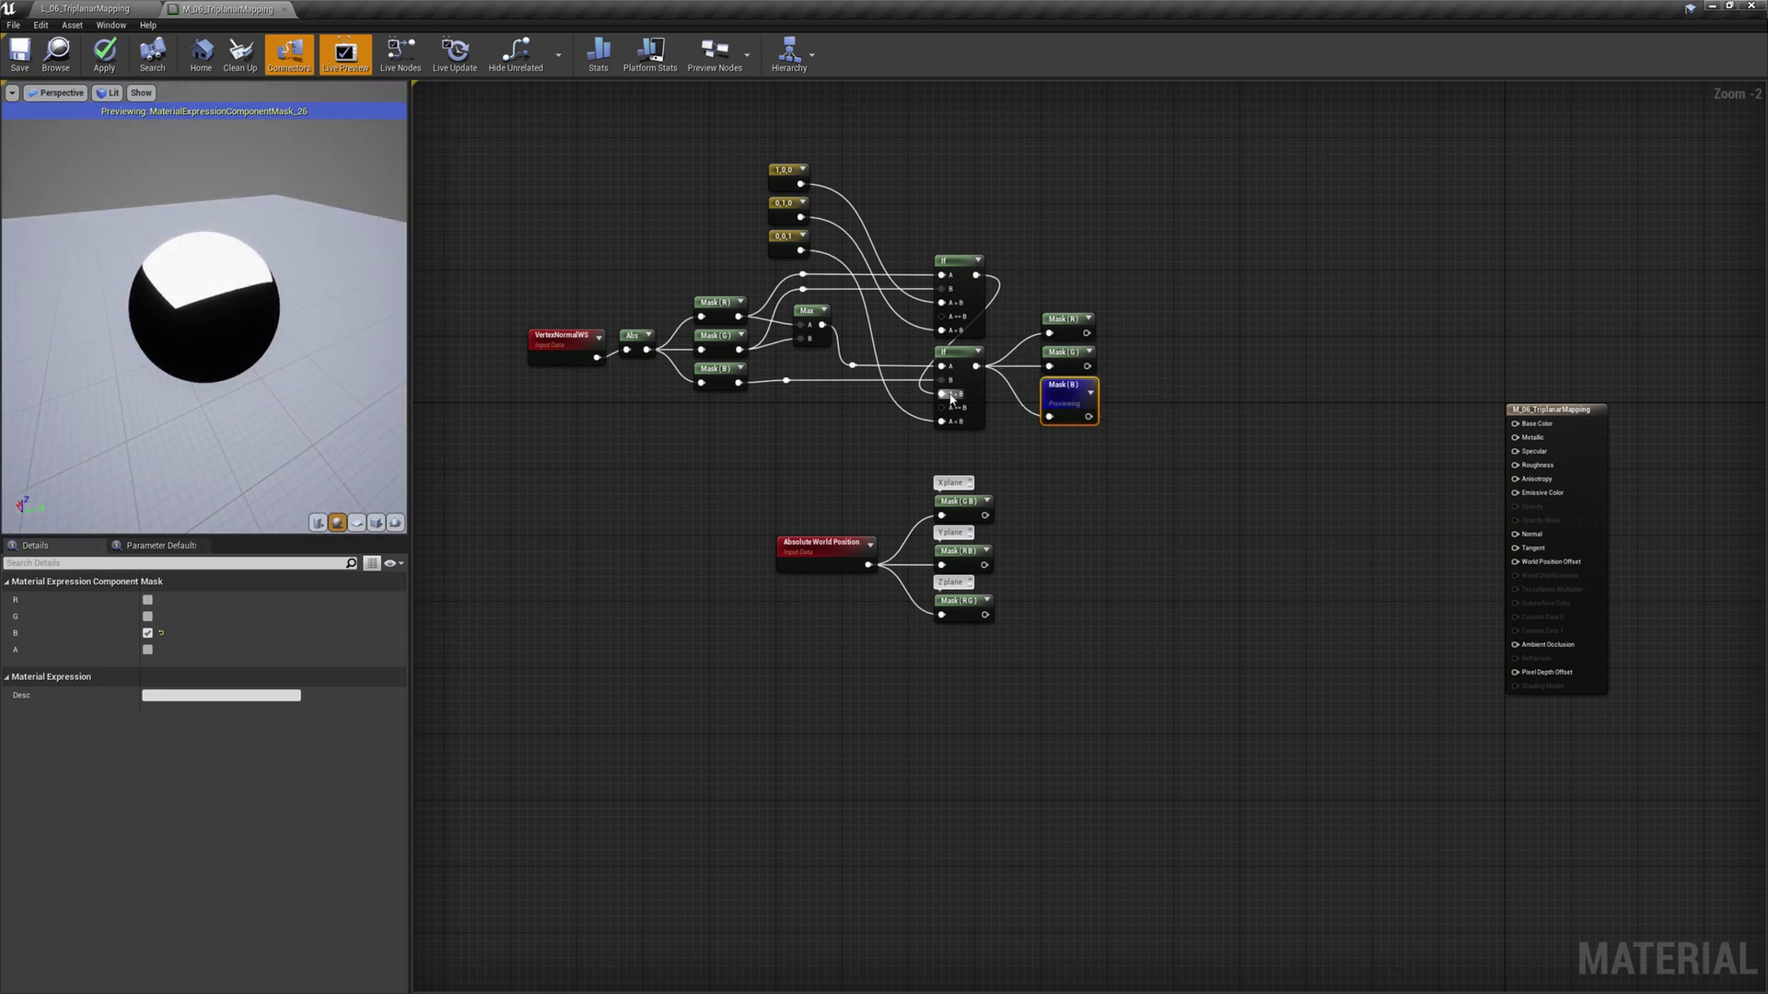
- Shift the mask network above the plane masks and multiply R by the X plane, G by the Y plane and B by the Z plane
drag(1009, 367, 520, 166)
drag(1076, 395, 966, 426)
click(1059, 381)
click(1095, 380)
drag(979, 365, 1101, 397)
mouse_move(986, 516)
mouse_down()
mouse_move(1109, 433)
mouse_move(1098, 411)
mouse_move(1113, 431)
mouse_up()
click(1087, 473)
drag(979, 399, 985, 565)
click(1087, 516)
drag(981, 451, 986, 615)
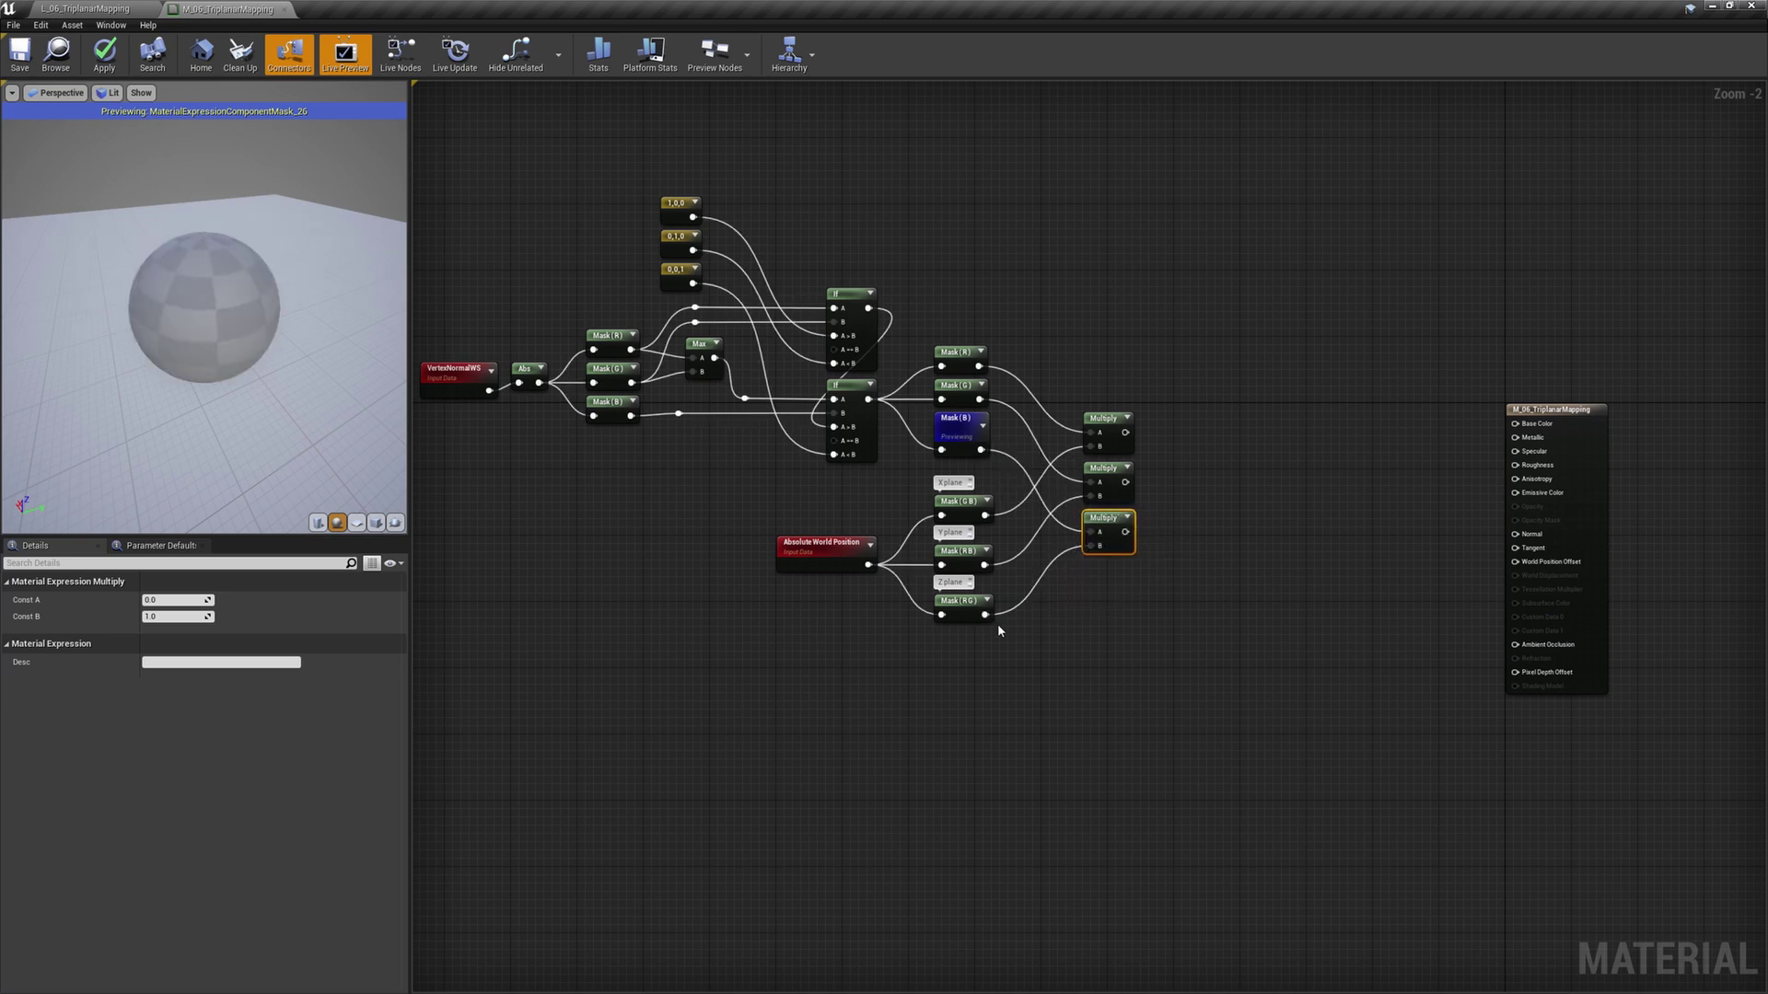
- Sum the three Multiply outputs with two chained Add nodes
click(1164, 442)
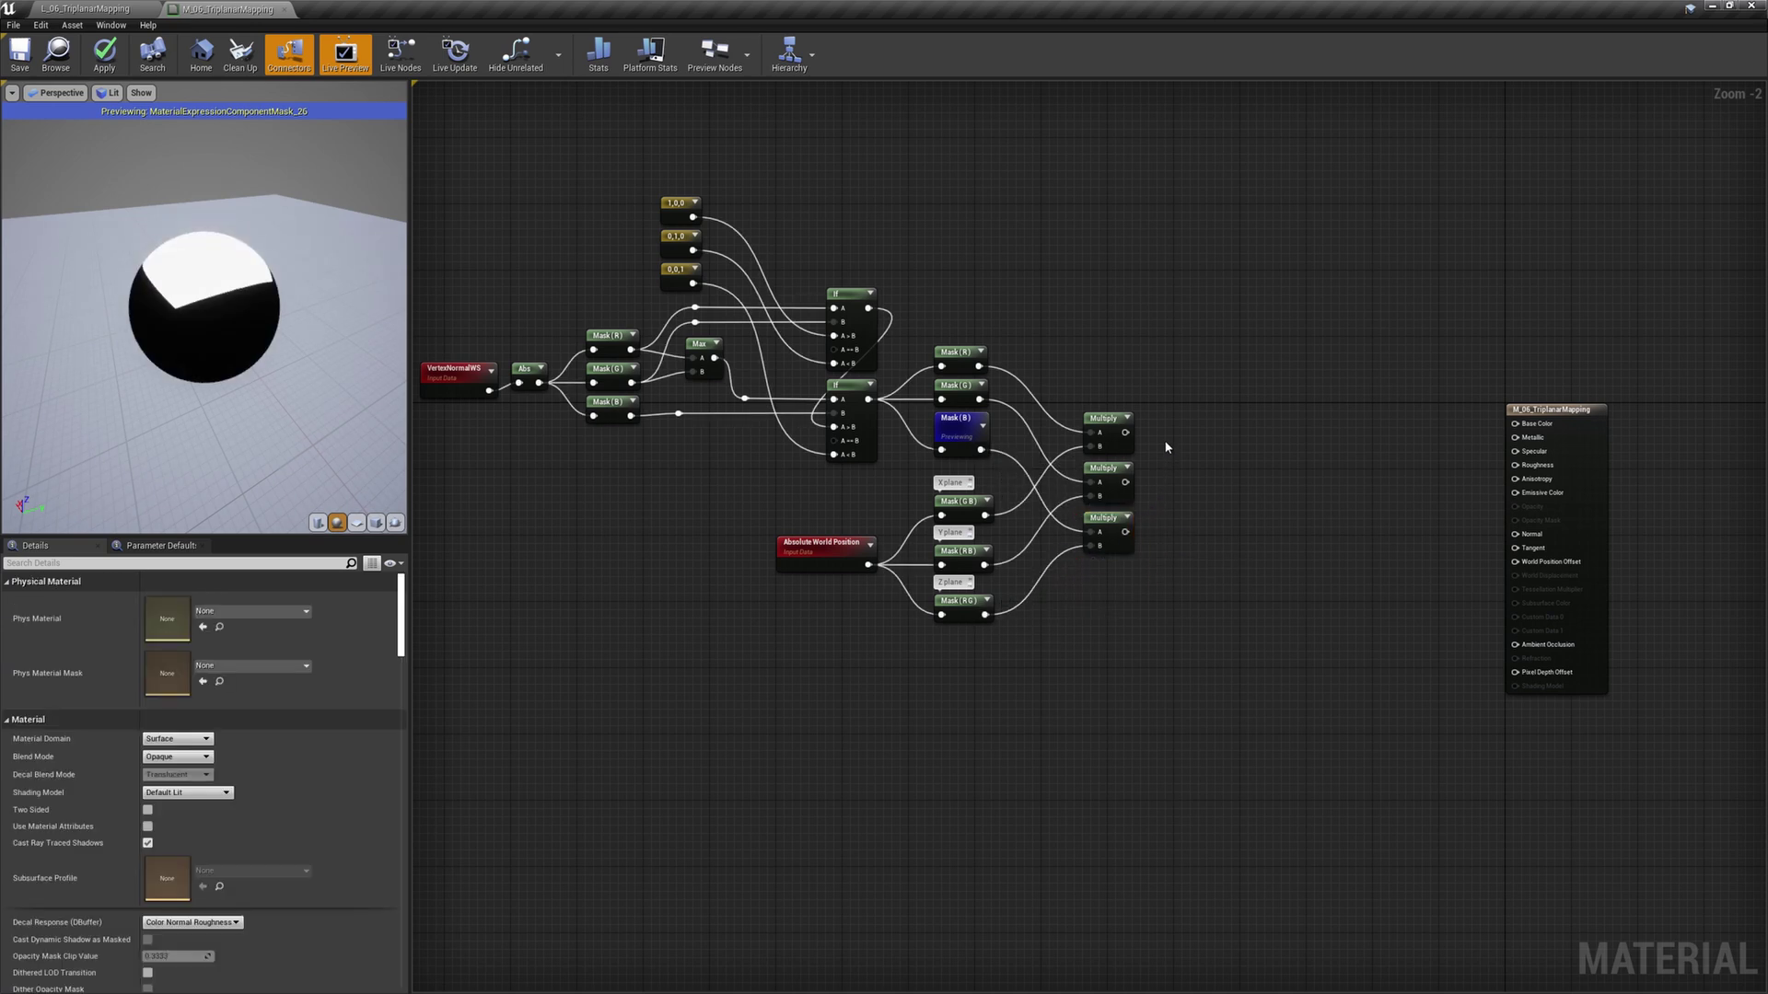
drag(1125, 432, 1175, 459)
drag(1125, 481, 1174, 471)
click(1169, 500)
drag(1125, 531, 1187, 457)
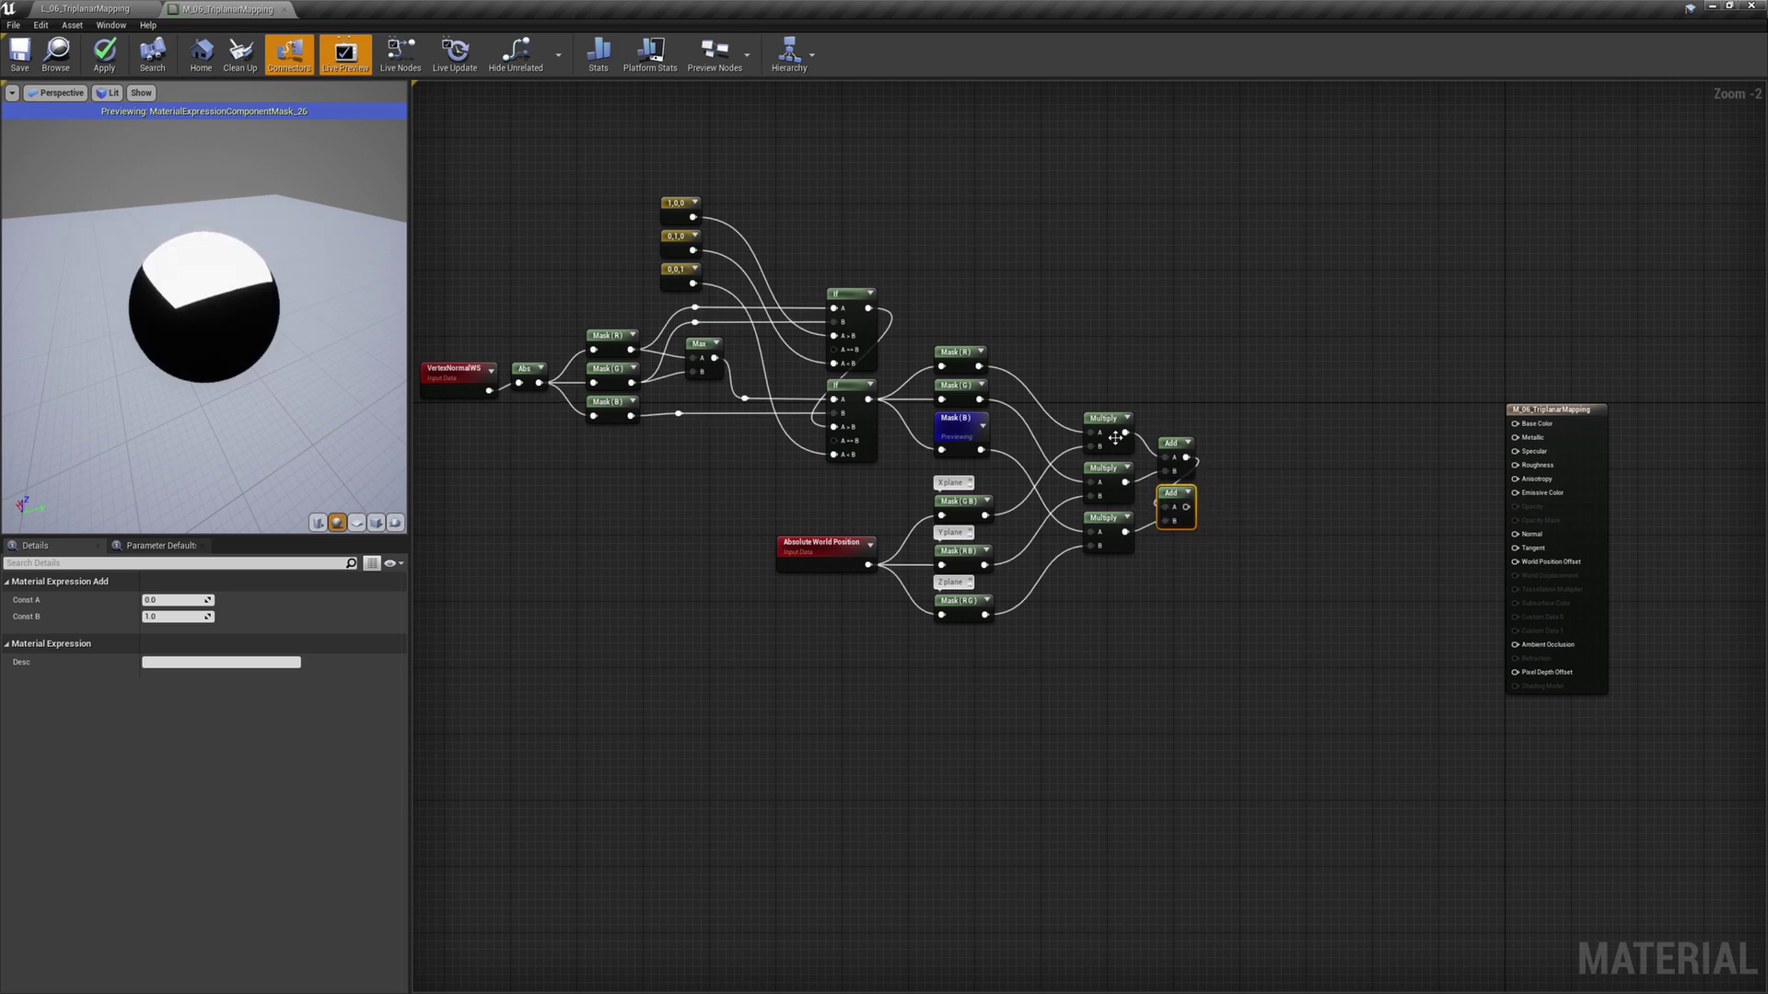
- Preview the final Add node and examine the combined projection coordinates on the sphere
right_click(1112, 428)
click(1187, 421)
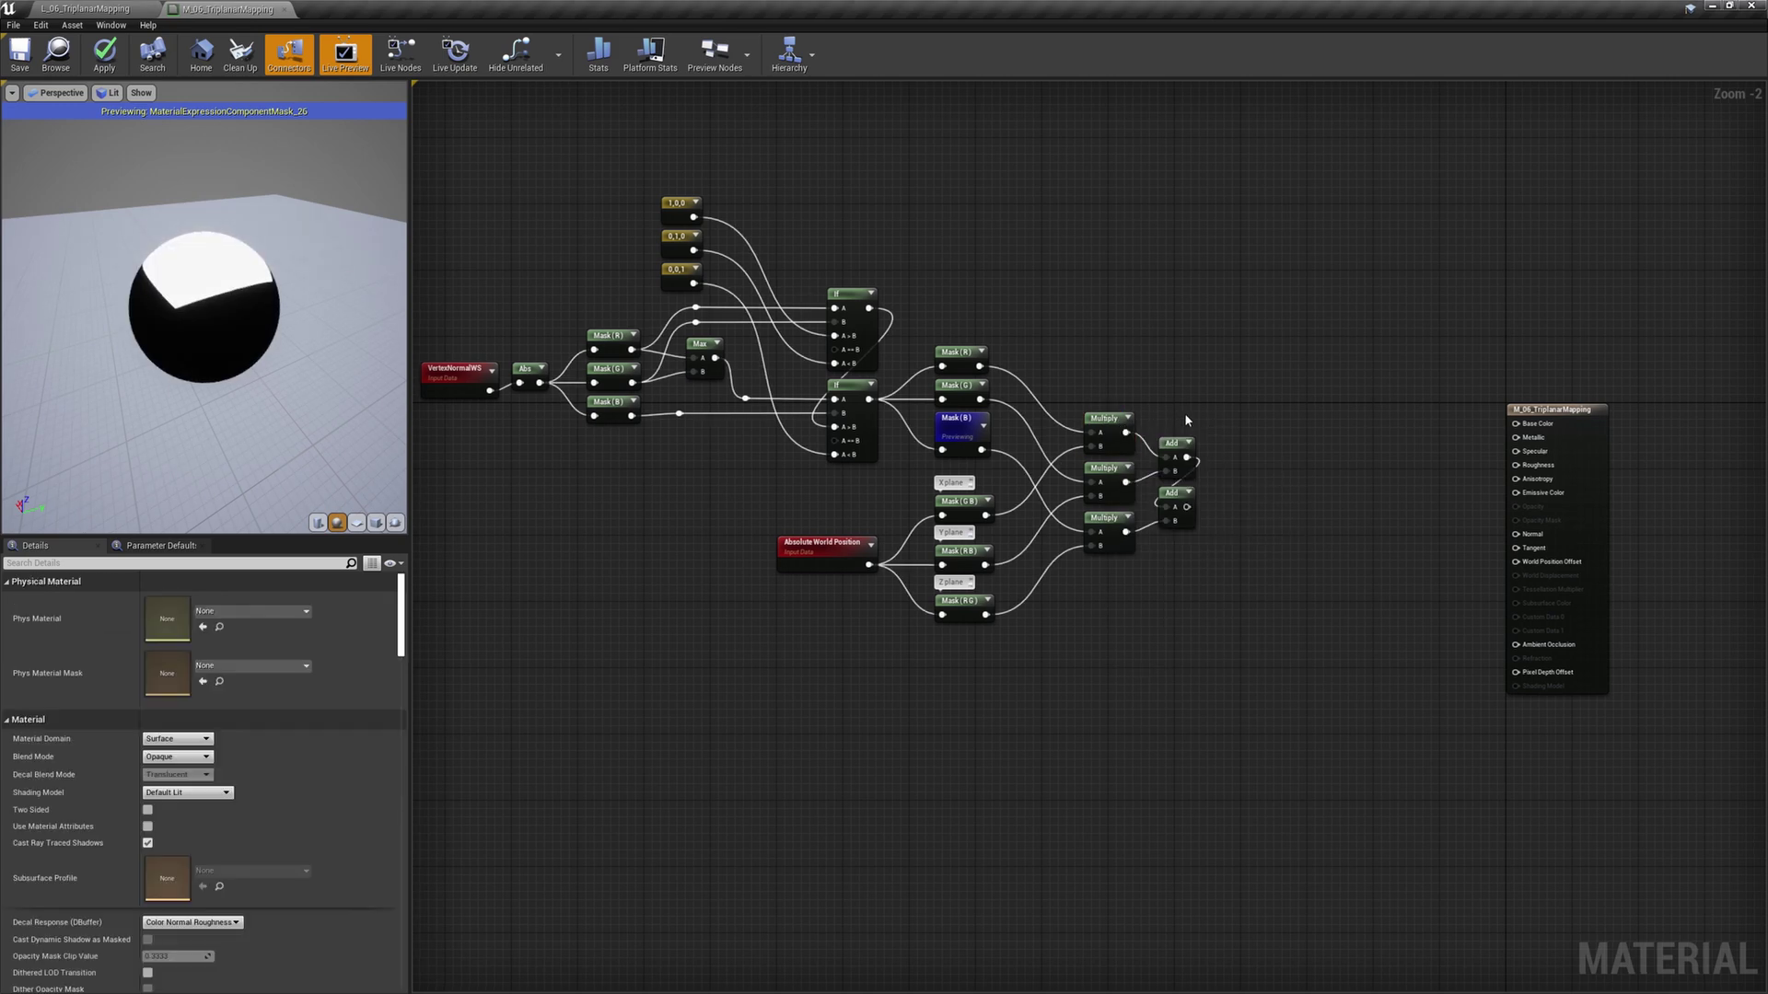
right_click(1178, 502)
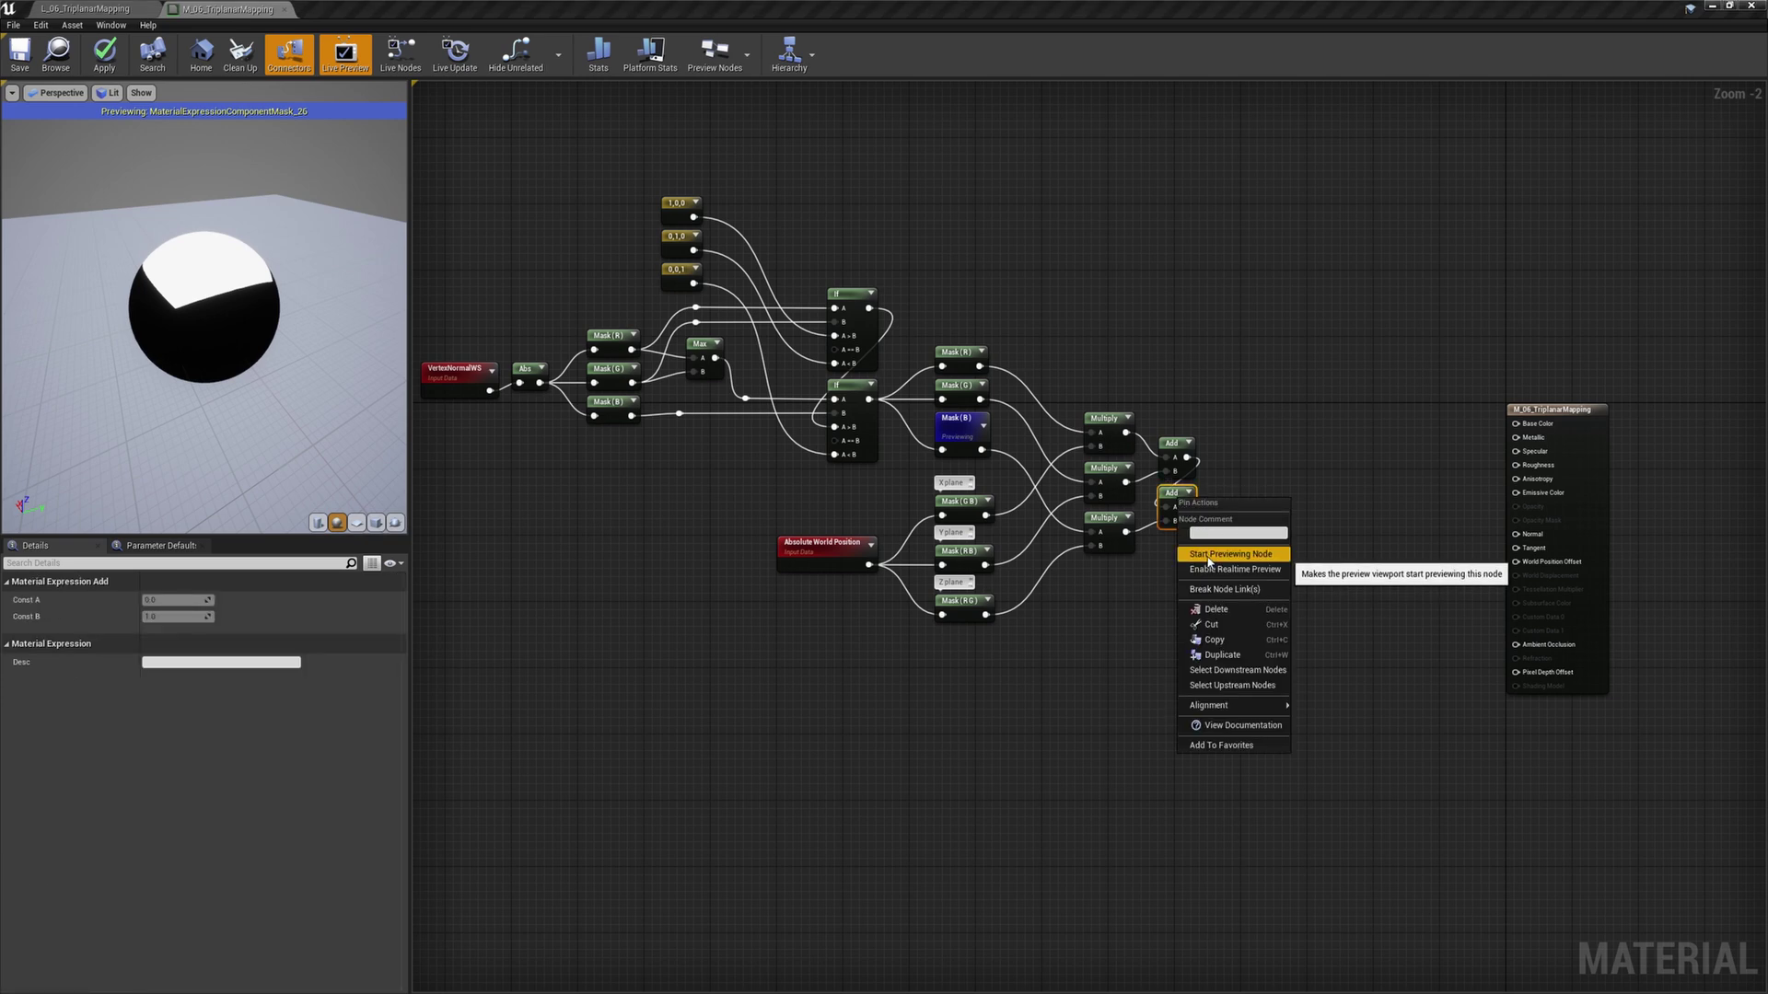
click(1208, 555)
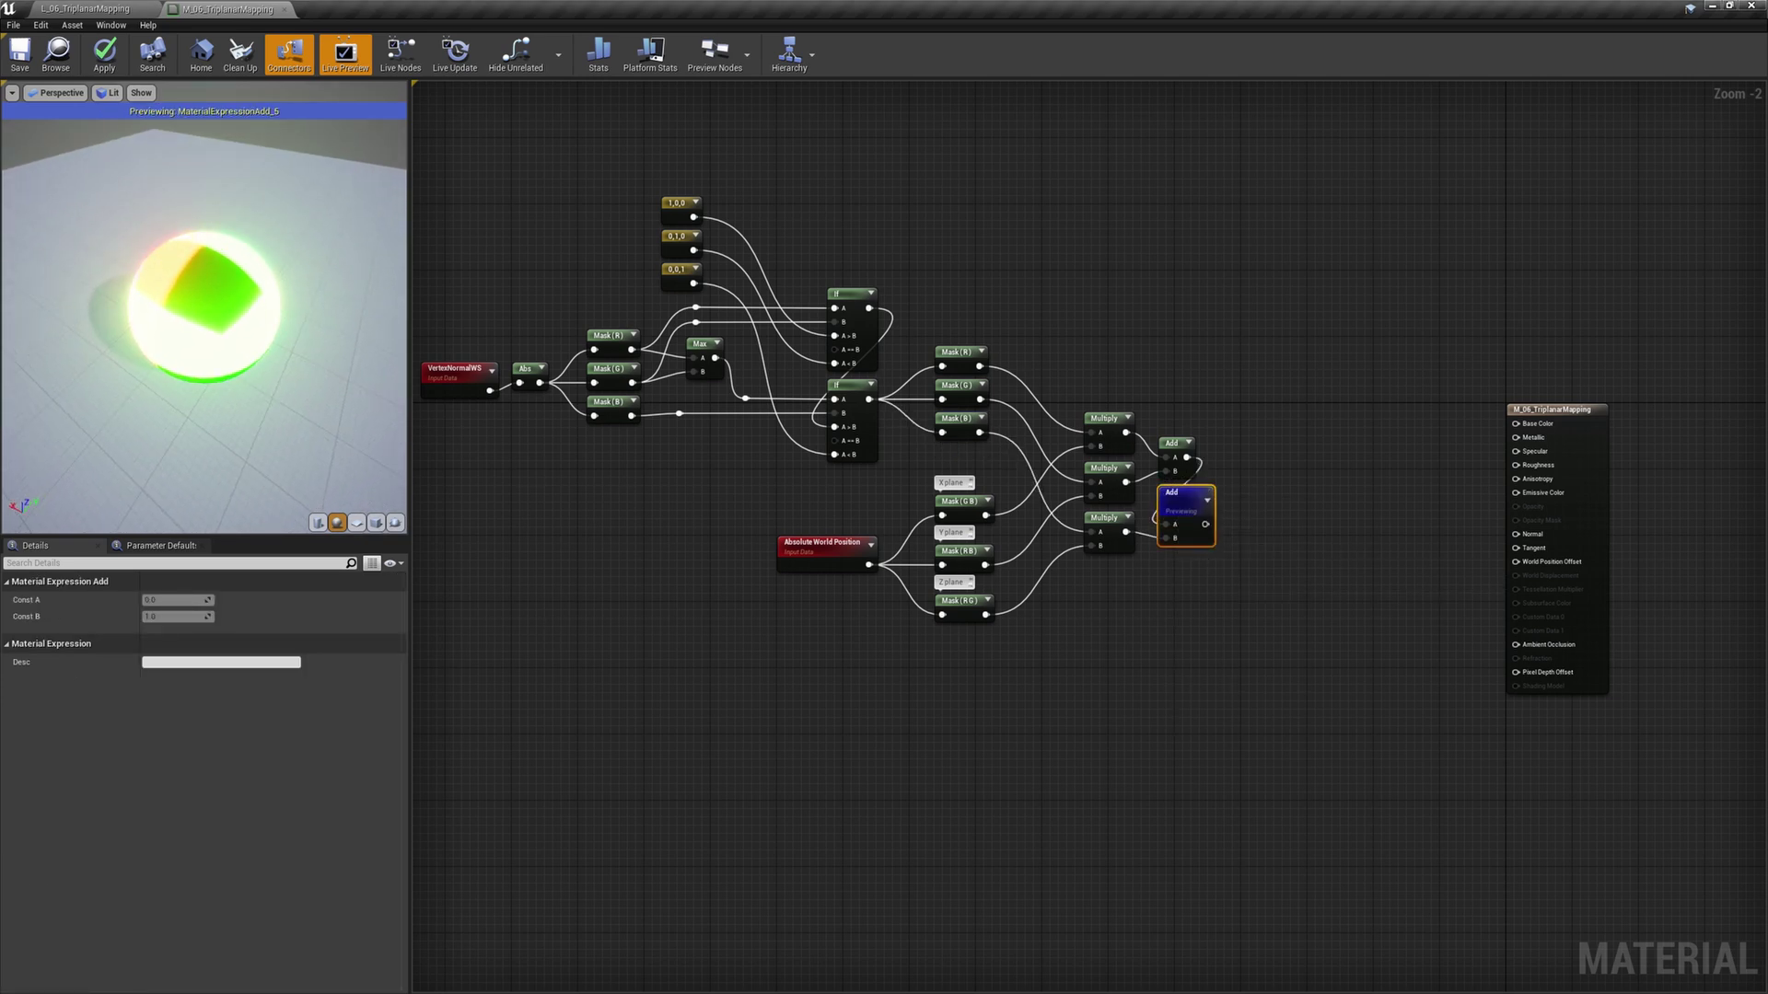
drag(205, 350, 128, 369)
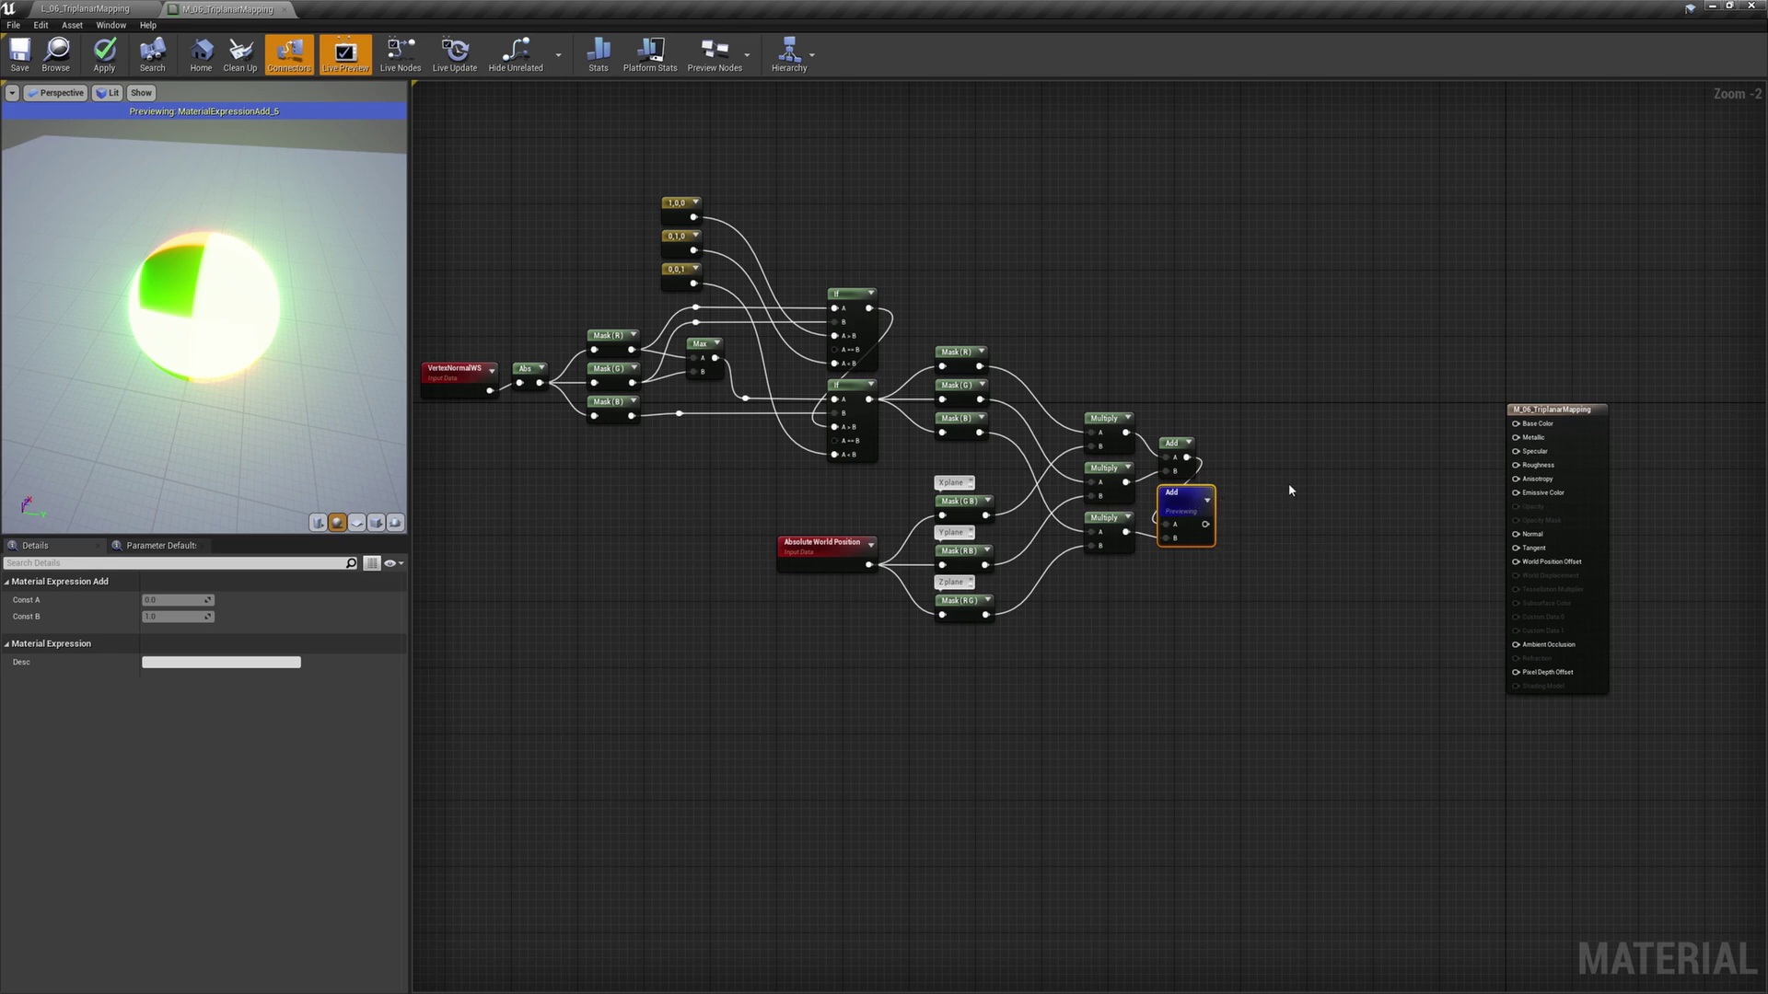
- Scale the final Add output with a Multiply node whose Const B is 0.01, and preview it
click(1256, 487)
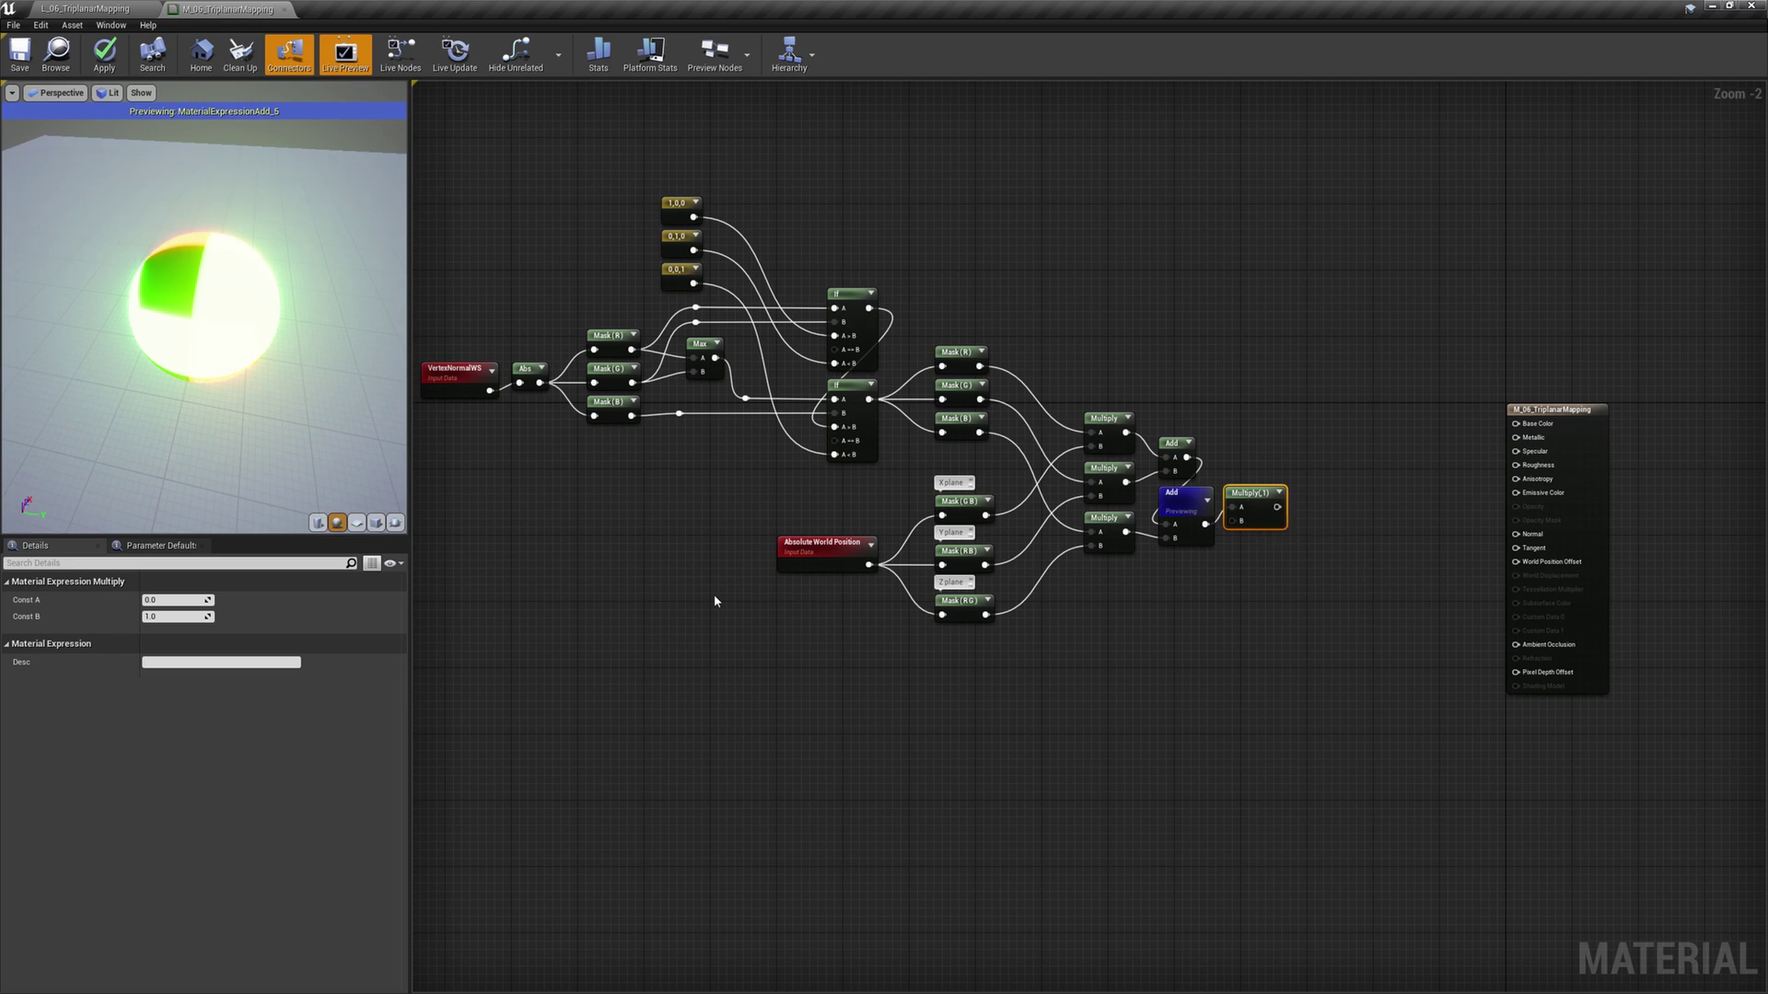
click(194, 622)
text(0.01)
key(Return)
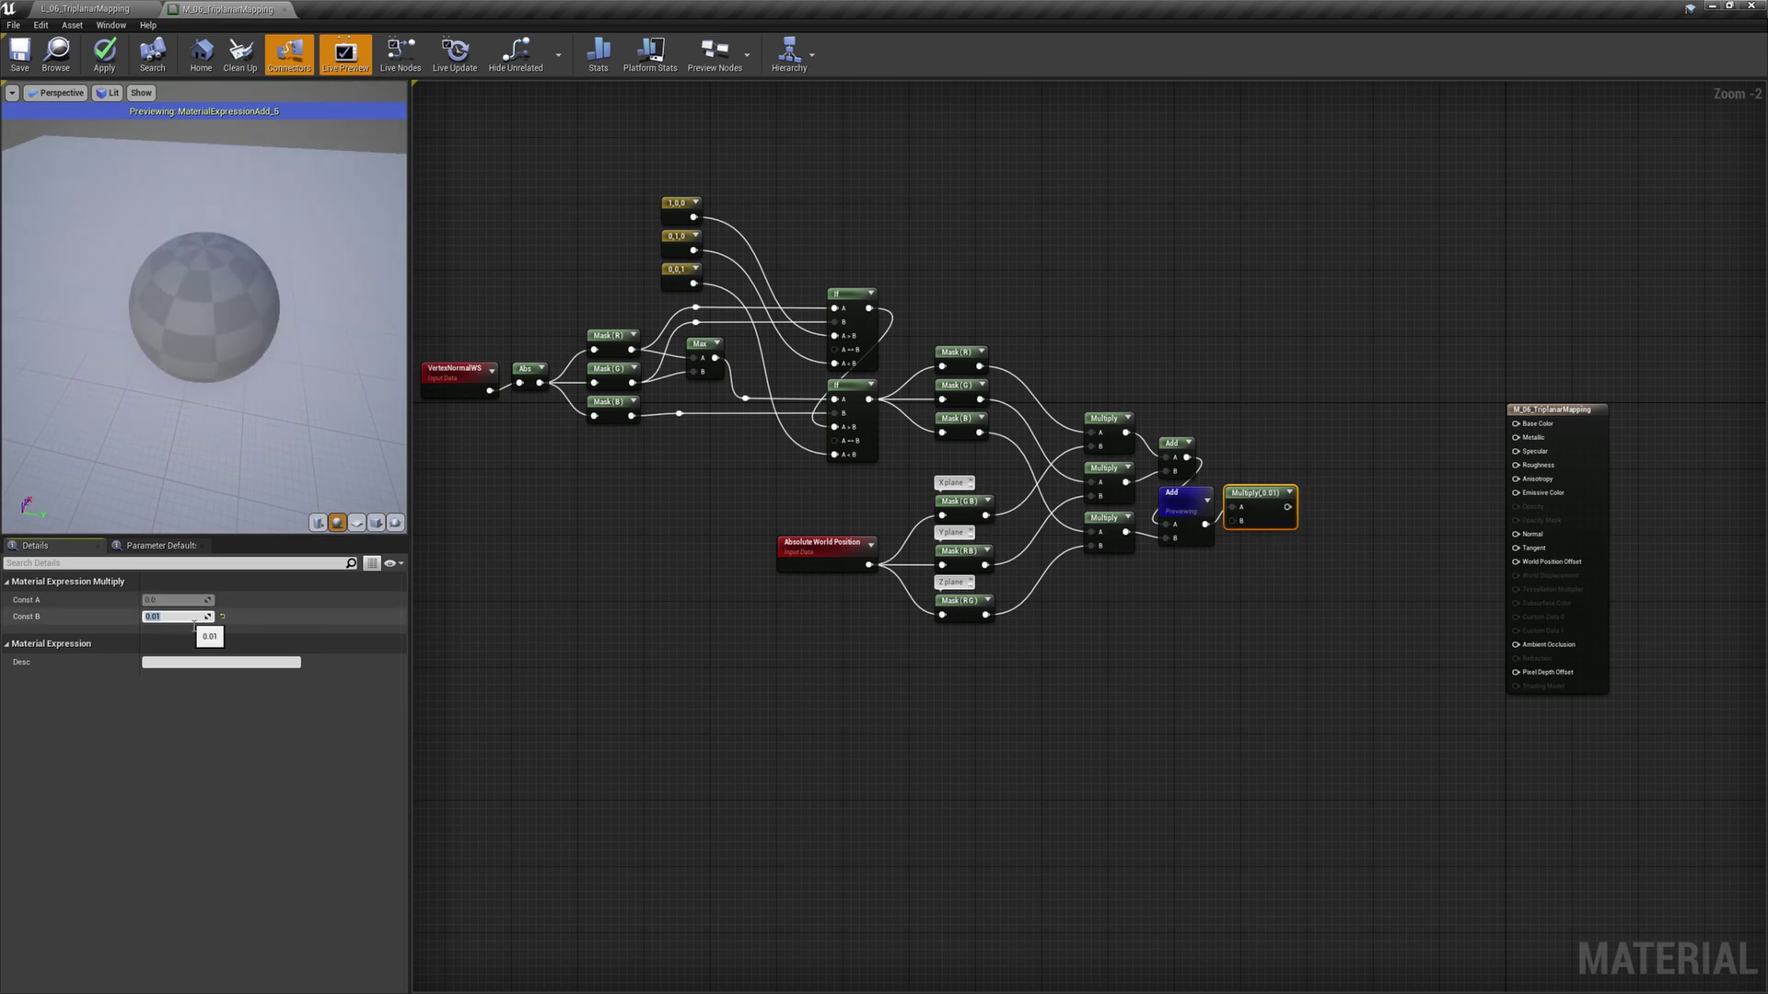
right_click(1251, 500)
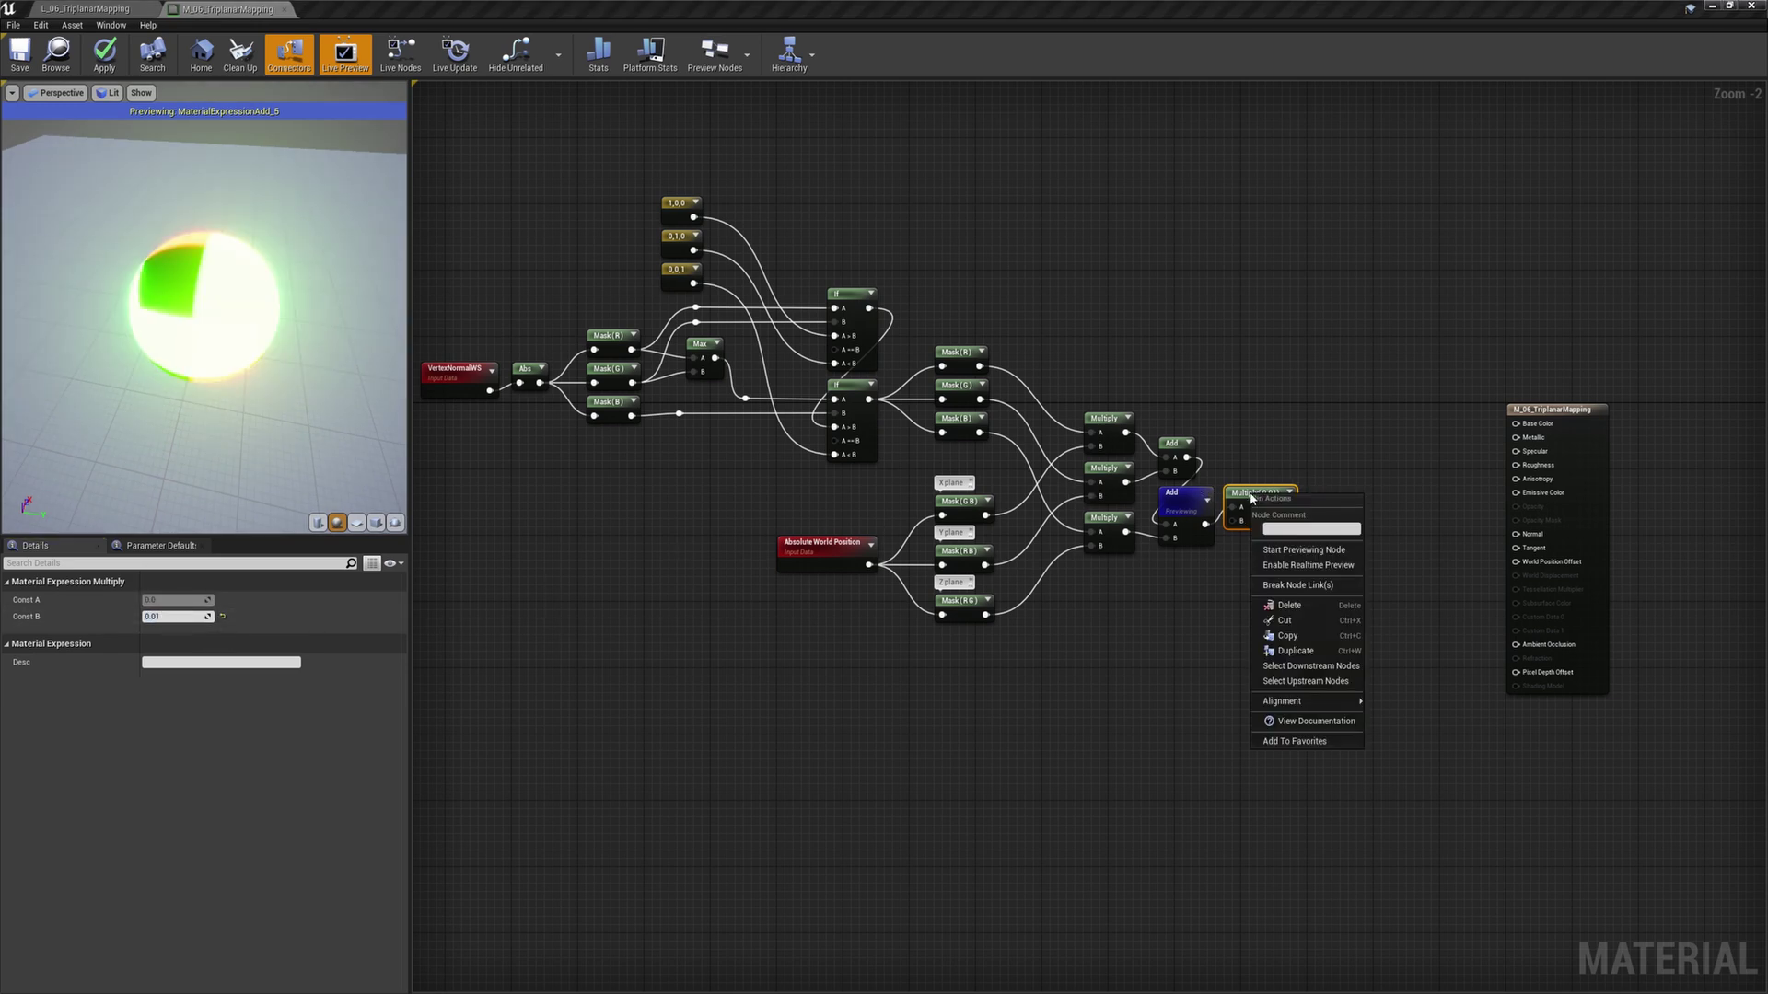
click(1275, 550)
- Add a Texture Sample using T_Dirt_D and drive its UVs with the 0.01 Multiply node
click(1326, 505)
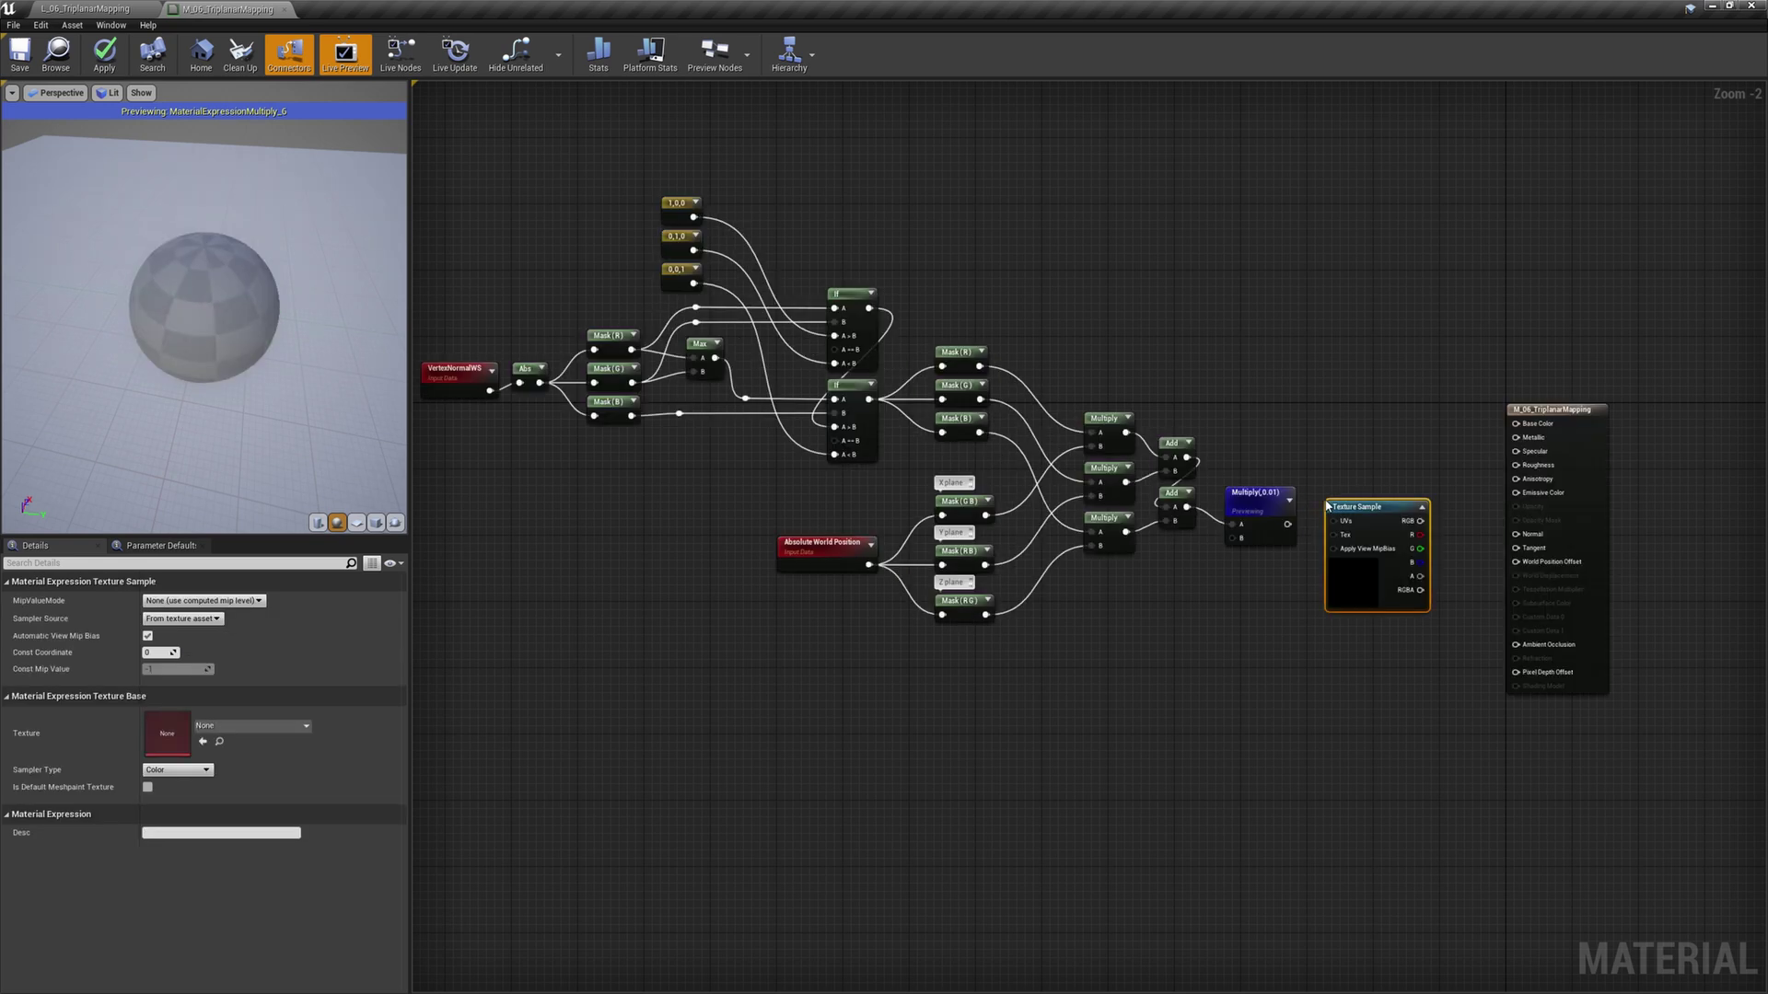
mouse_move(1346, 508)
mouse_down()
mouse_move(1314, 513)
mouse_move(1332, 507)
mouse_up()
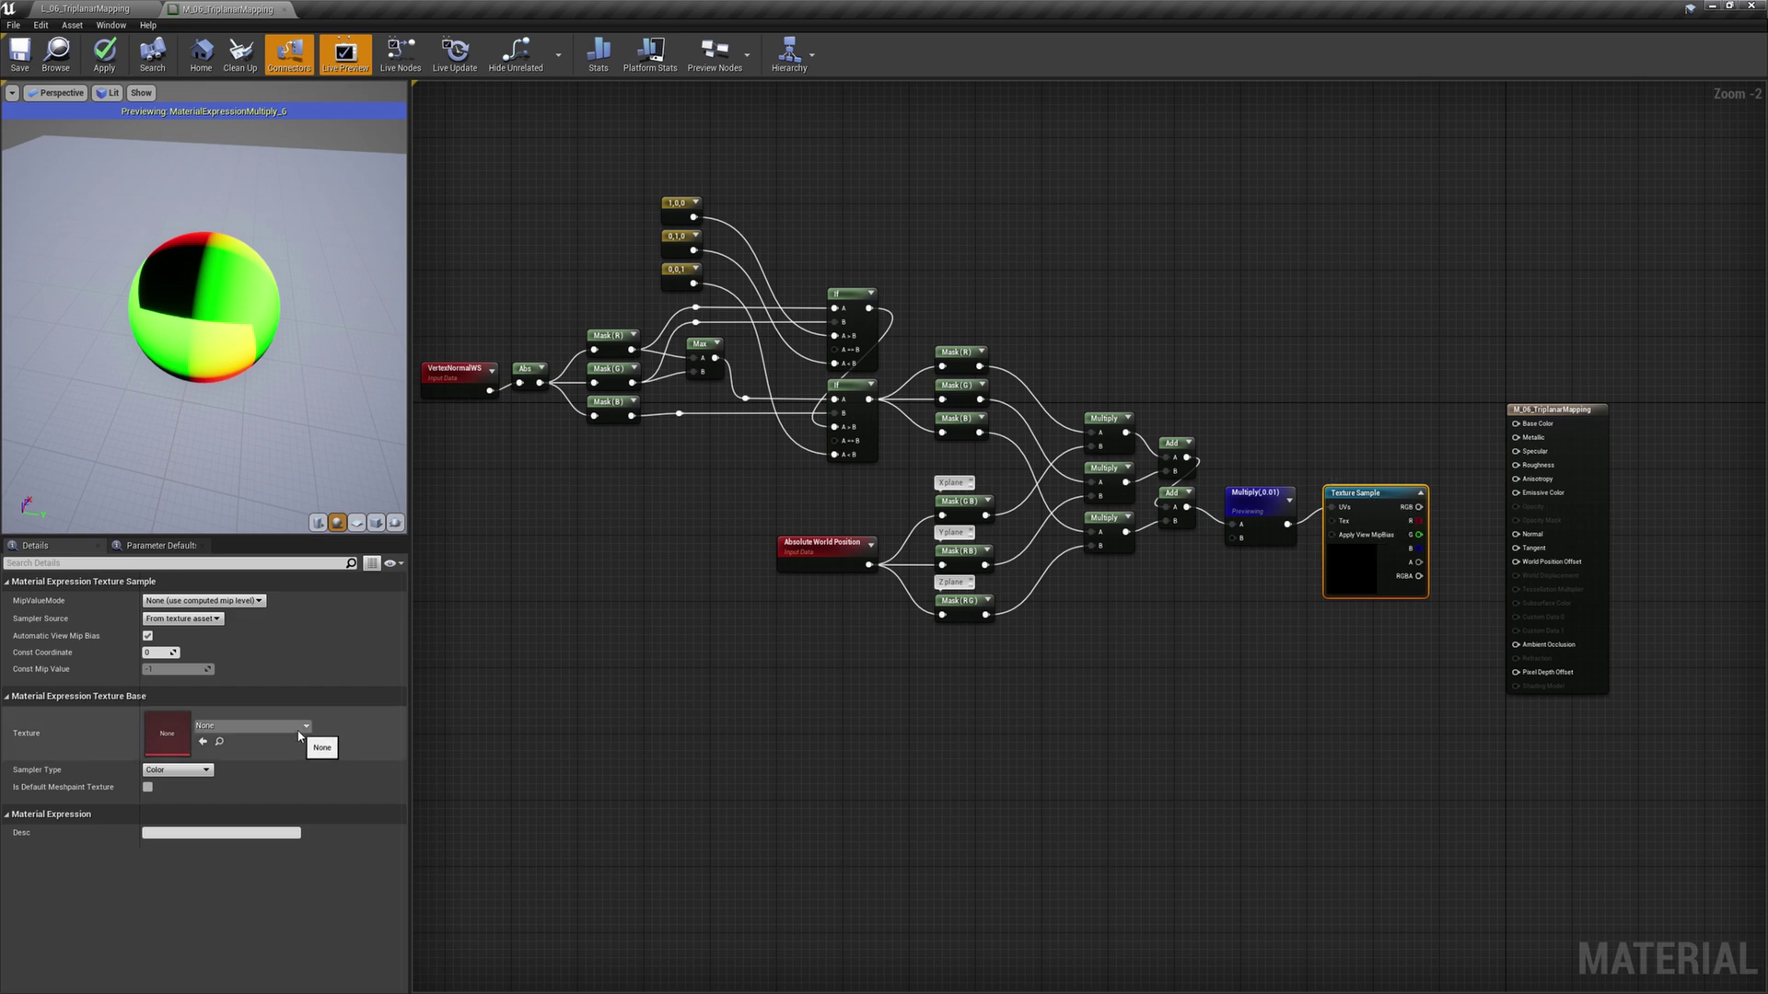
click(299, 733)
text(dirt)
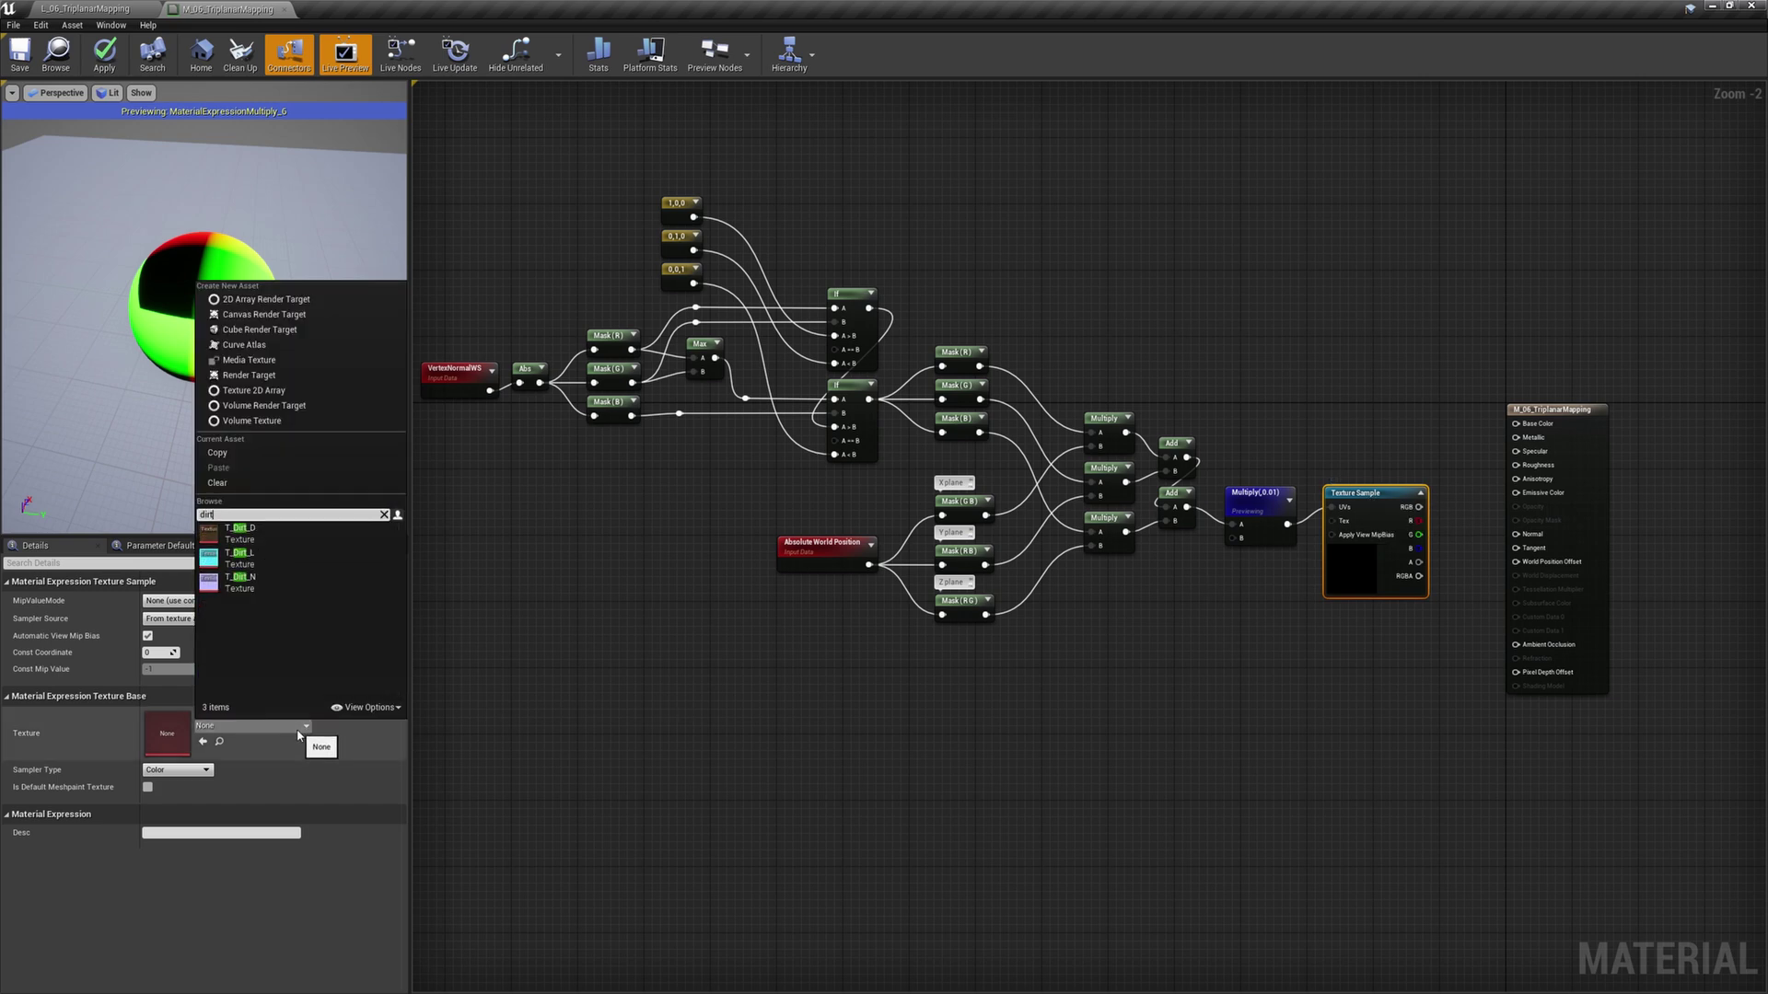
key(Down)
key(Return)
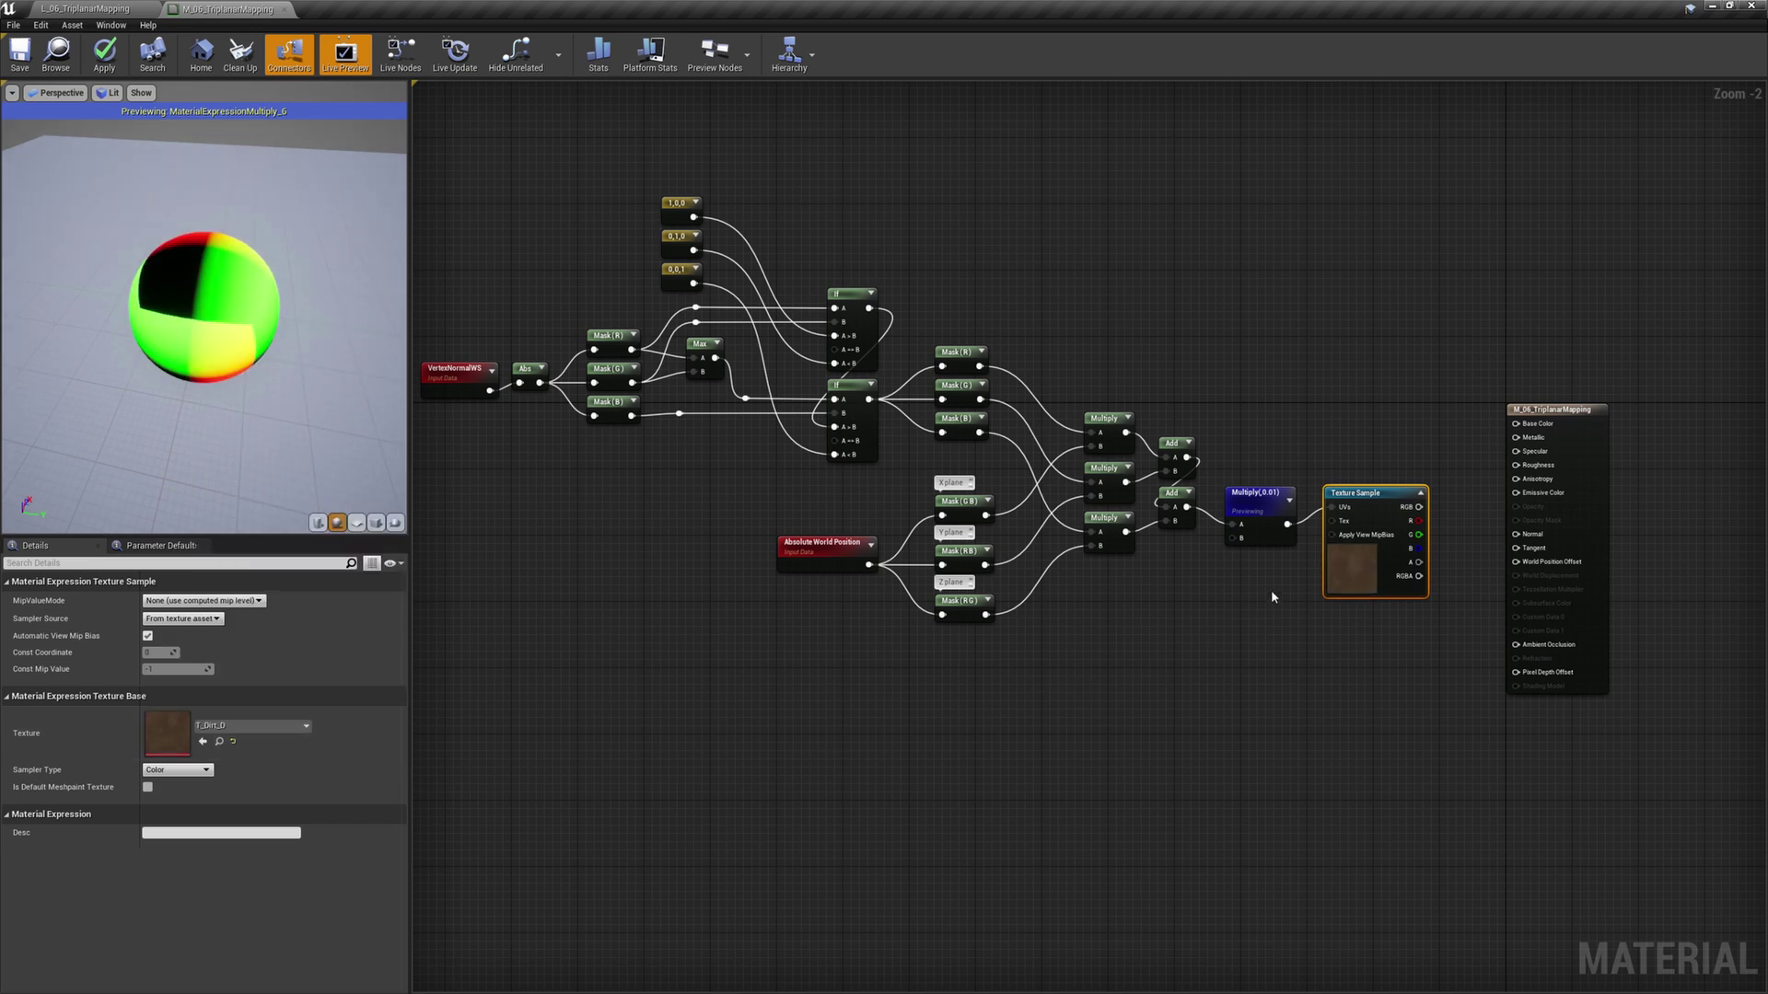
- Preview the Texture Sample and examine the dirt texture up close on the sphere
right_click(1347, 570)
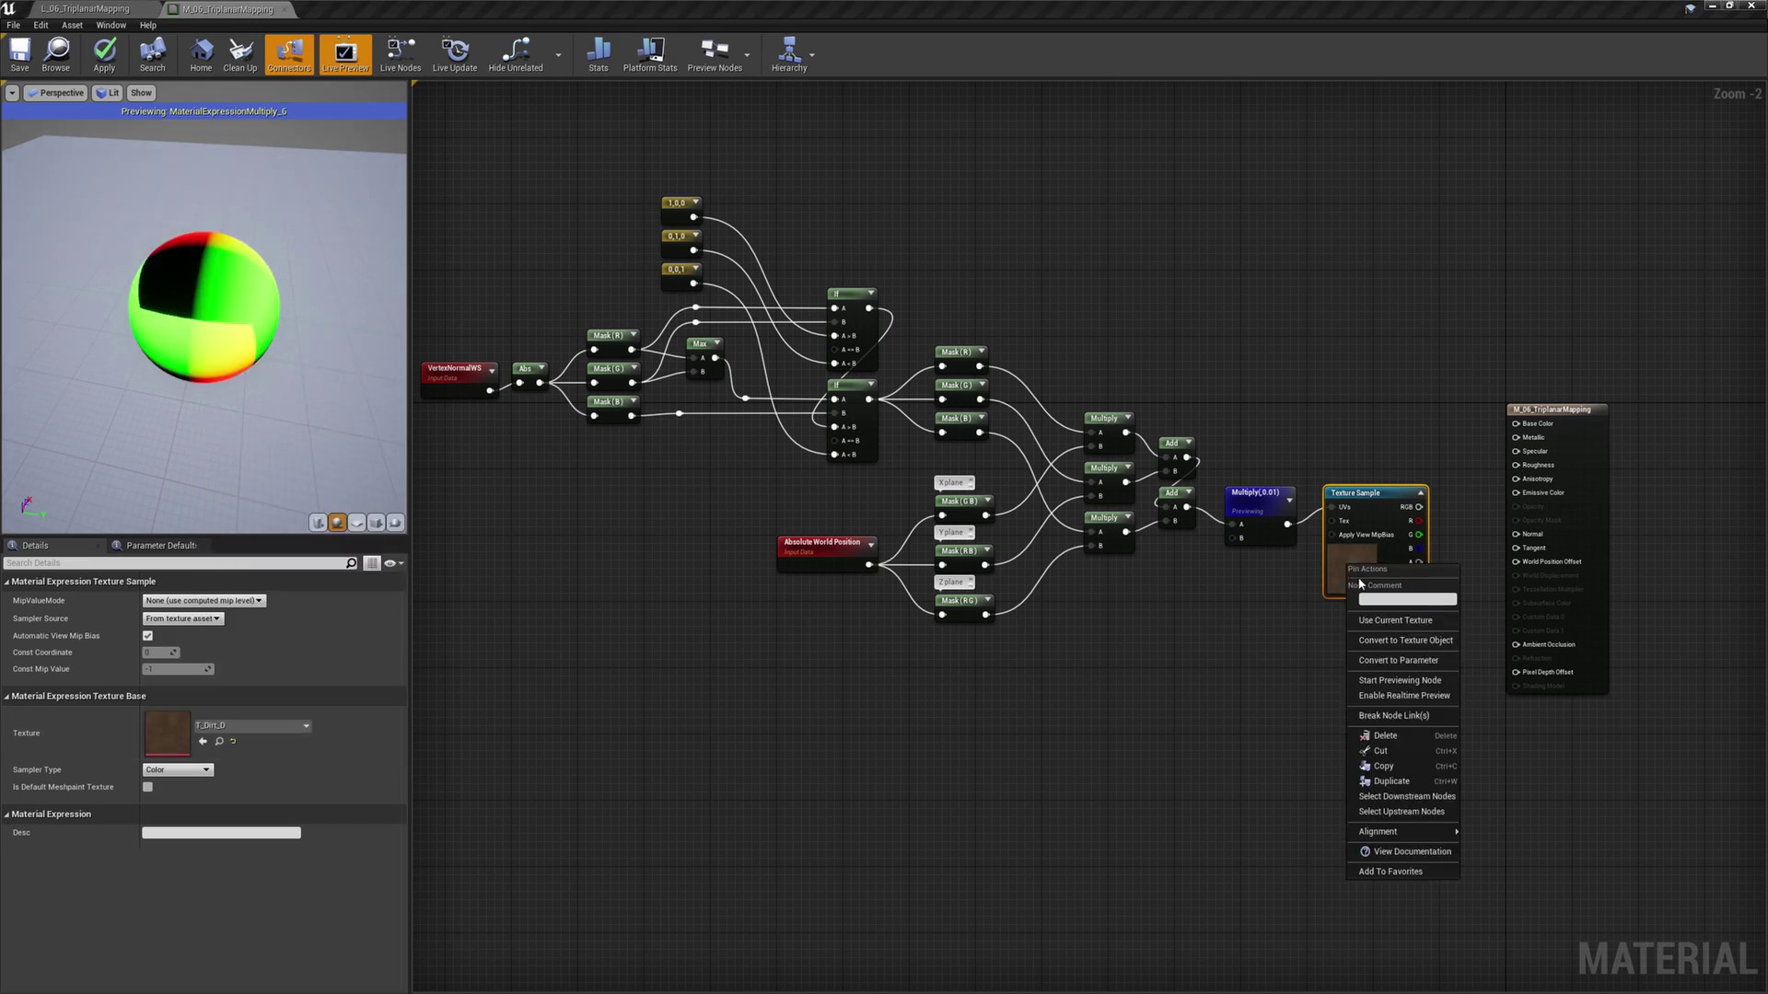
click(1395, 681)
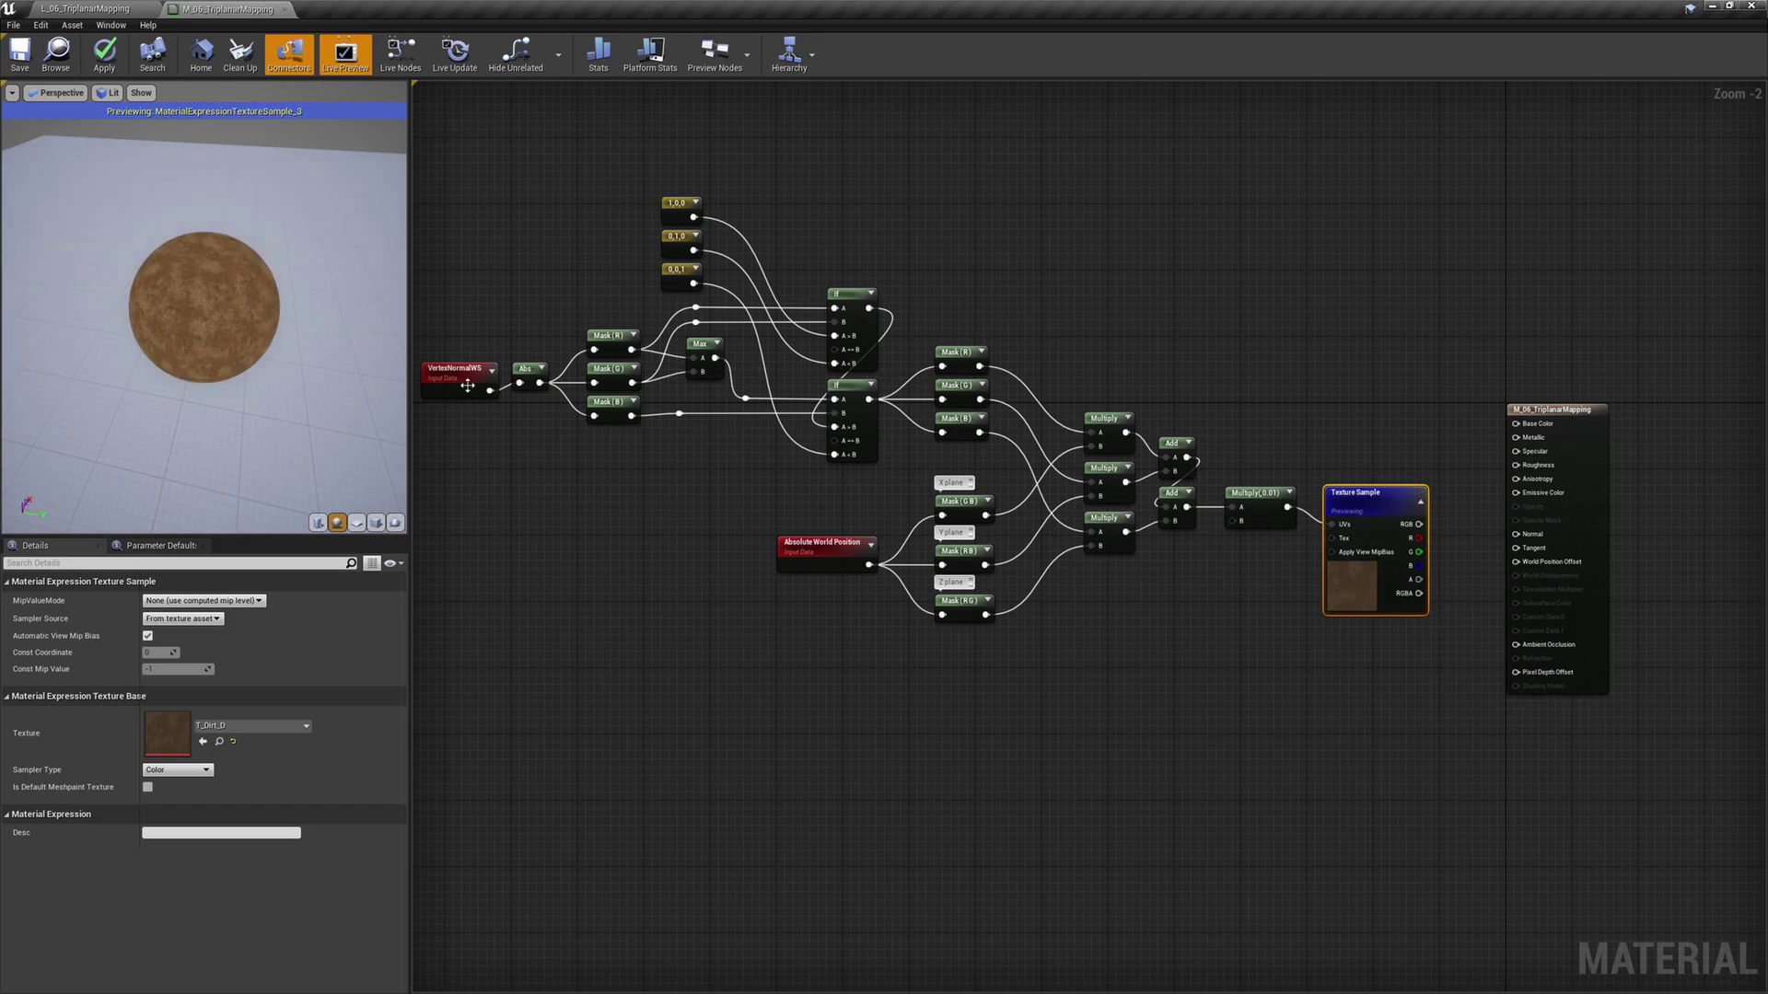
drag(204, 307, 313, 322)
scroll(204, 313, up, 6)
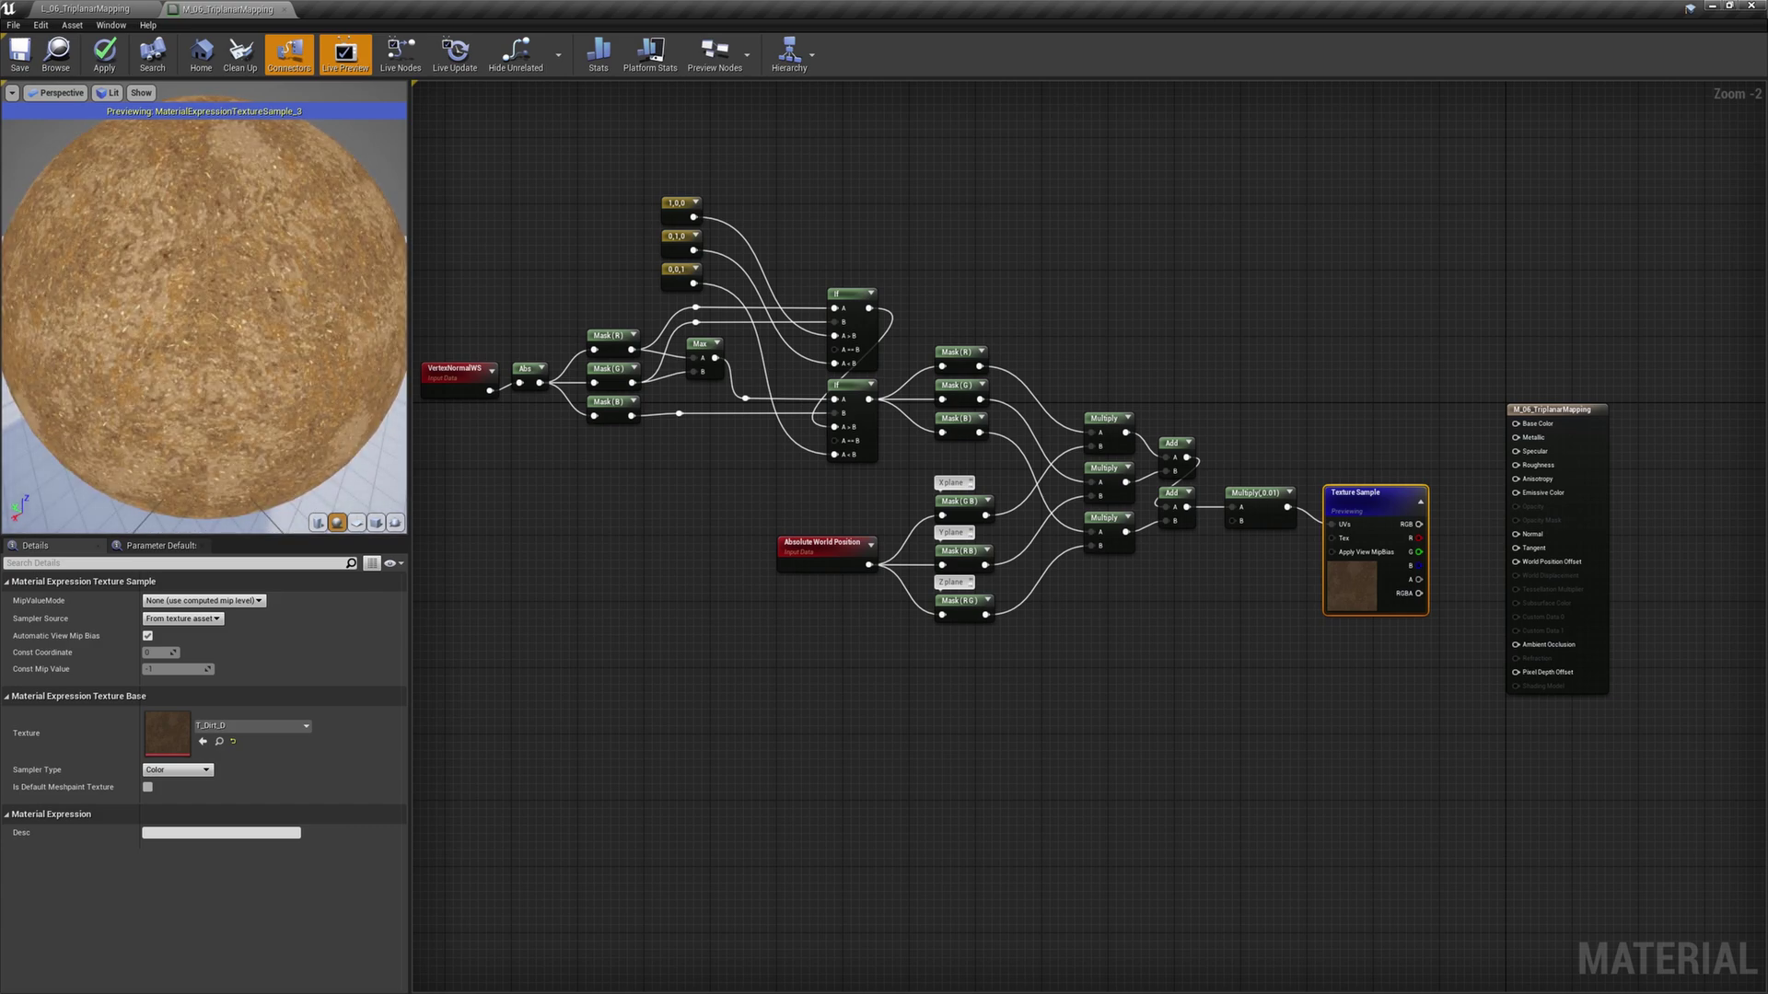
right_drag(204, 313, 198, 324)
drag(160, 372, 249, 382)
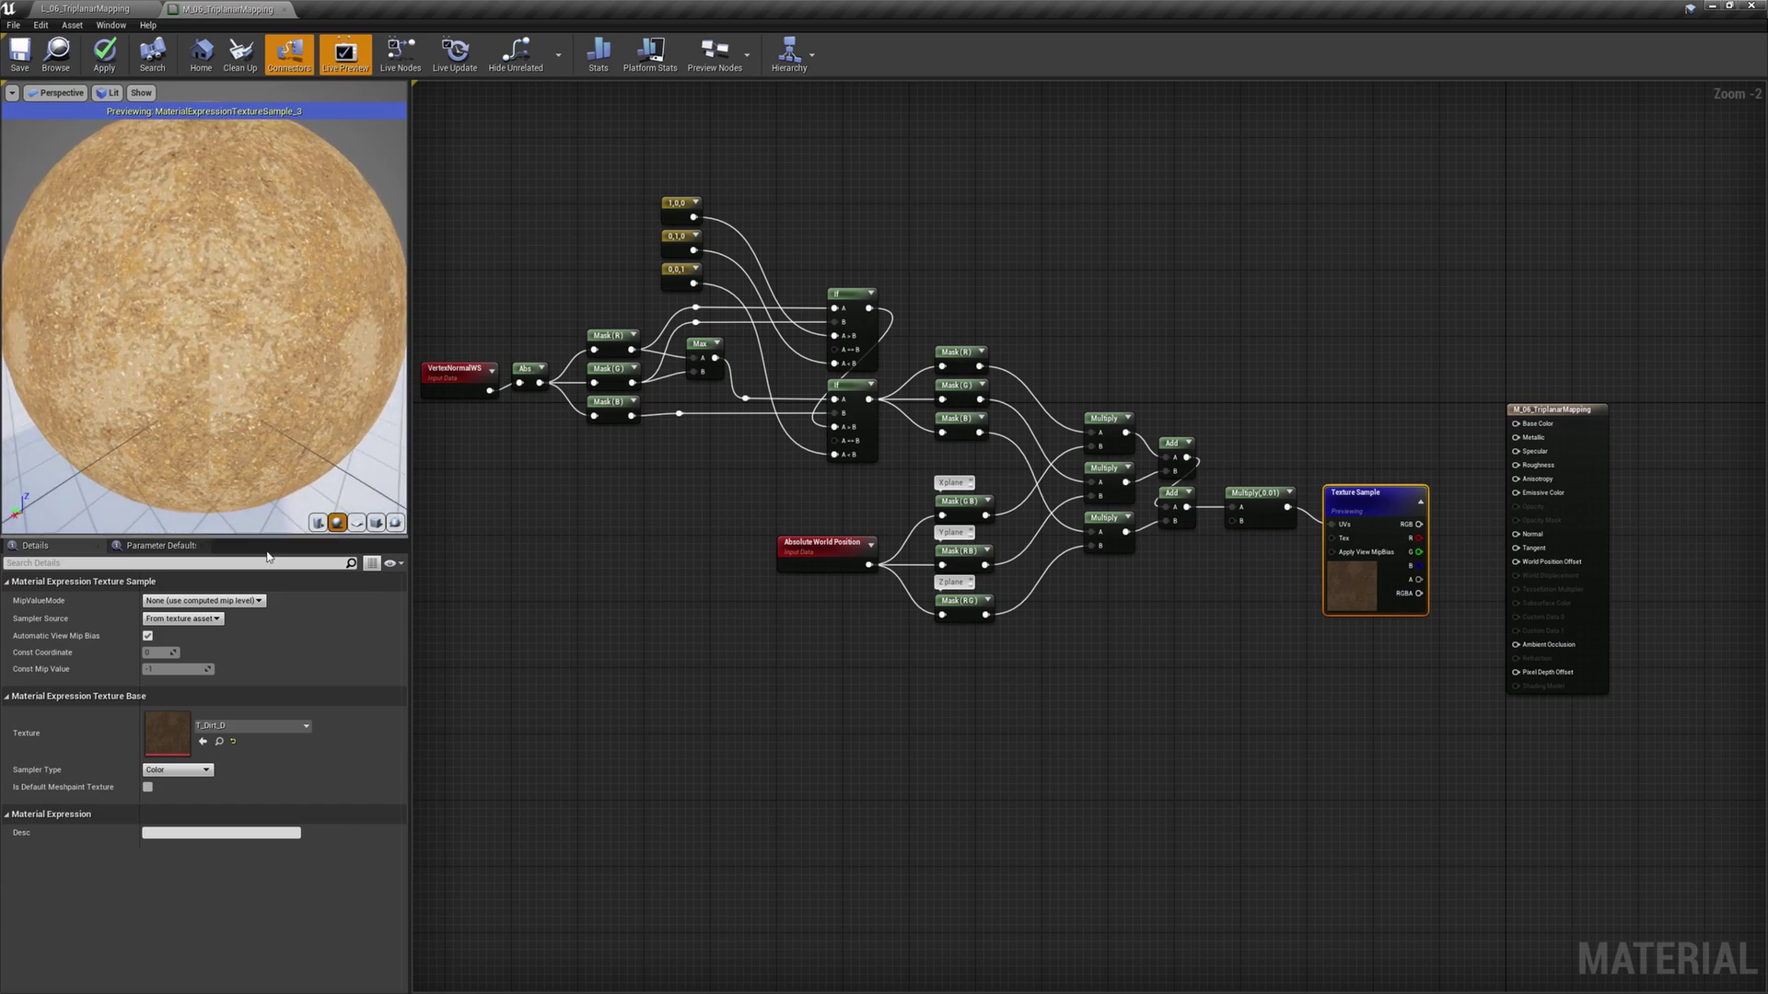
- Change the Texture Sample's texture to T_Rocks_D
click(254, 727)
text(rock)
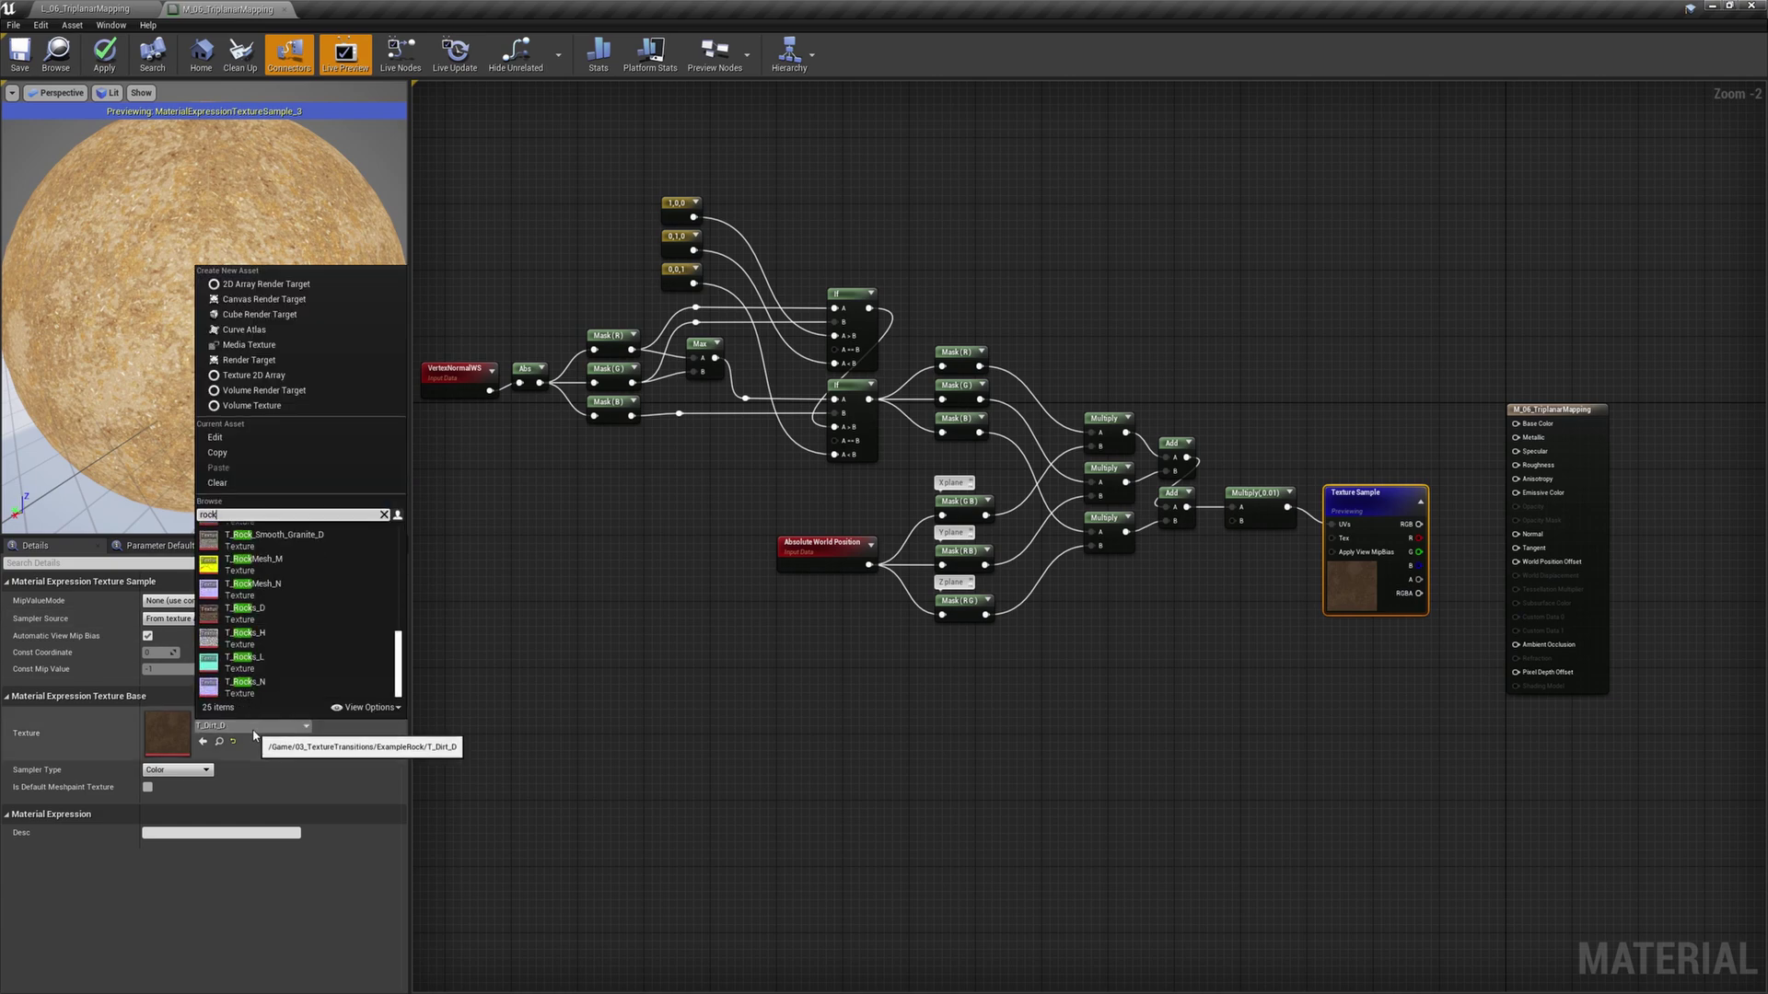
key(Down)
key(Down)
key(Down)
key(Down)
key(Down)
key(Down)
text(cks_d)
key(Return)
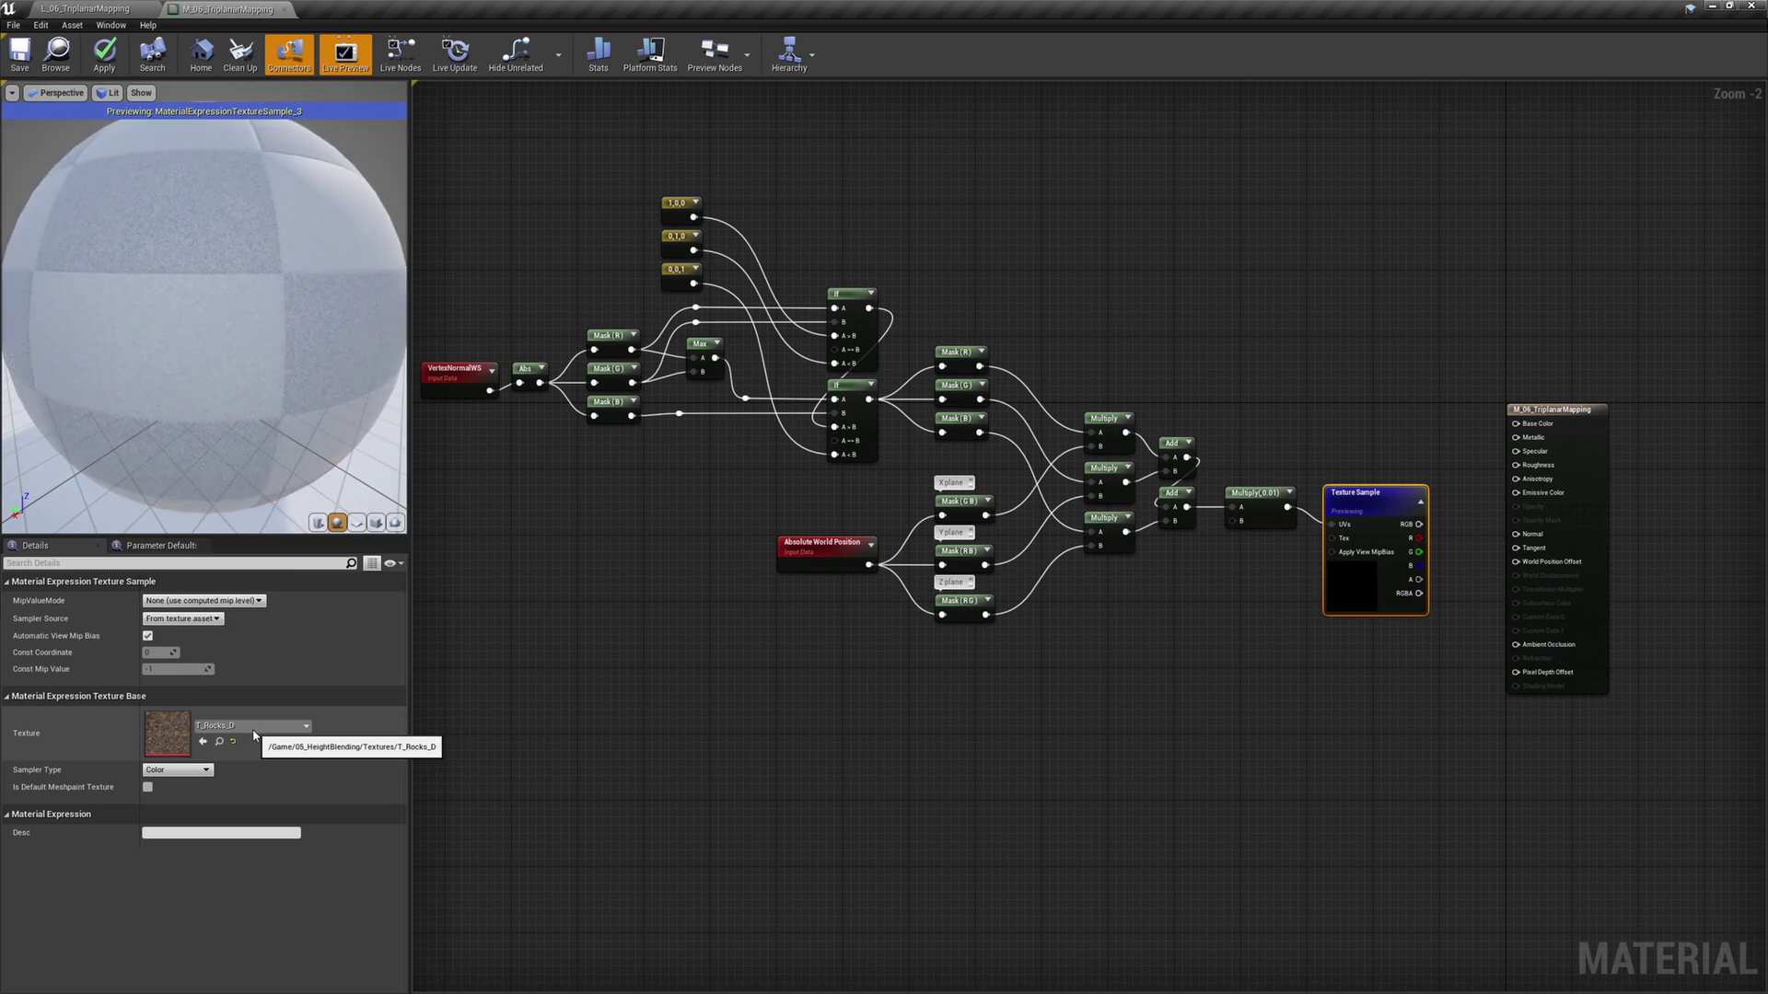
- Examine the triplanar rock texture from several angles, looking for seams between the projected planes
mouse_move(217, 440)
mouse_down()
mouse_move(115, 484)
mouse_move(244, 437)
mouse_up()
drag(120, 435, 193, 460)
scroll(188, 429, up, 5)
right_drag(156, 317, 159, 396)
drag(156, 317, 188, 295)
right_drag(157, 318, 158, 267)
drag(157, 318, 95, 267)
right_drag(199, 347, 199, 424)
drag(199, 346, 175, 360)
right_drag(200, 354, 199, 348)
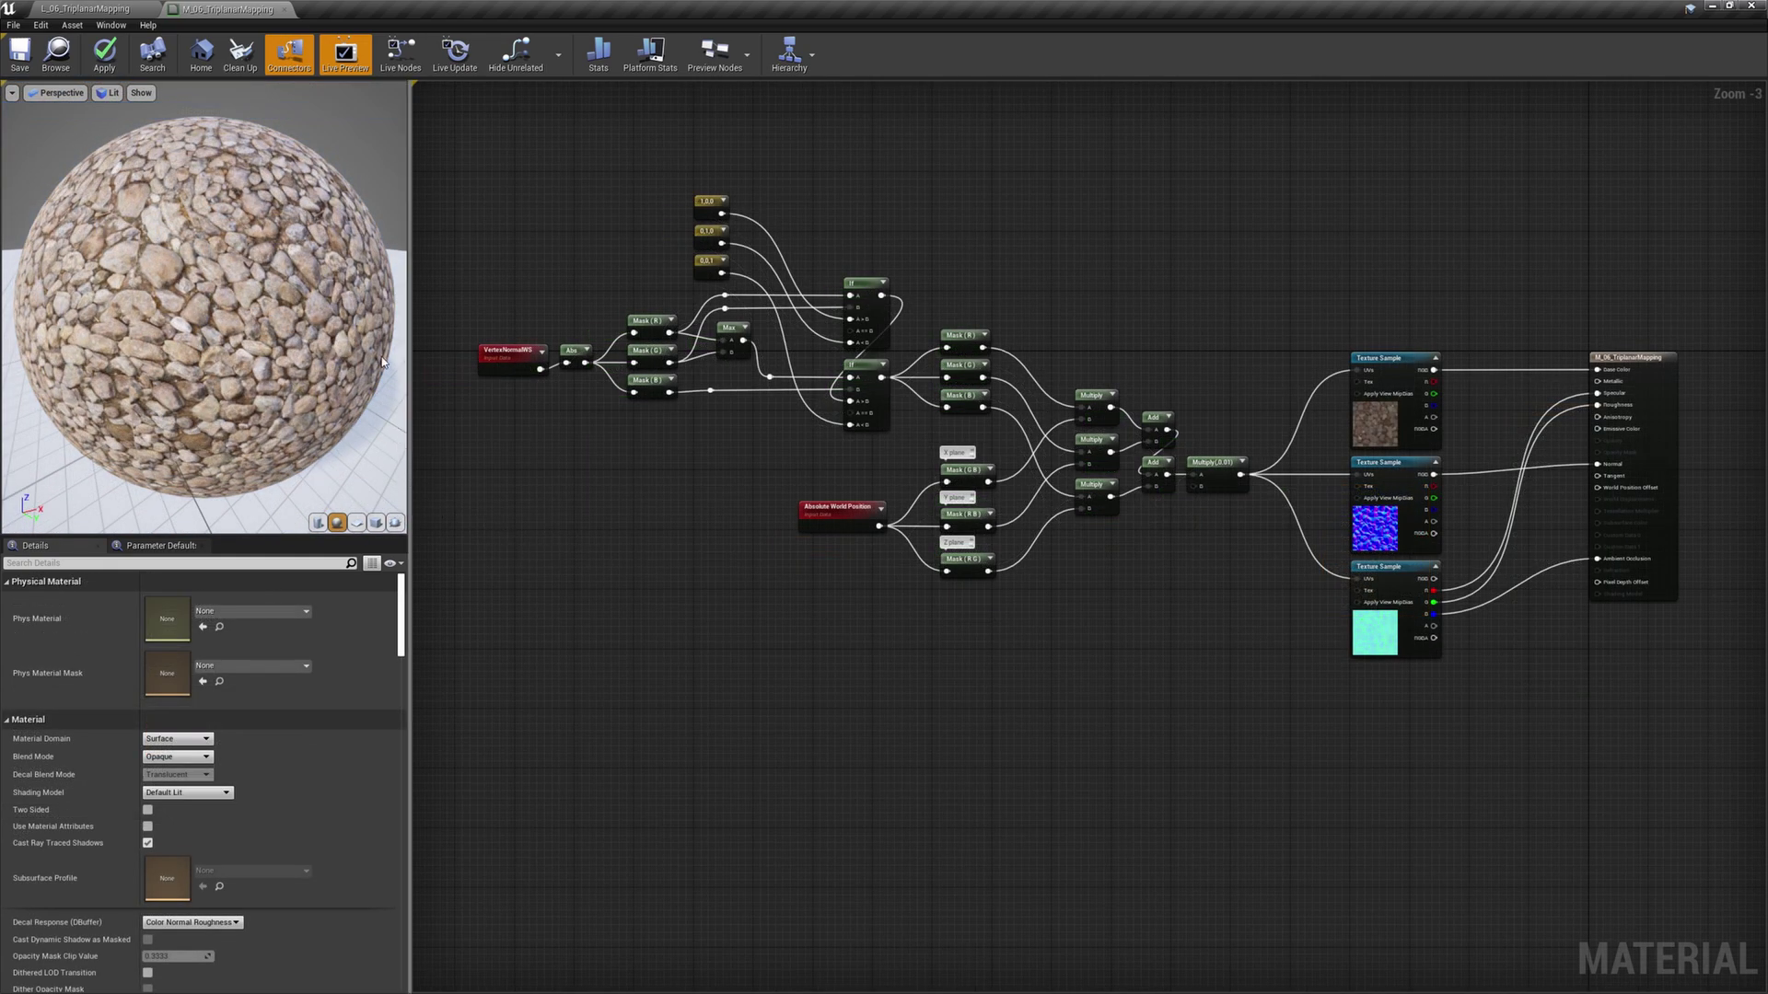
drag(203, 313, 285, 267)
drag(277, 350, 191, 268)
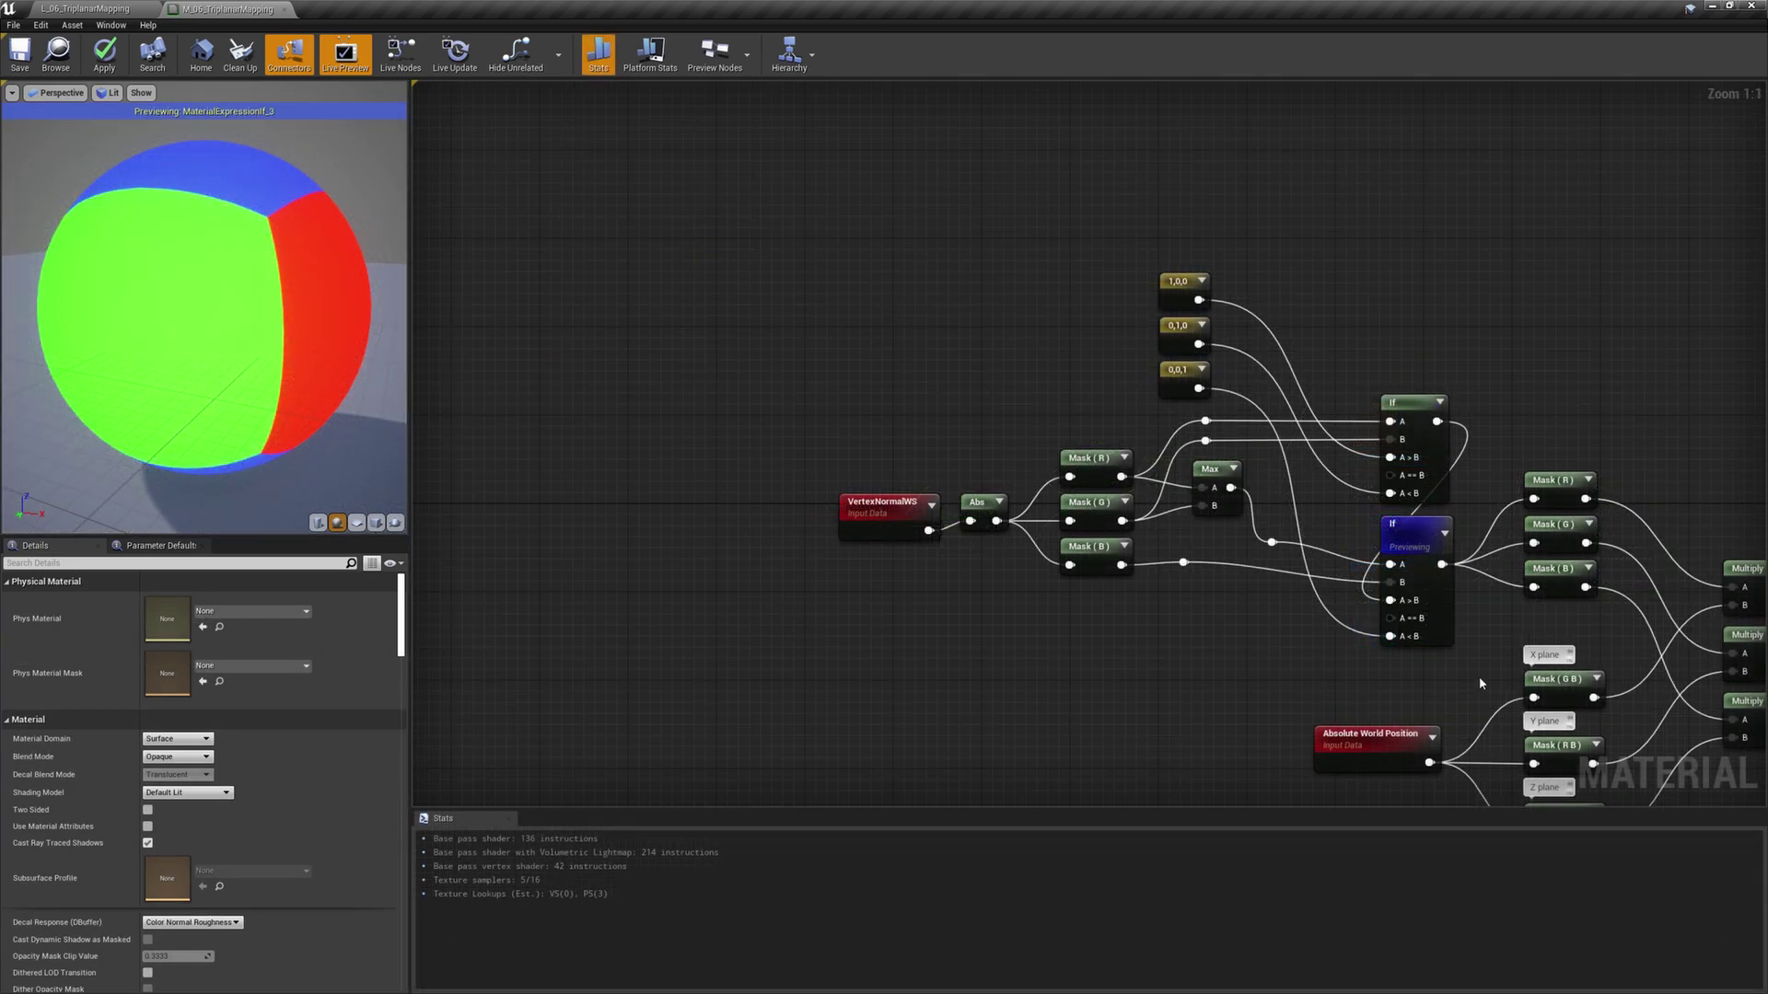
- Replace the If-based mask network with the Lerp-based version driven by a Smoothness parameter, and examine its blended edges on the sphere
drag(1479, 682, 763, 240)
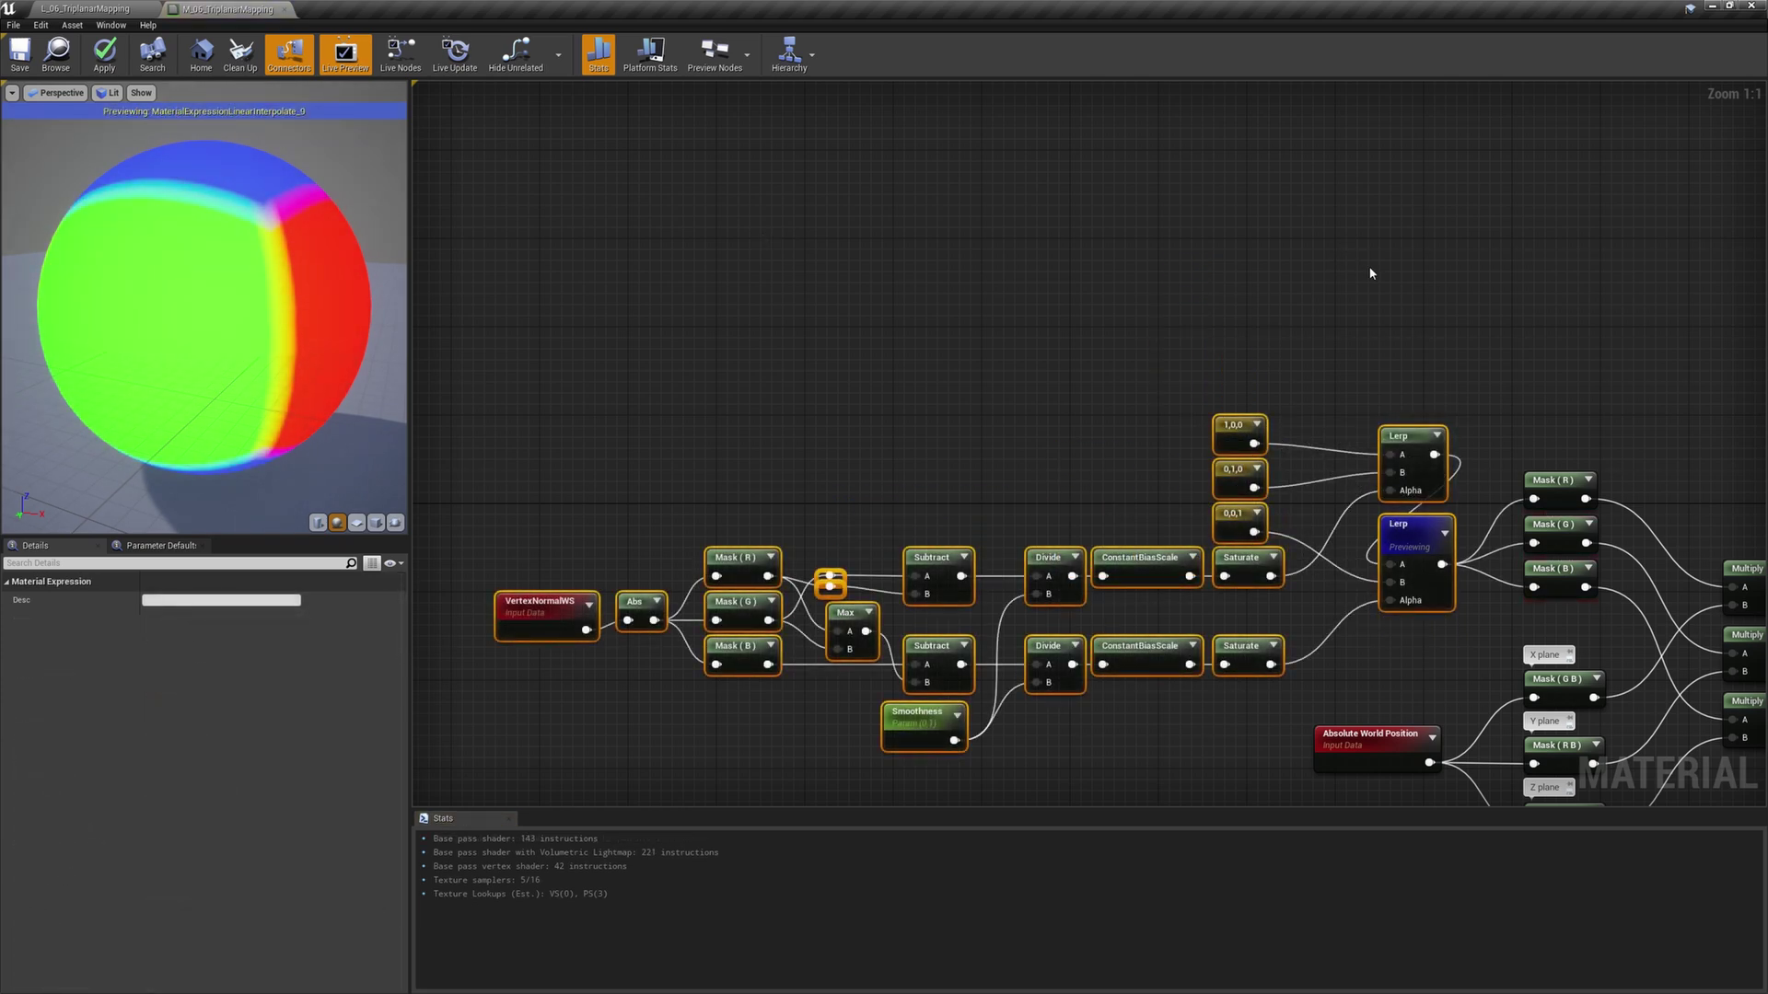
click(1370, 273)
mouse_move(237, 280)
mouse_down()
mouse_move(267, 323)
mouse_move(350, 304)
mouse_move(304, 276)
mouse_move(249, 304)
mouse_move(276, 294)
mouse_move(268, 280)
mouse_up()
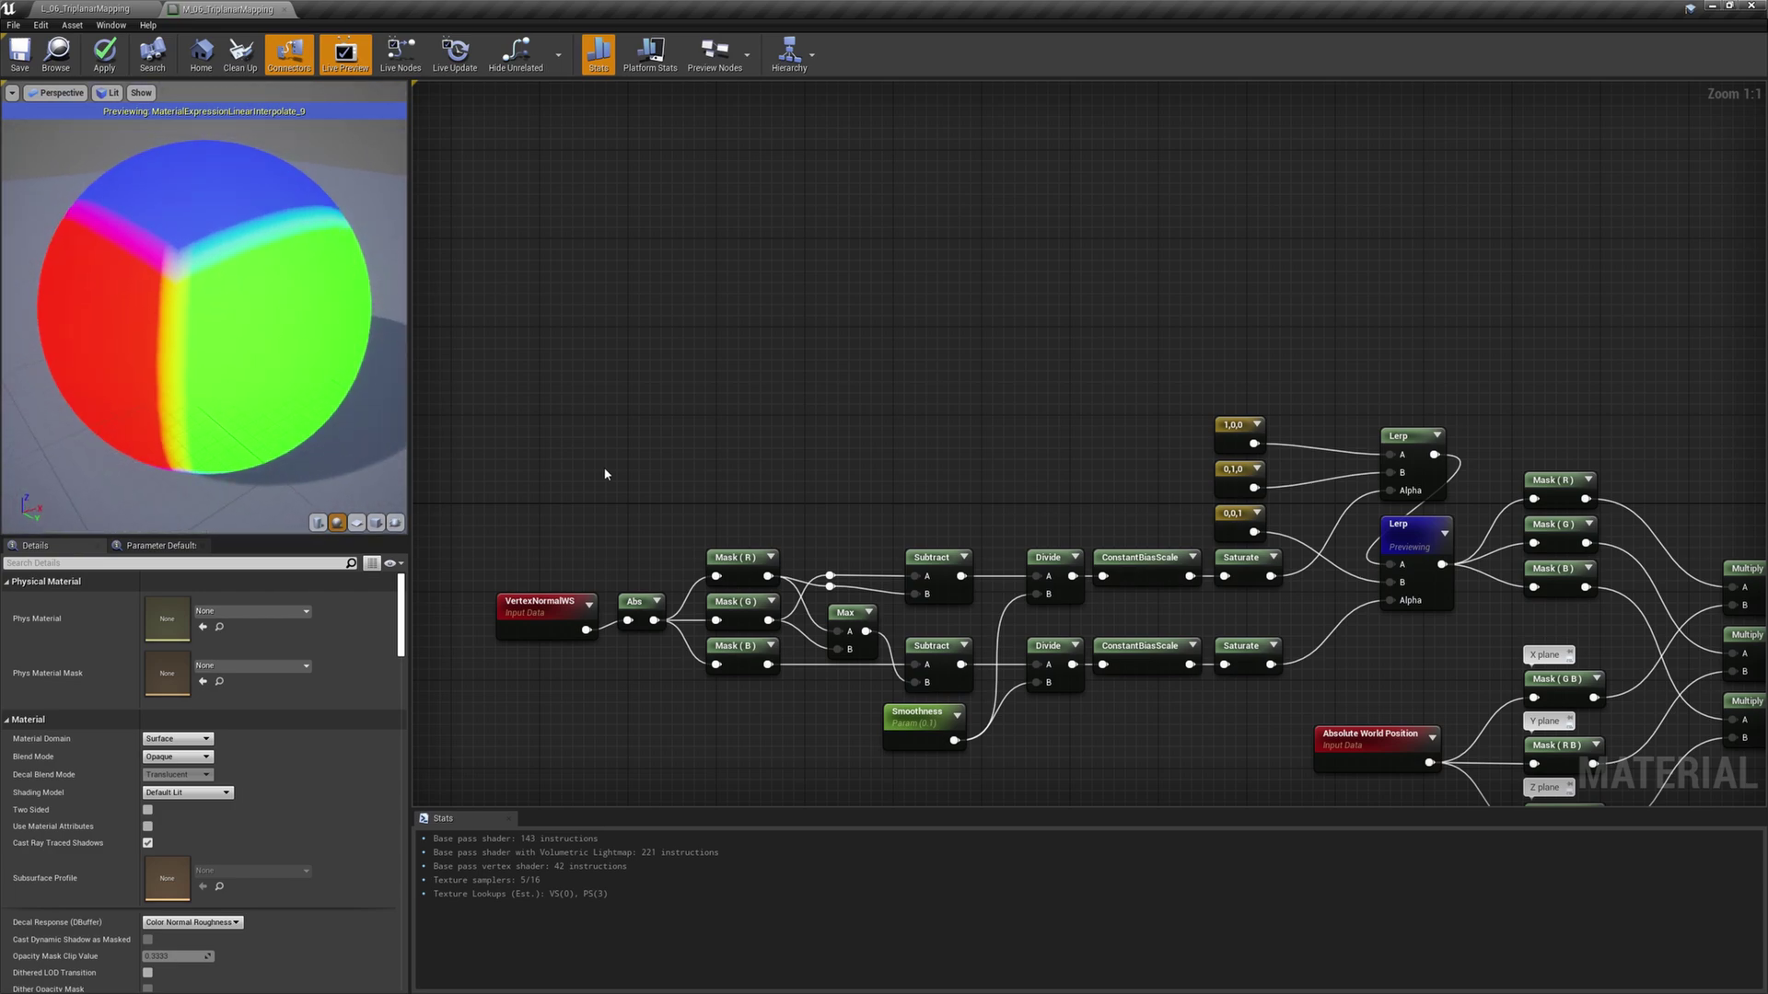
- Try Smoothness default values of 0.2, 0.3 and 0.4 to compare the mask blending, and return the parameter to 0.1
click(935, 740)
click(209, 648)
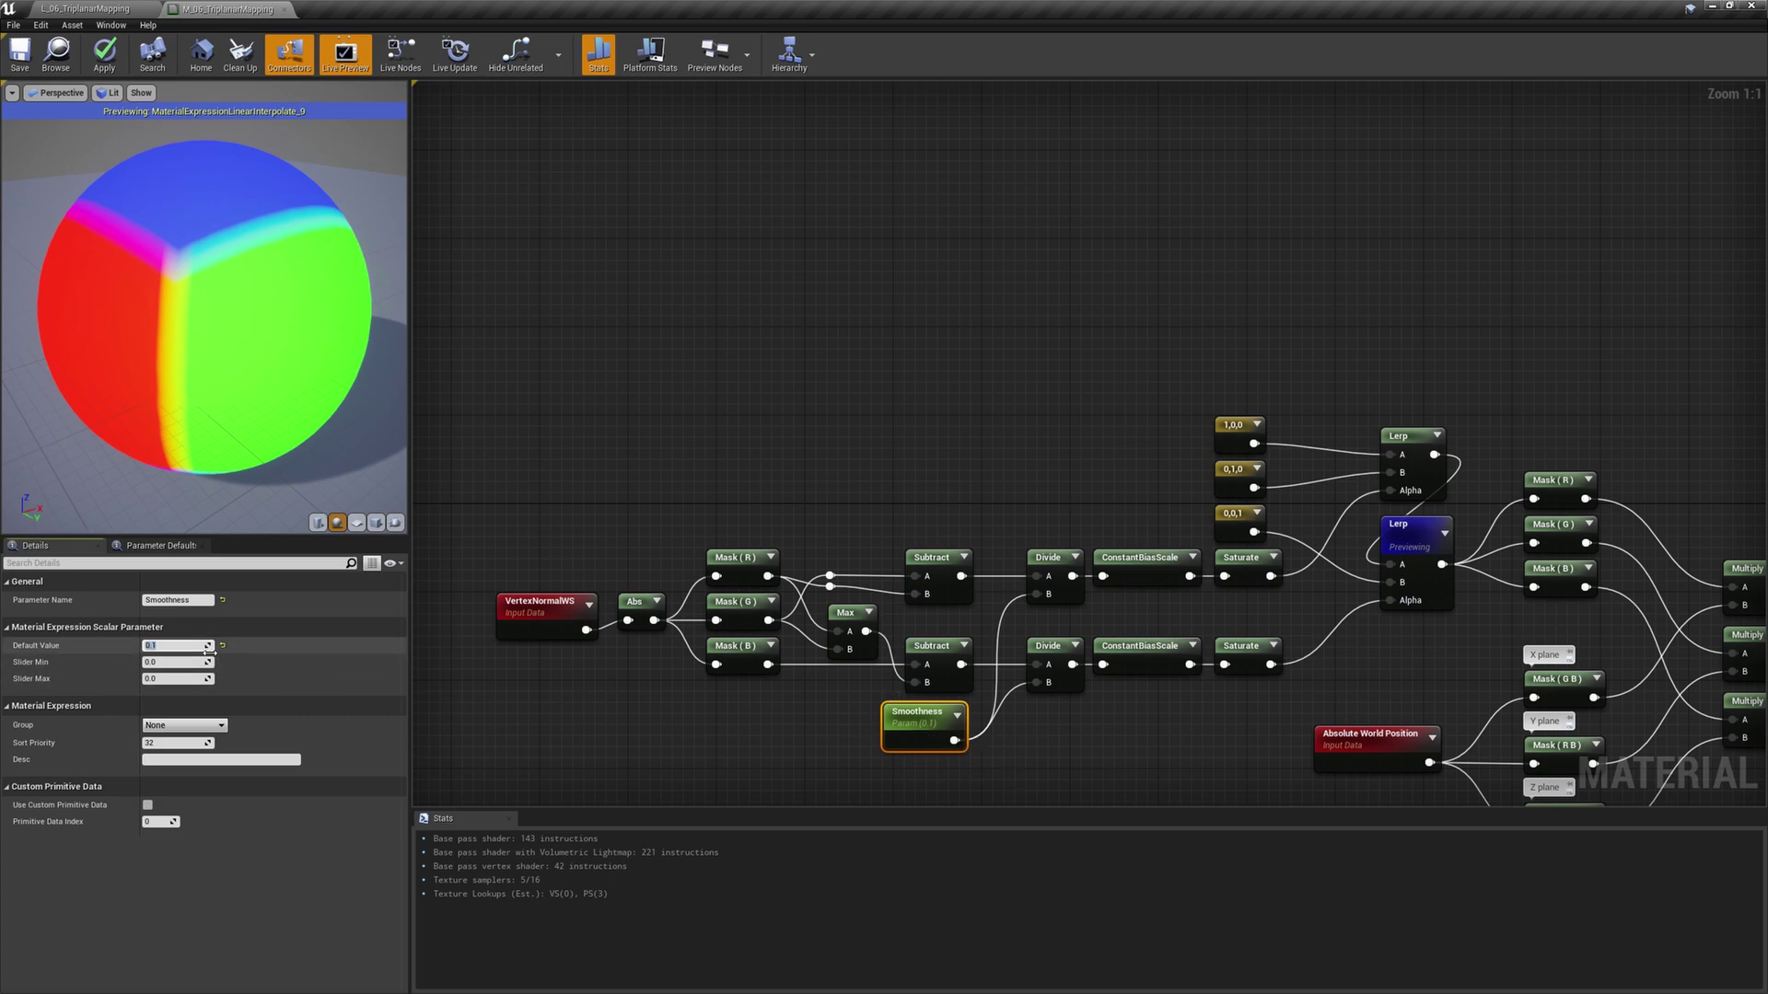
text(0.2)
key(Return)
text(0)
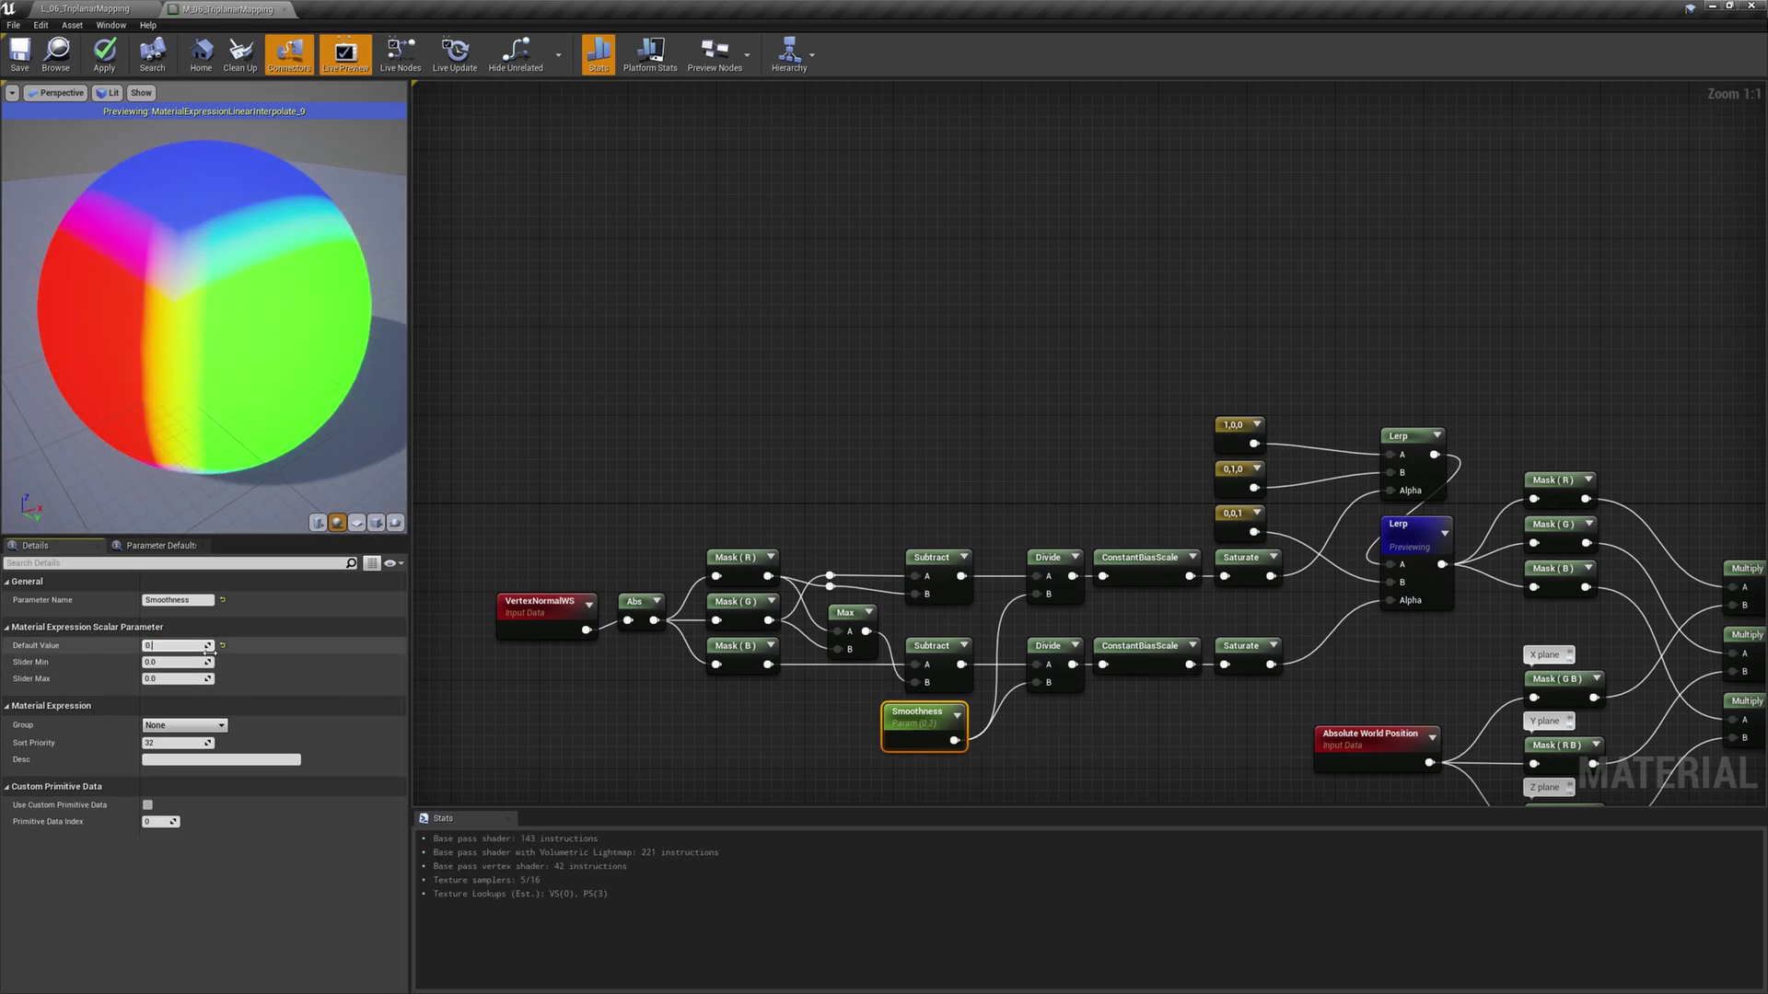
text(.3)
key(Return)
text(0.4)
key(Return)
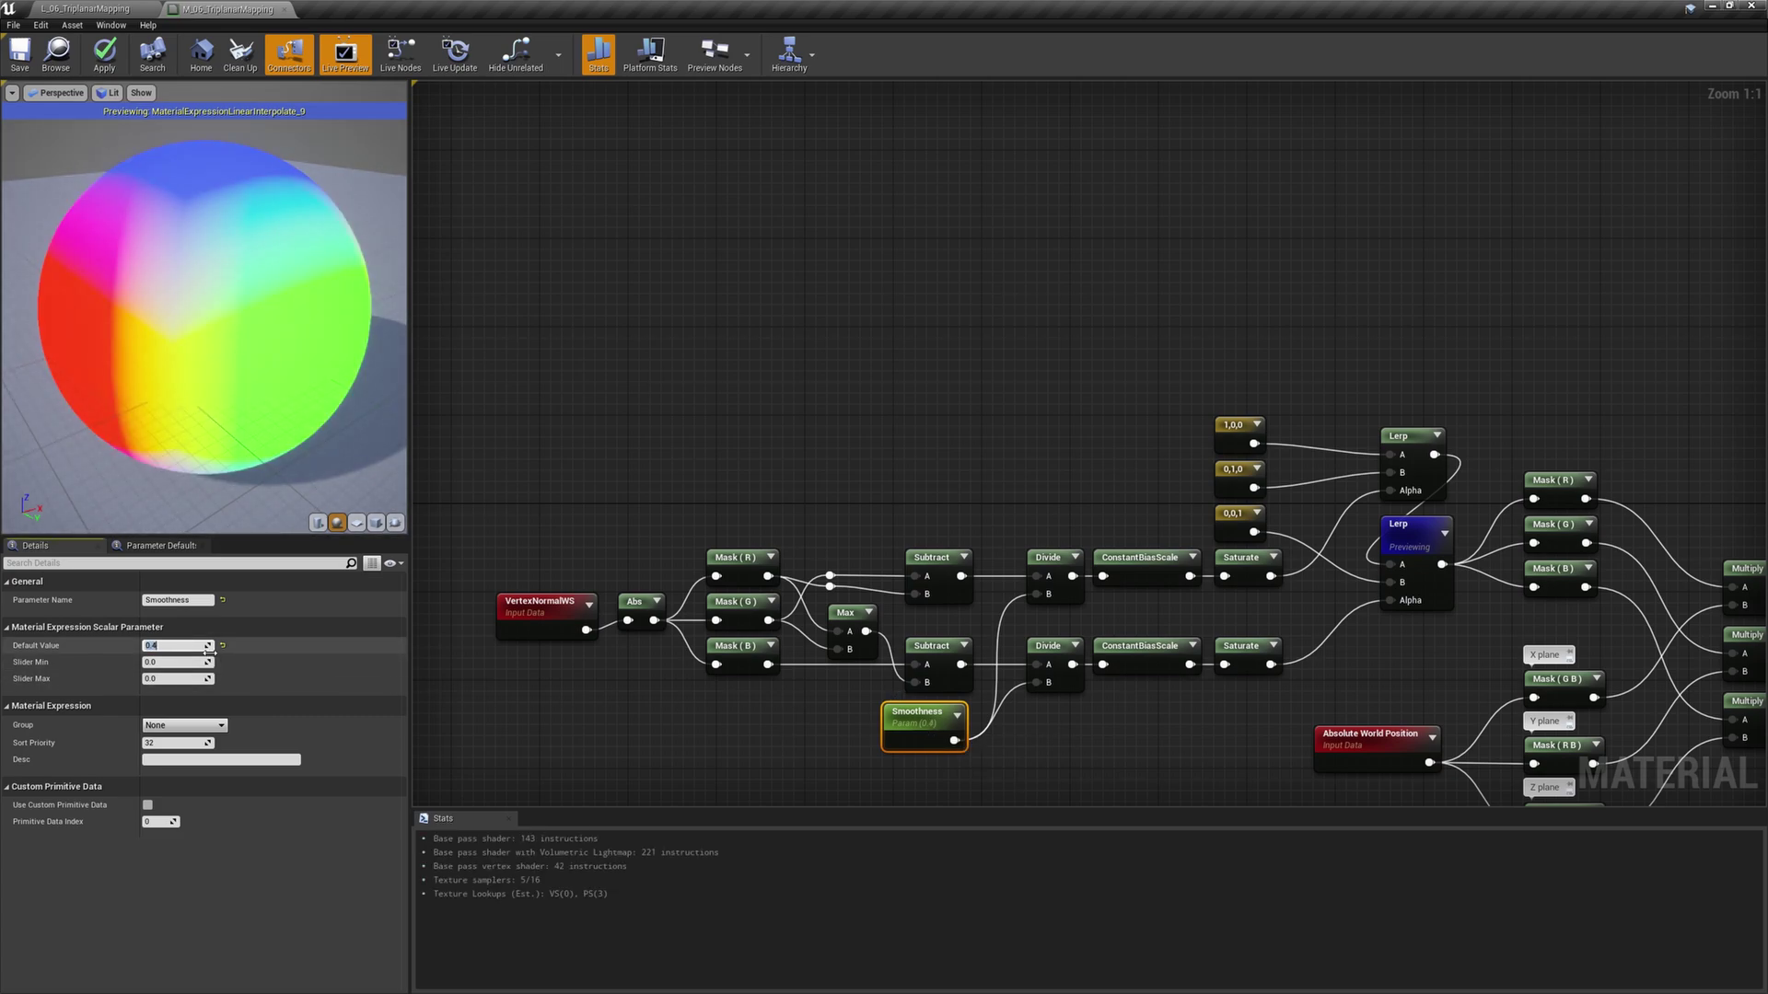
text(0.1)
key(Return)
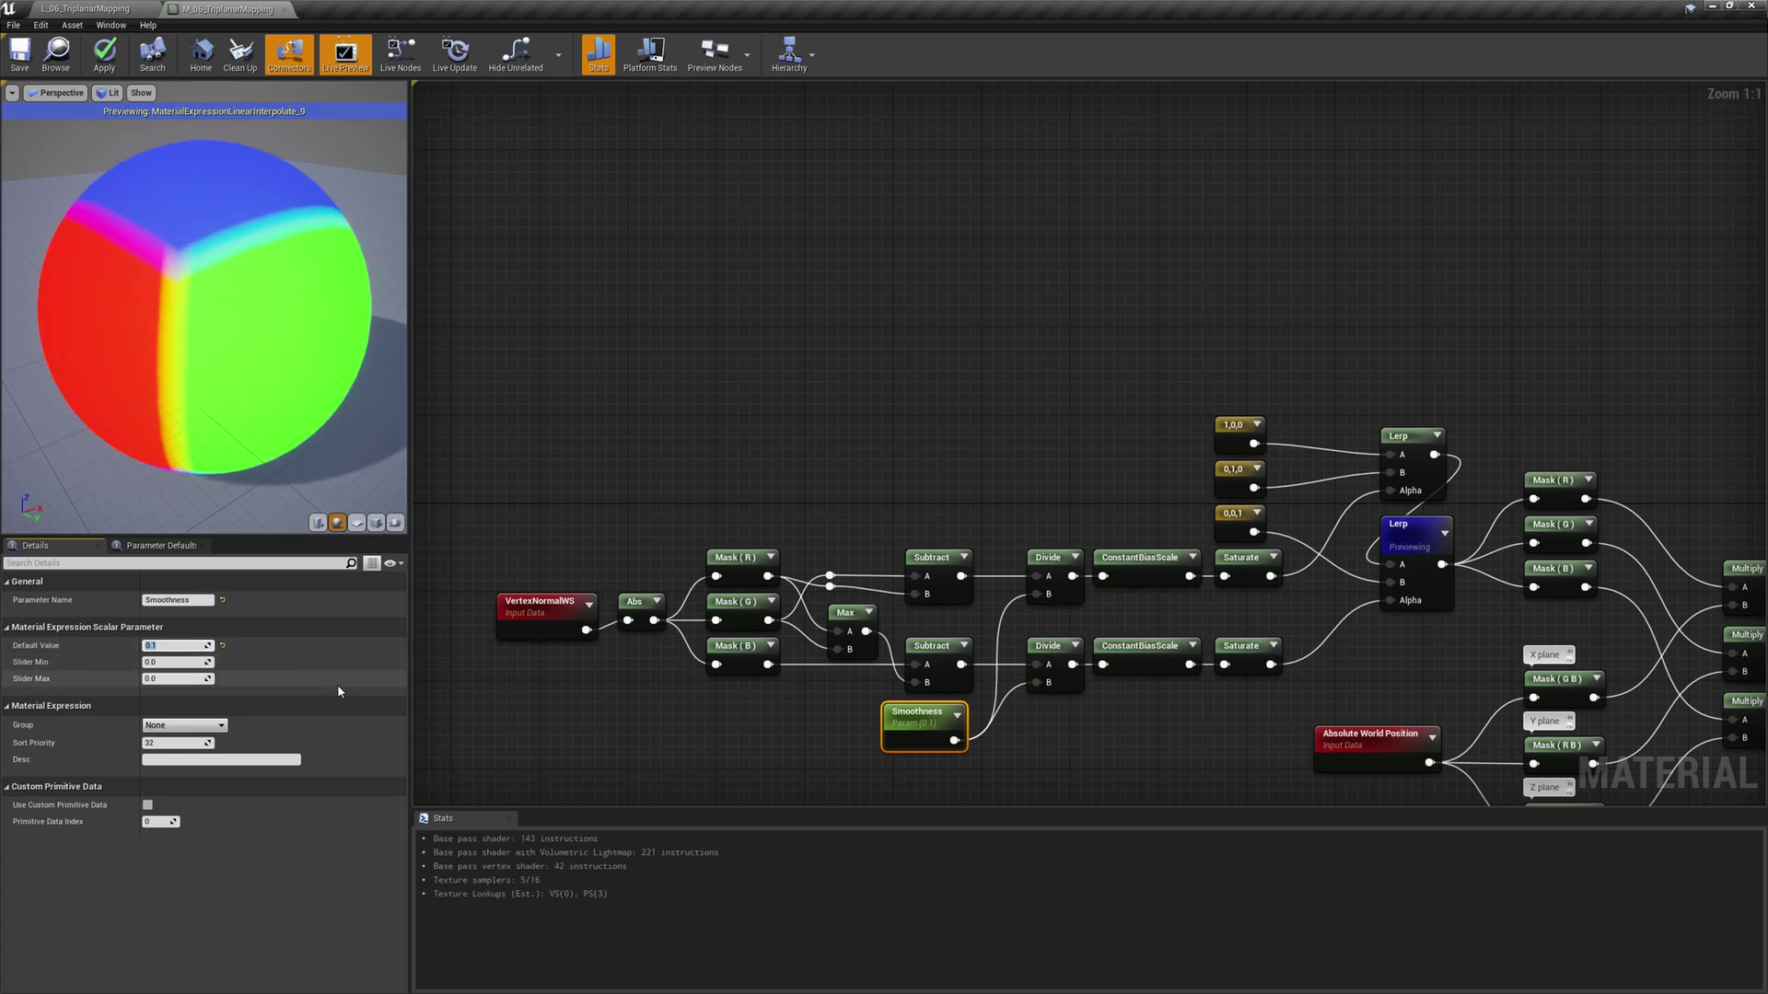
- Preview the R, G and B component masks fed by the final Lerp one at a time, examining each around the sphere
right_click(1559, 498)
click(1611, 569)
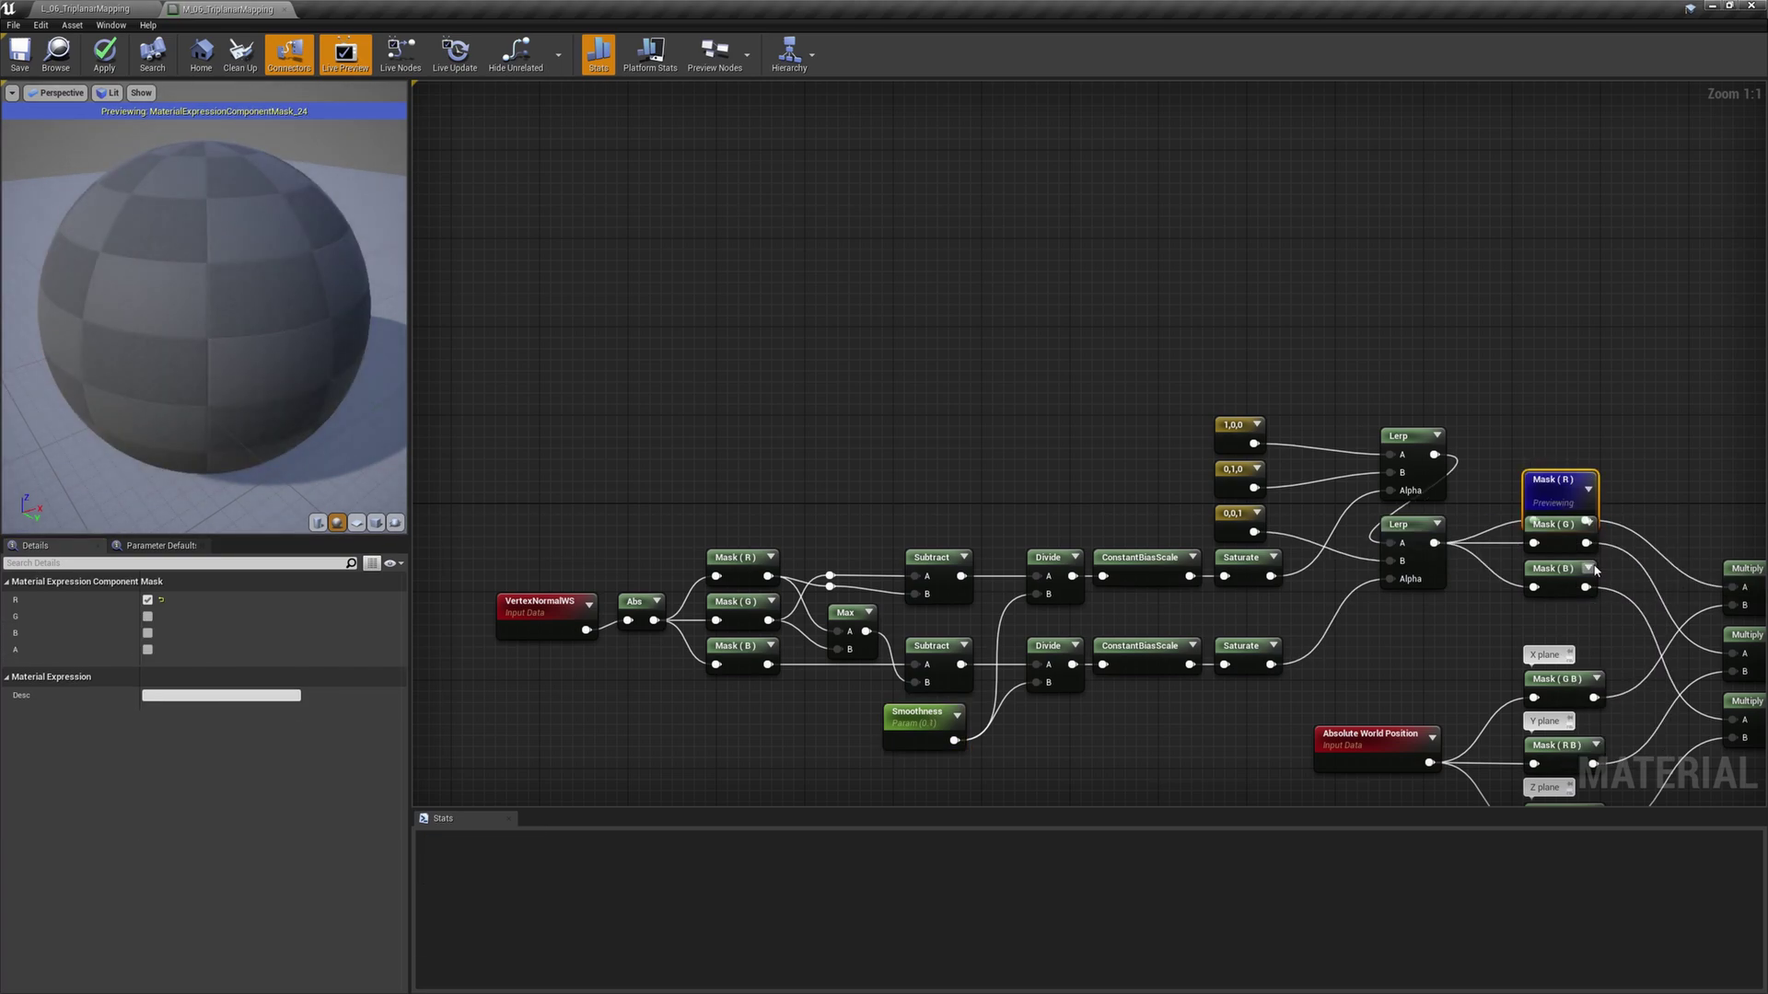
drag(318, 378, 244, 485)
right_click(1560, 537)
click(1612, 615)
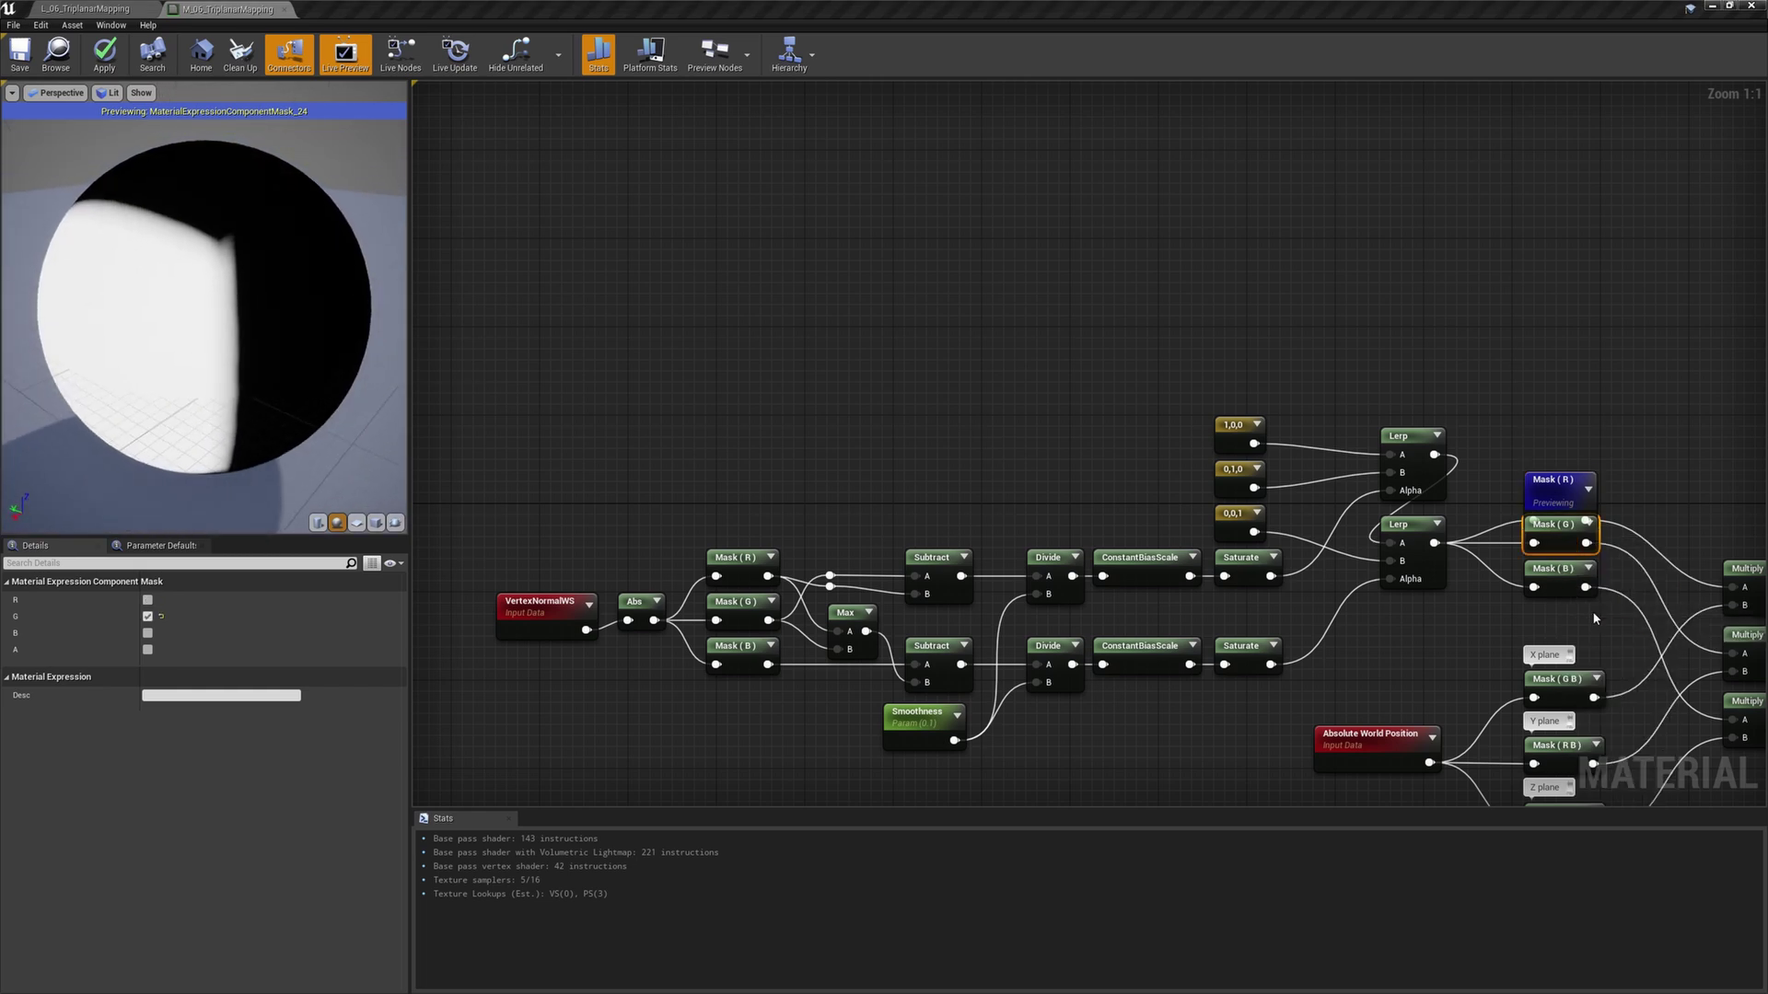
drag(276, 276, 73, 373)
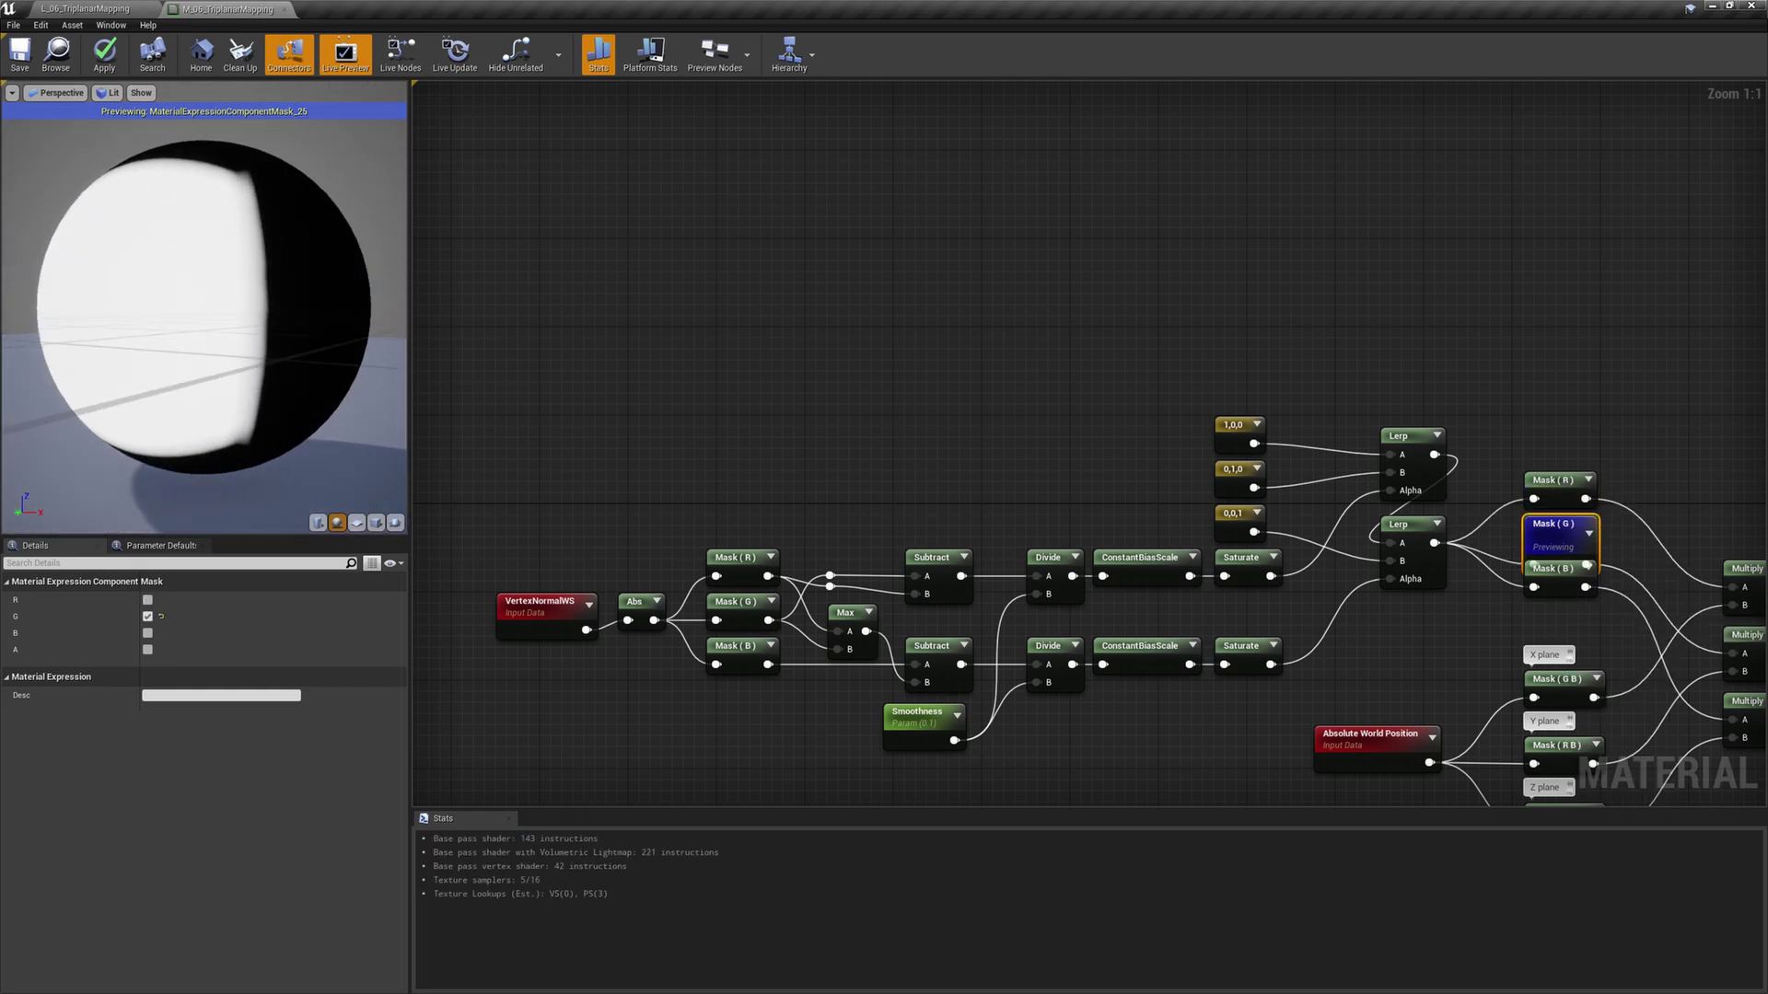
click(1608, 666)
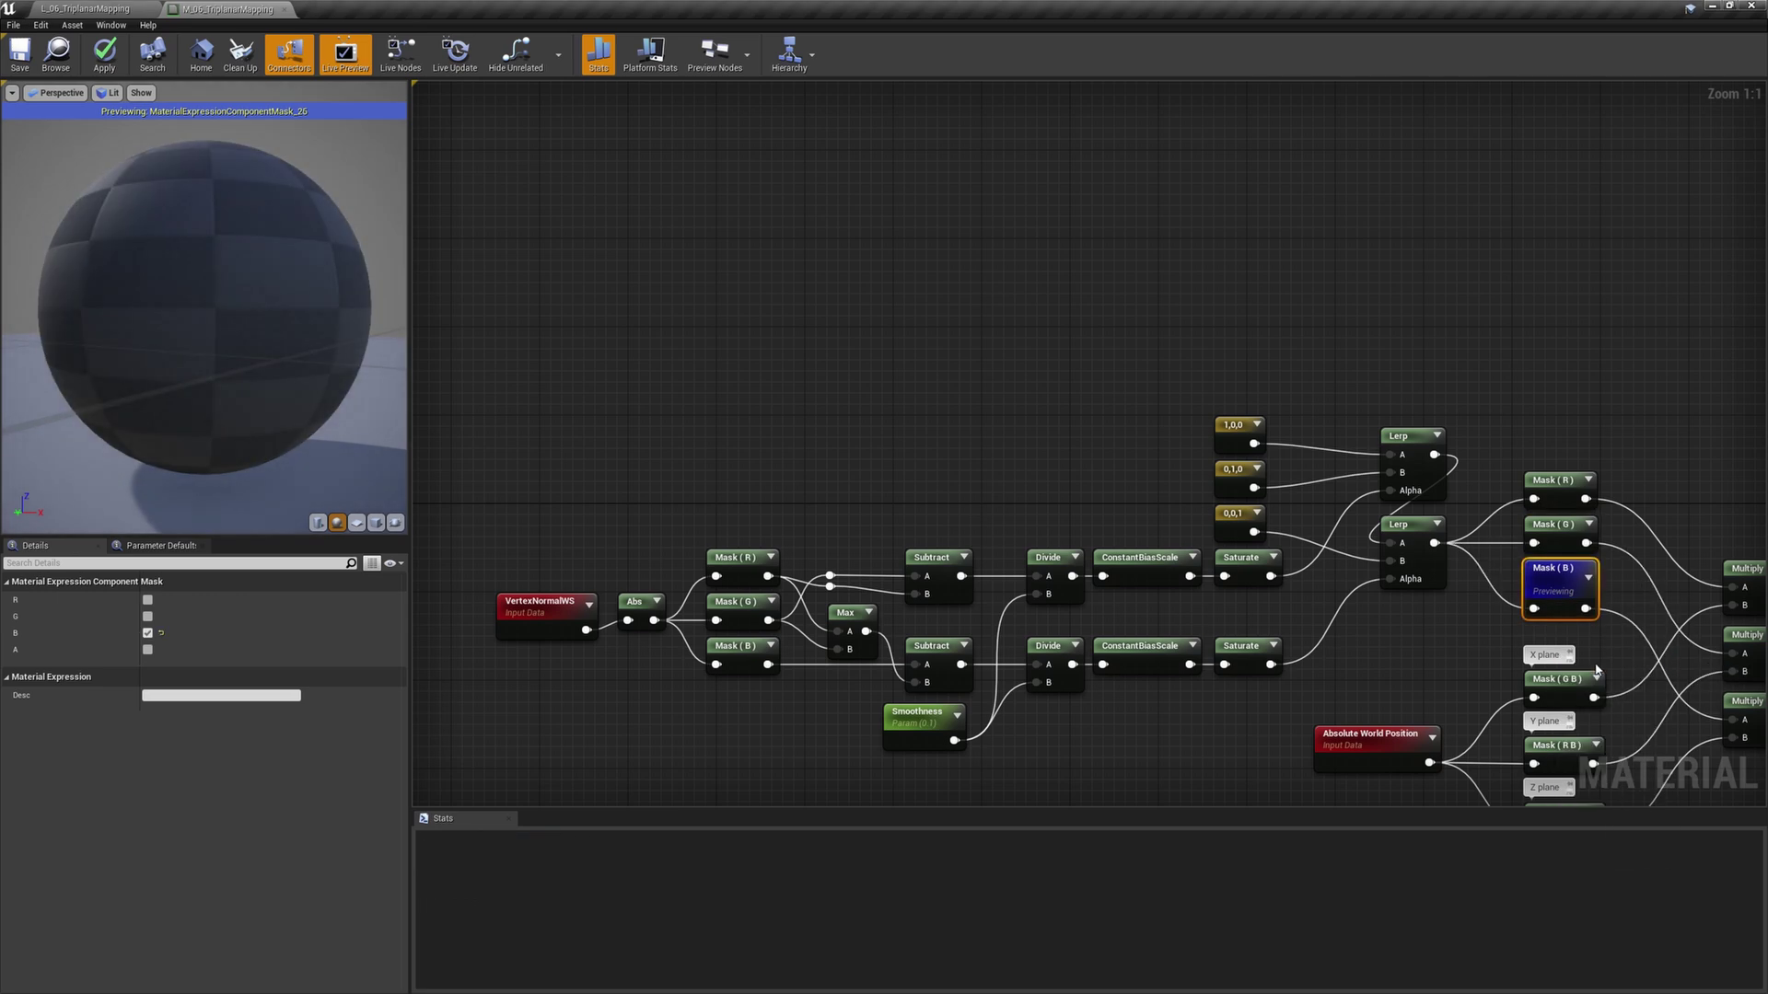
drag(205, 308, 267, 277)
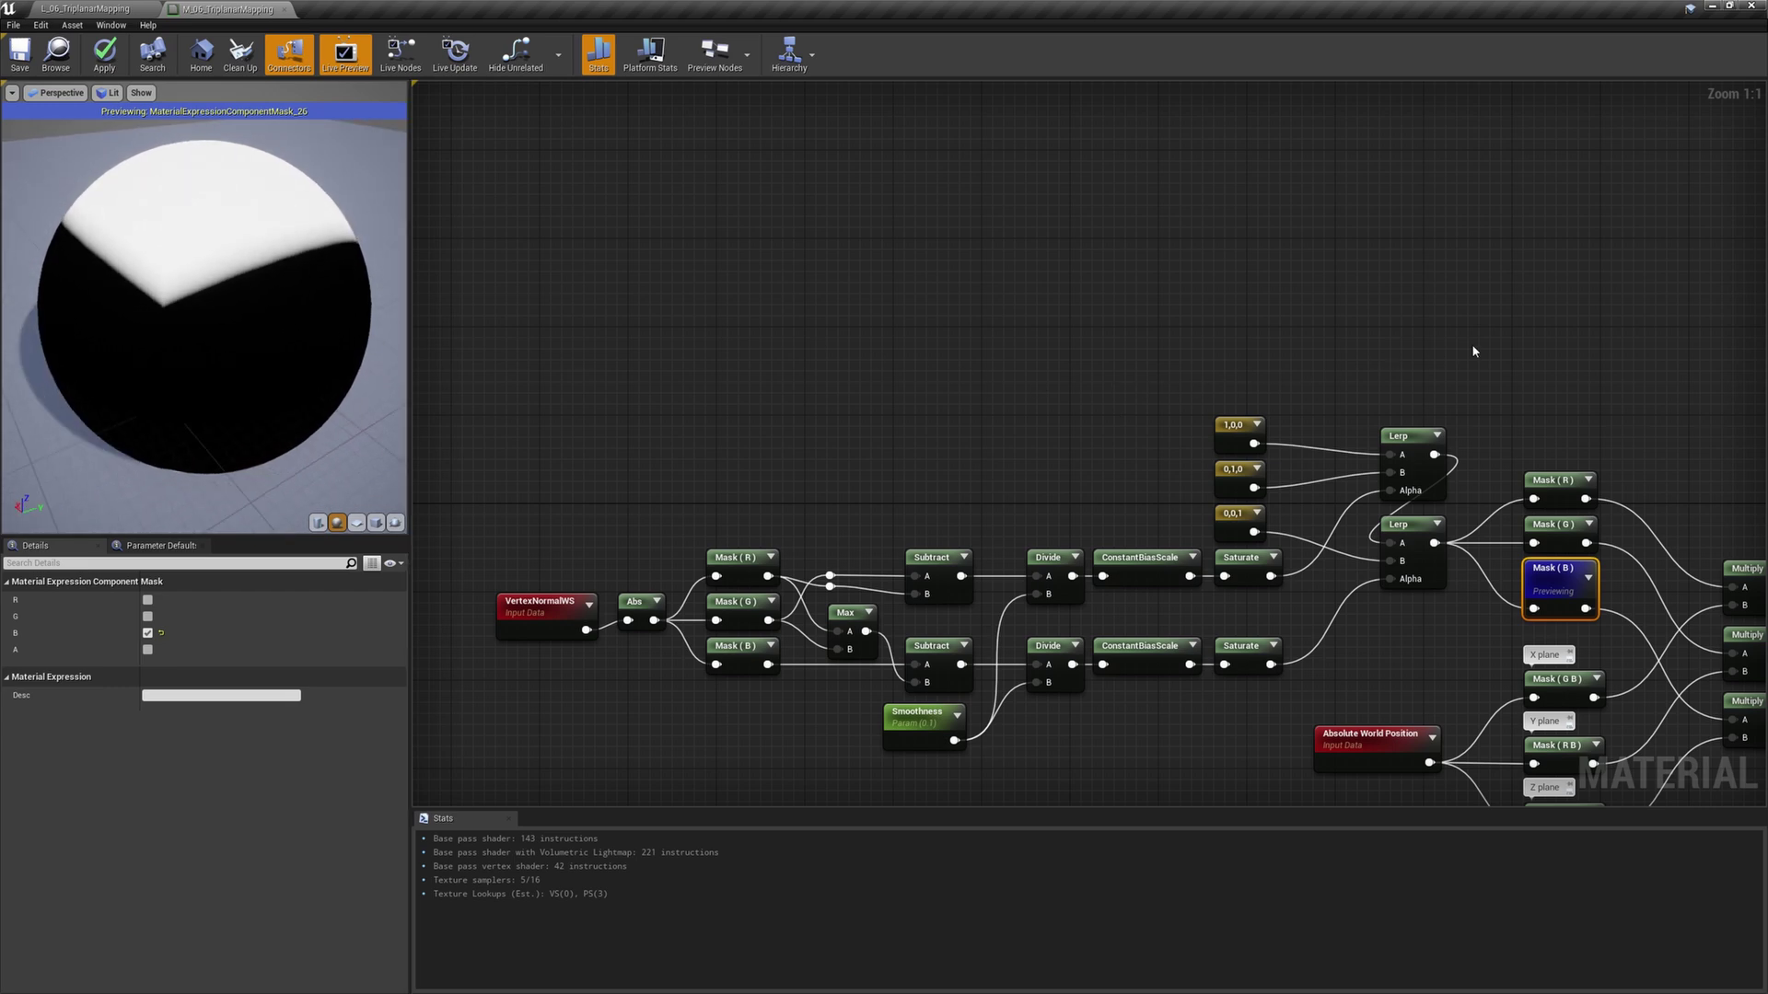
- Stop previewing the B mask and examine the rock texture's projection blends up close on the sphere
right_click(1550, 595)
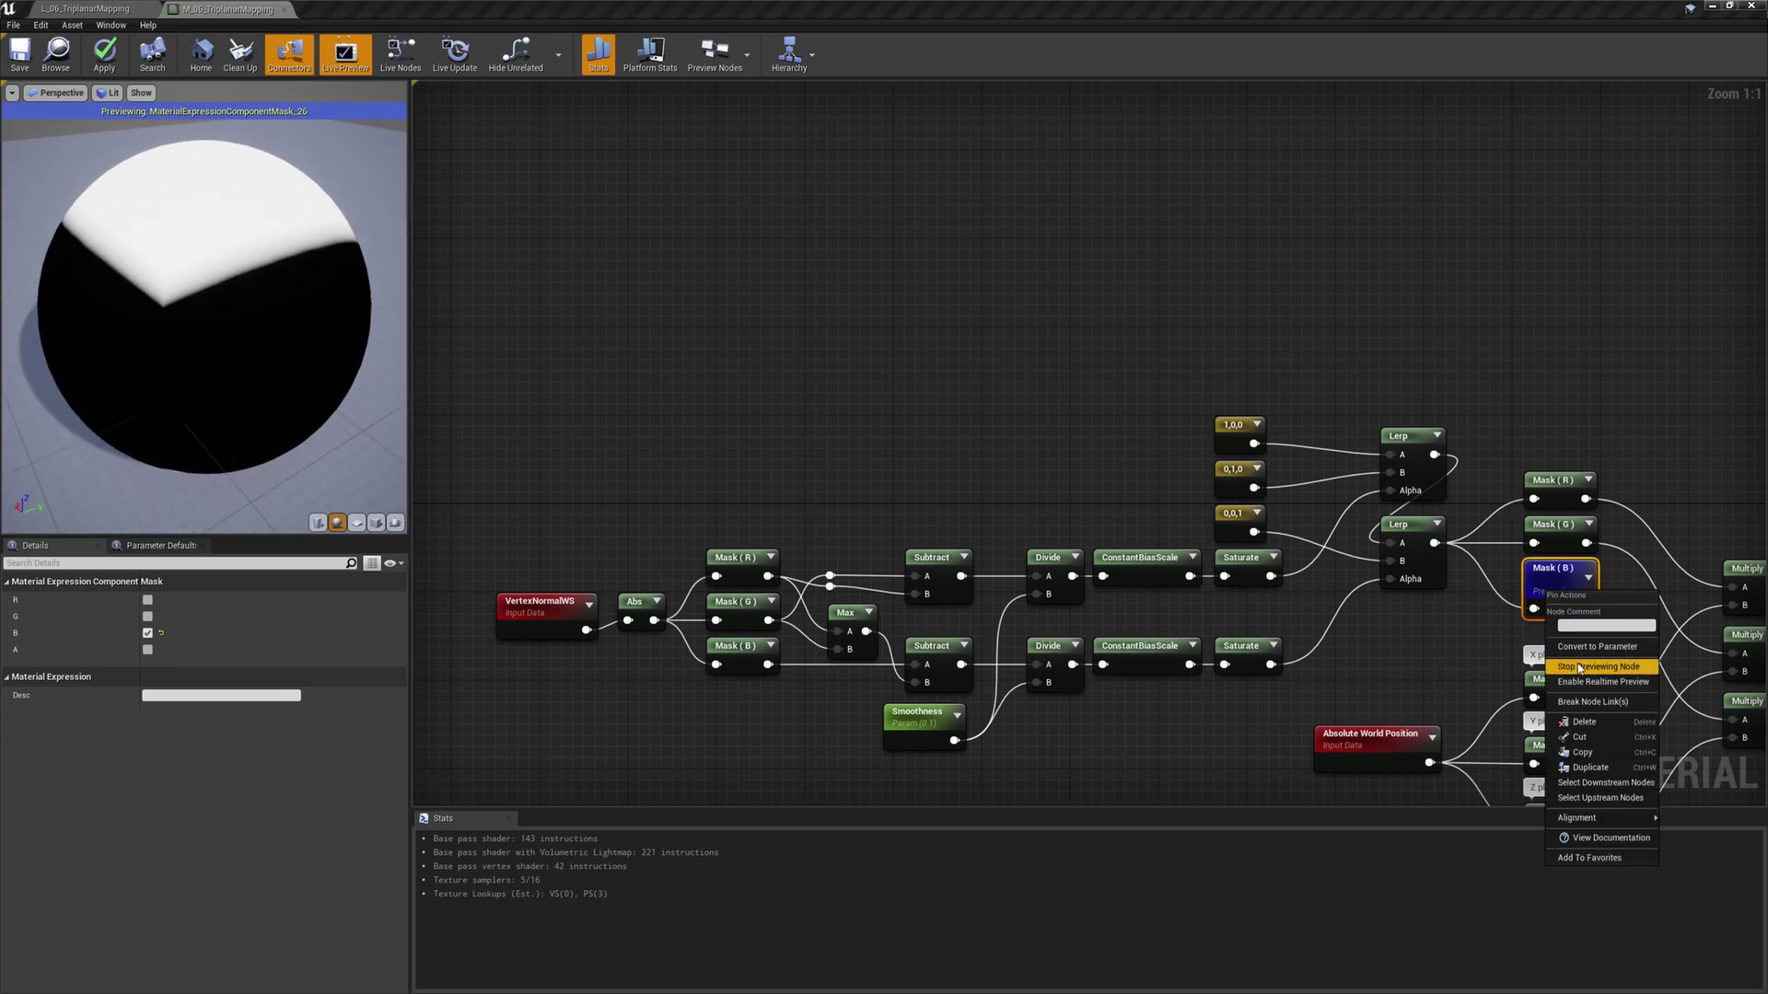
click(1578, 667)
mouse_move(178, 352)
mouse_down()
mouse_move(182, 322)
mouse_move(157, 340)
mouse_move(267, 345)
mouse_move(207, 285)
mouse_move(175, 281)
mouse_move(152, 318)
mouse_move(197, 359)
mouse_move(175, 345)
mouse_up()
scroll(157, 340, up, 5)
scroll(164, 340, down, 5)
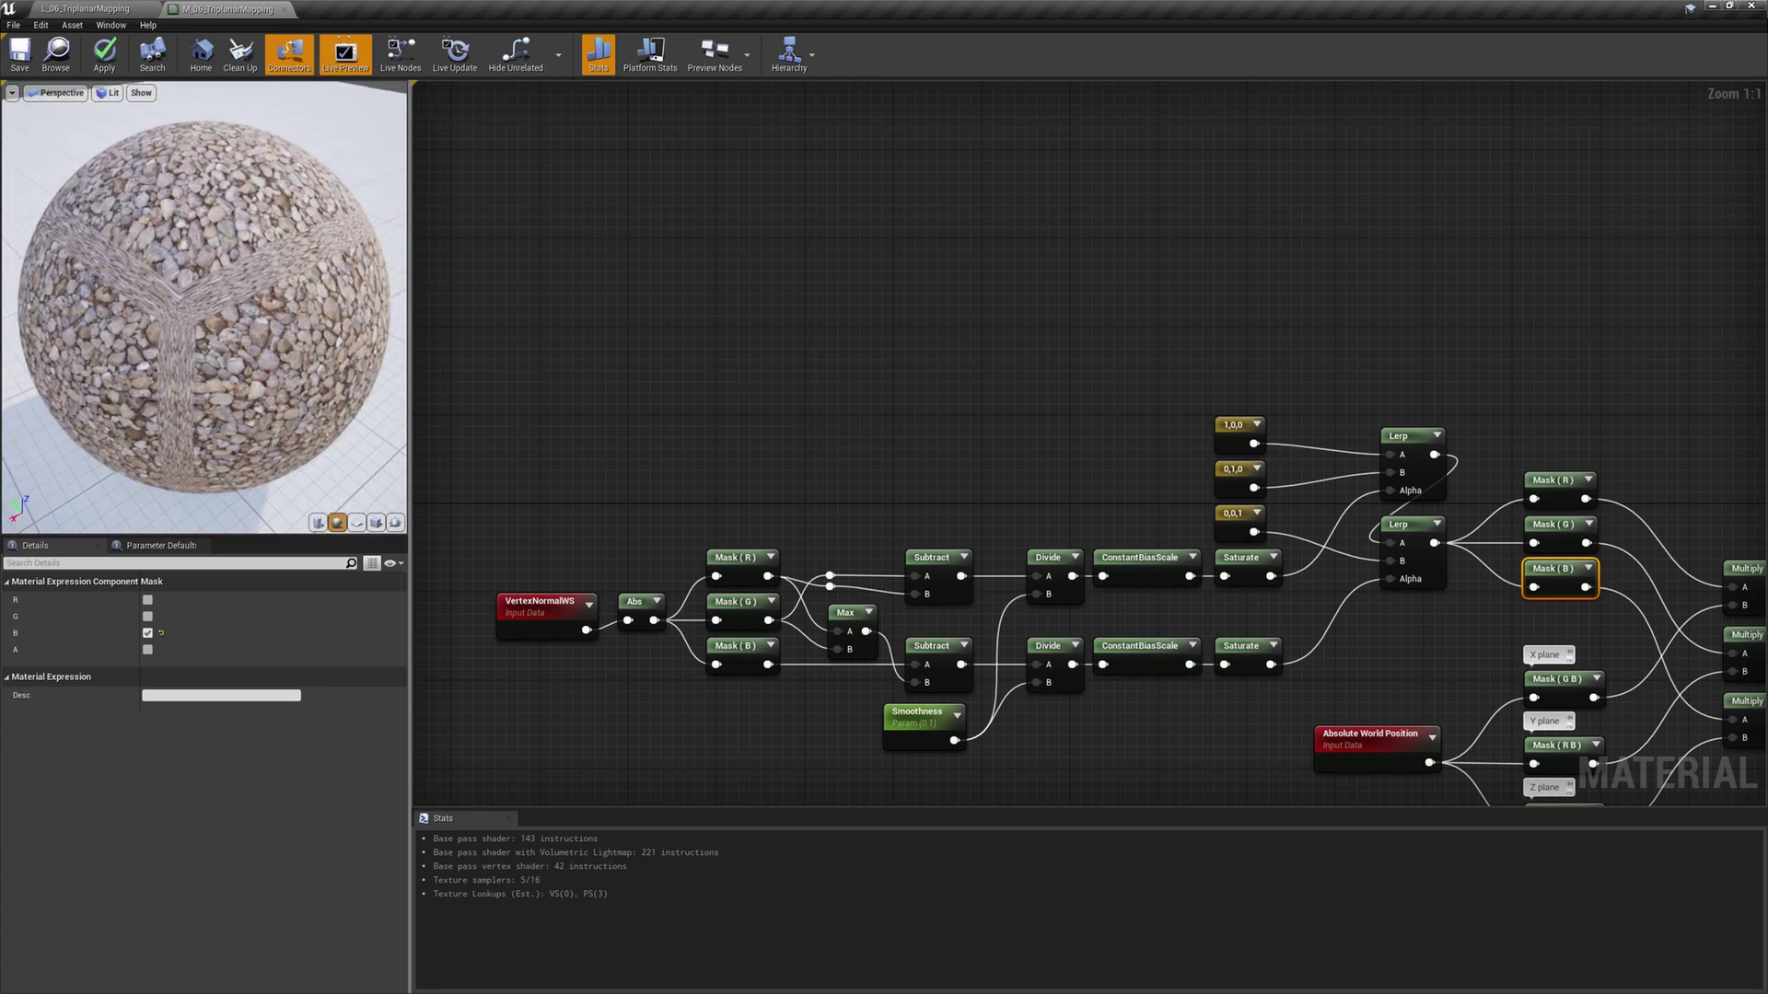
- Review the full triplanar graph through to the material output, and examine the blended rock texture on the sphere from several angles
right_drag(1533, 382, 828, 123)
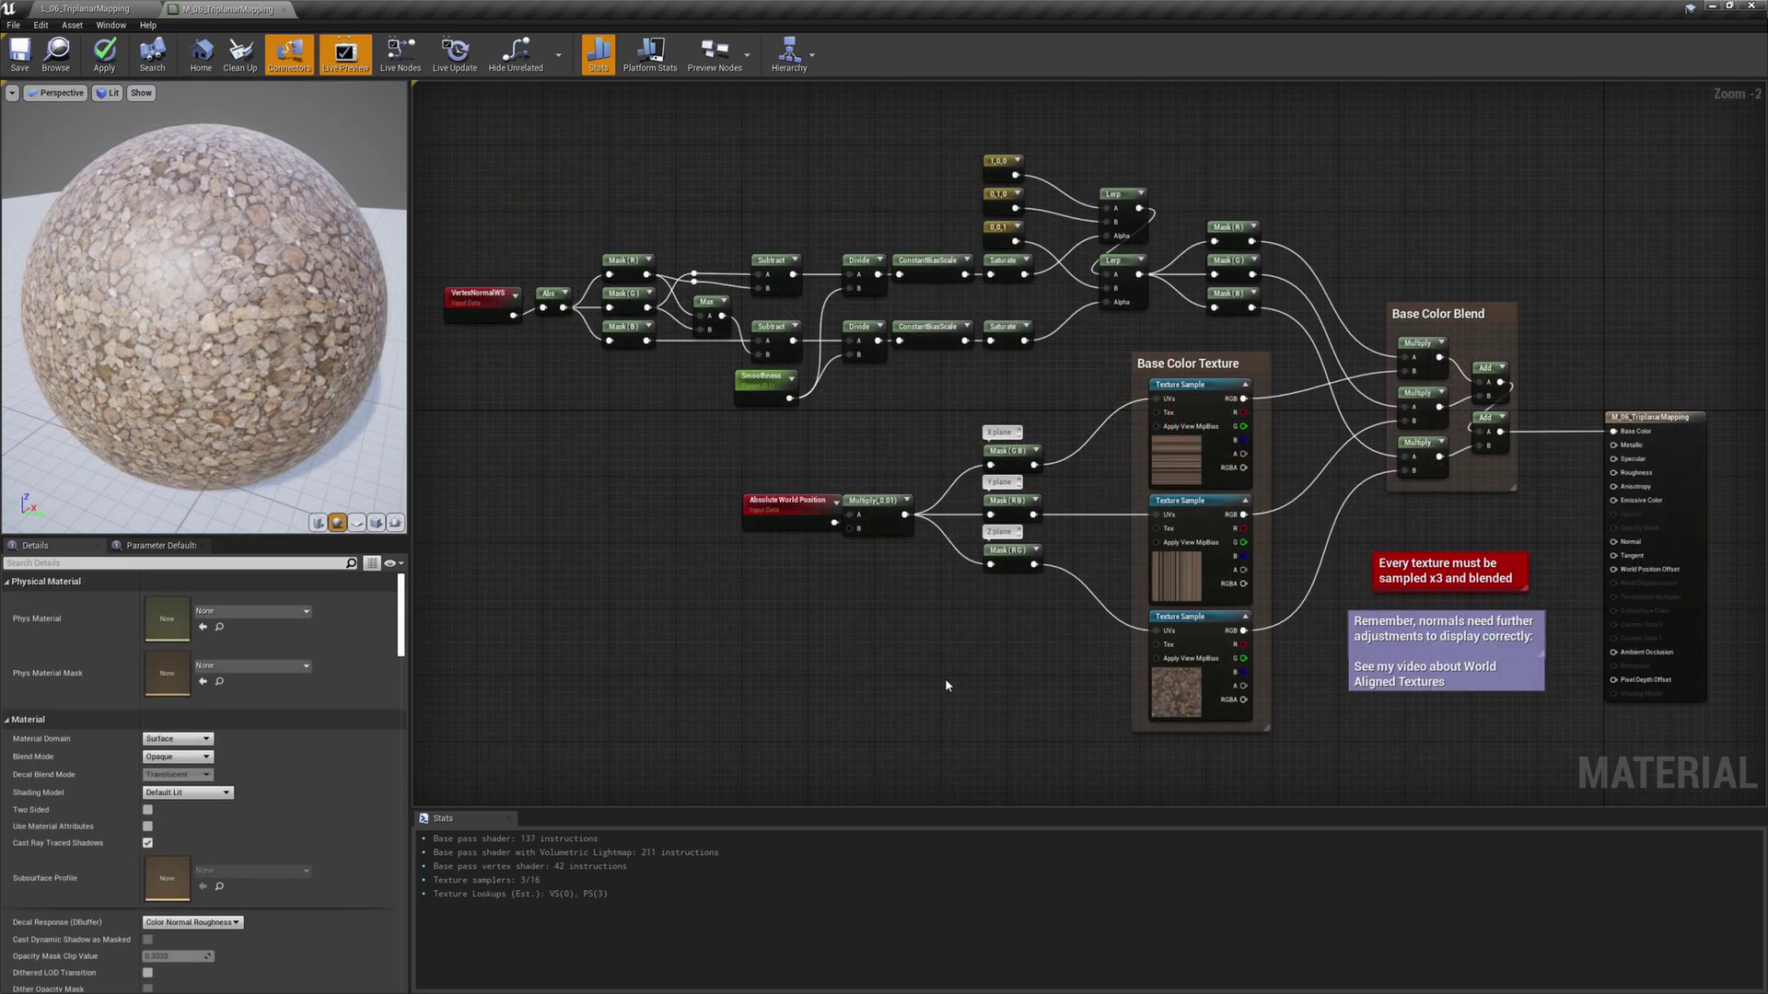
drag(298, 422, 83, 447)
drag(303, 368, 83, 313)
drag(248, 396, 361, 254)
drag(166, 258, 366, 390)
drag(184, 350, 356, 308)
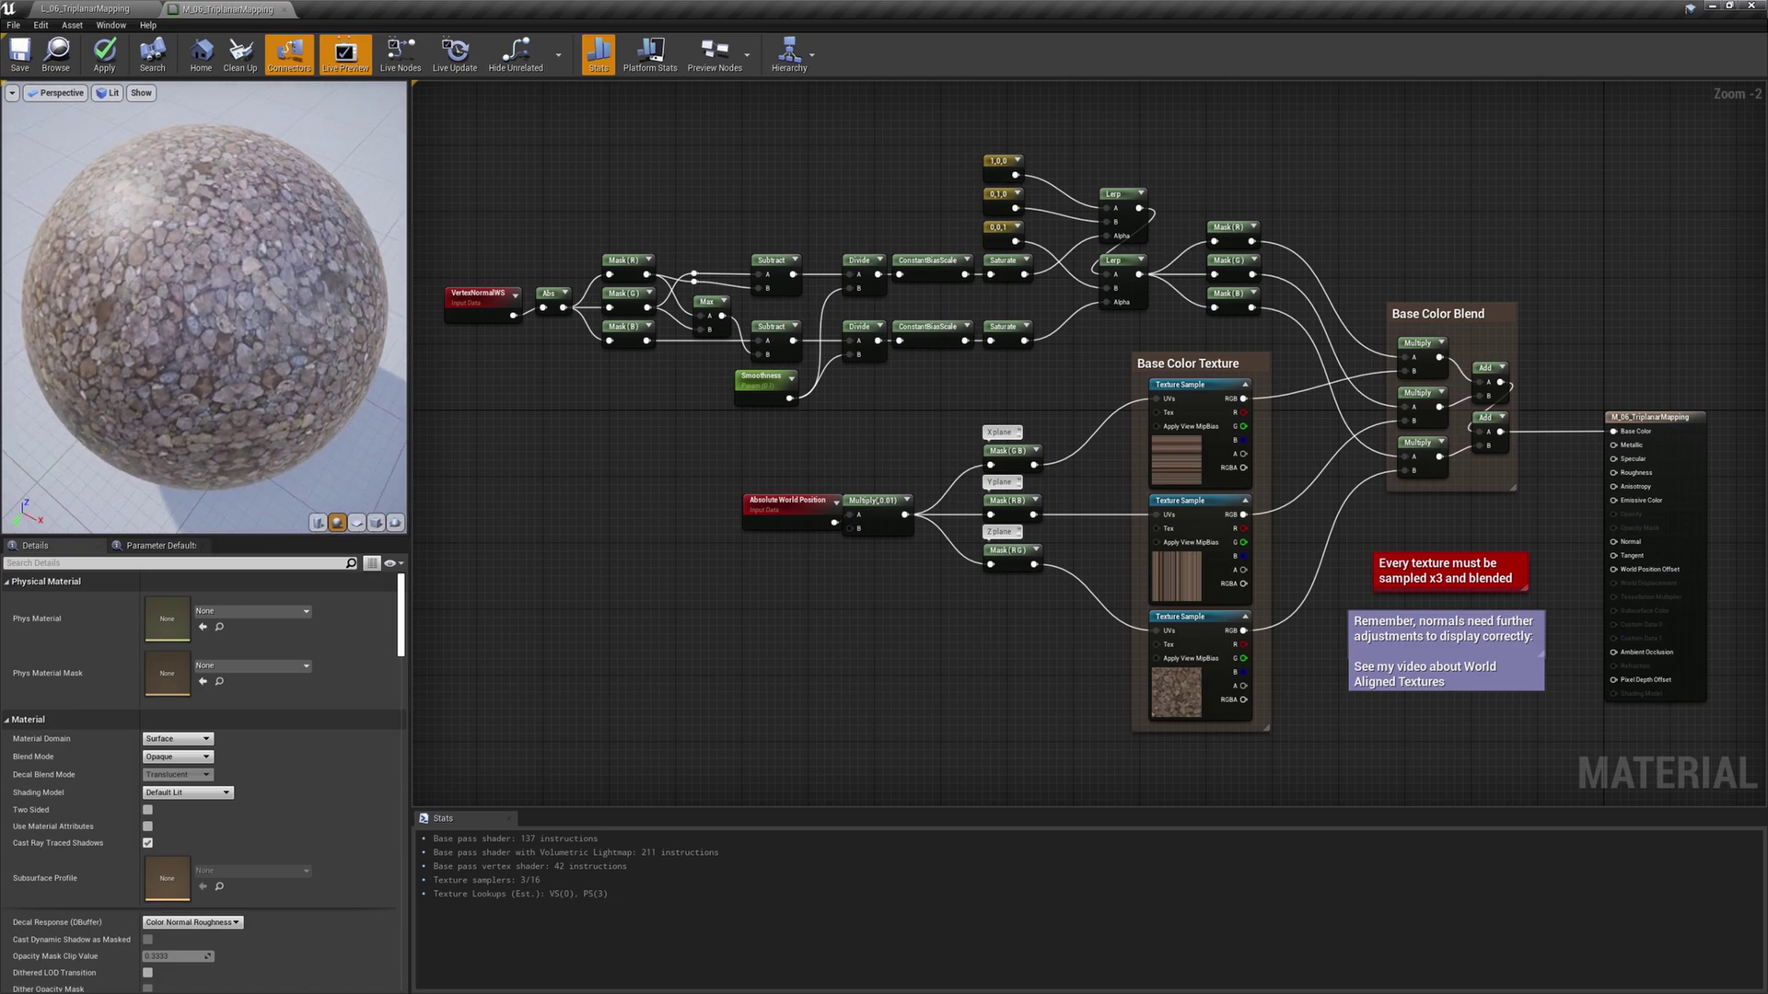